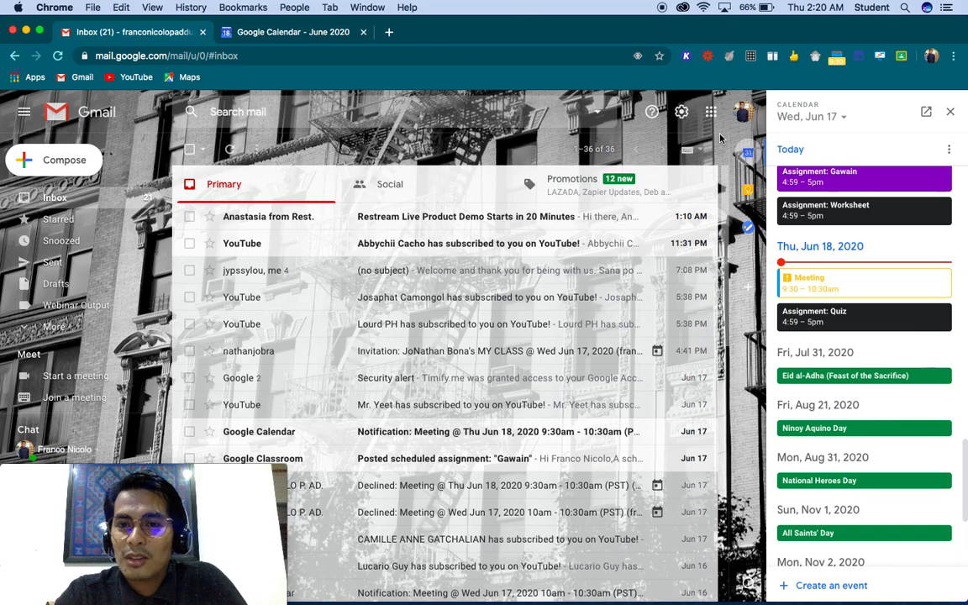
# Step: Look through the upcoming meetings, assignments and holidays in the Calendar agenda beside the inbox
pyautogui.scroll(5, 722, 147)
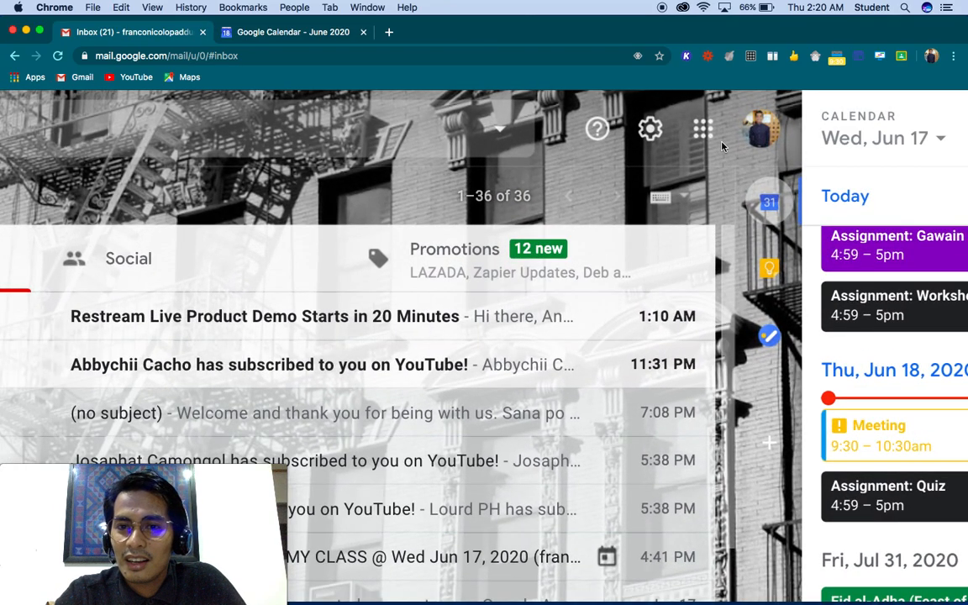
pyautogui.scroll(3, 722, 147)
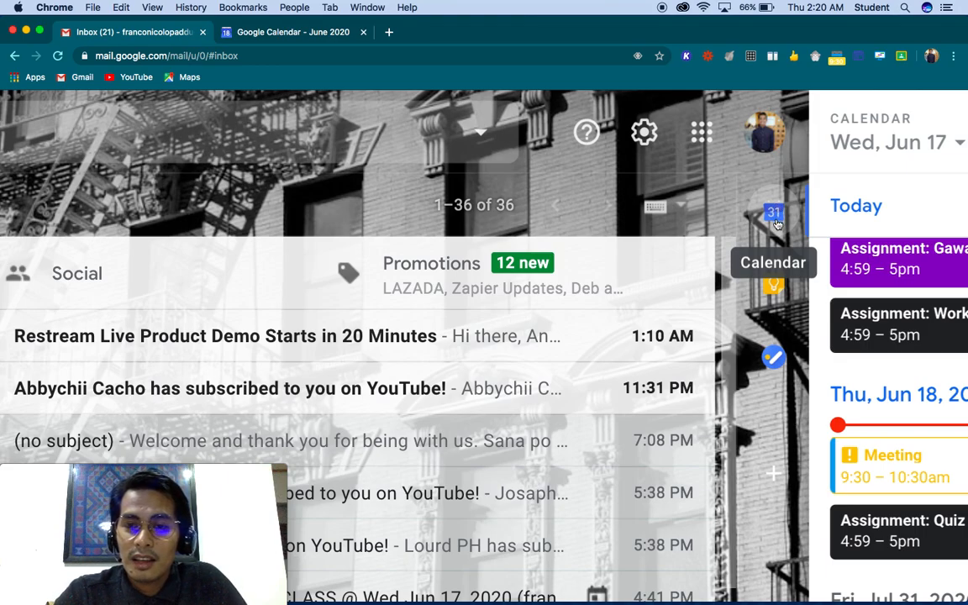
pyautogui.hotkey('ctrl', '-')
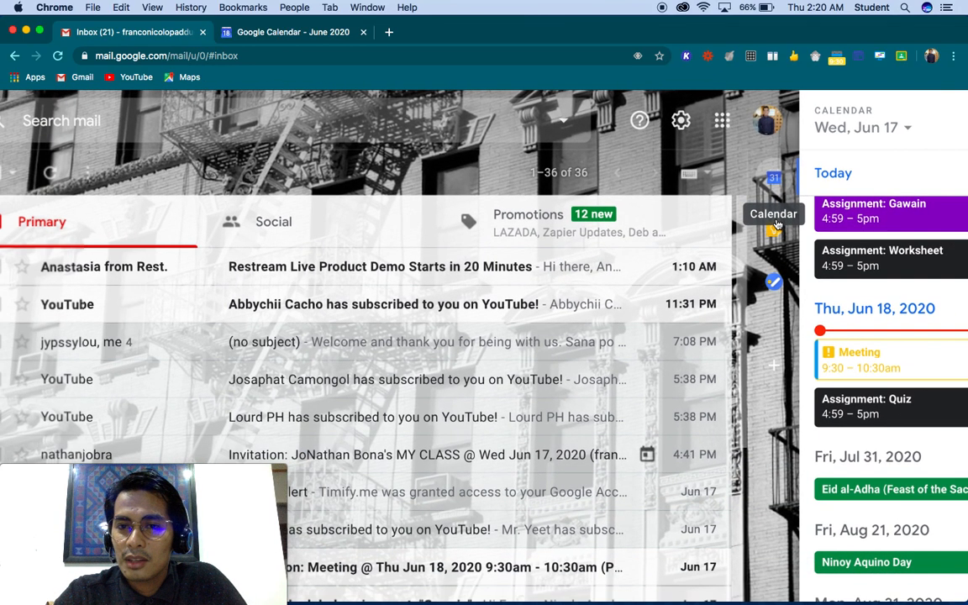
pyautogui.hotkey('ctrl', '-')
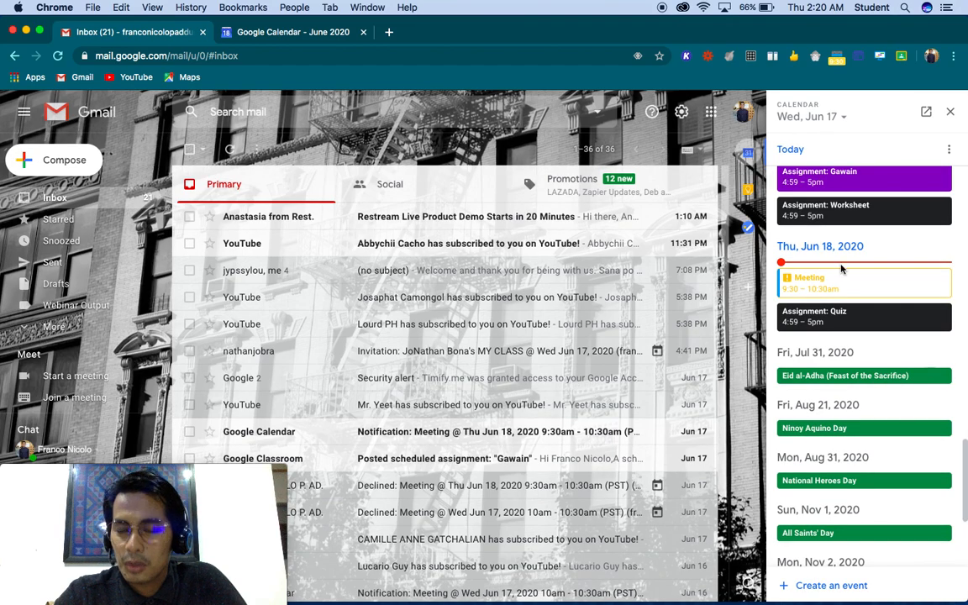
pyautogui.scroll(3, 824, 253)
pyautogui.scroll(-3, 842, 269)
pyautogui.scroll(-1, 843, 268)
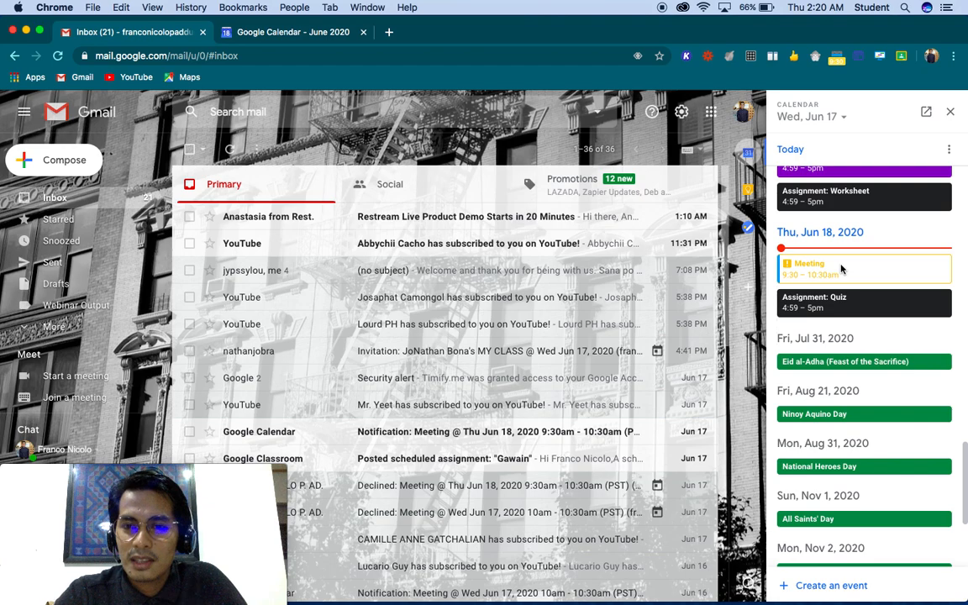
pyautogui.scroll(1, 841, 269)
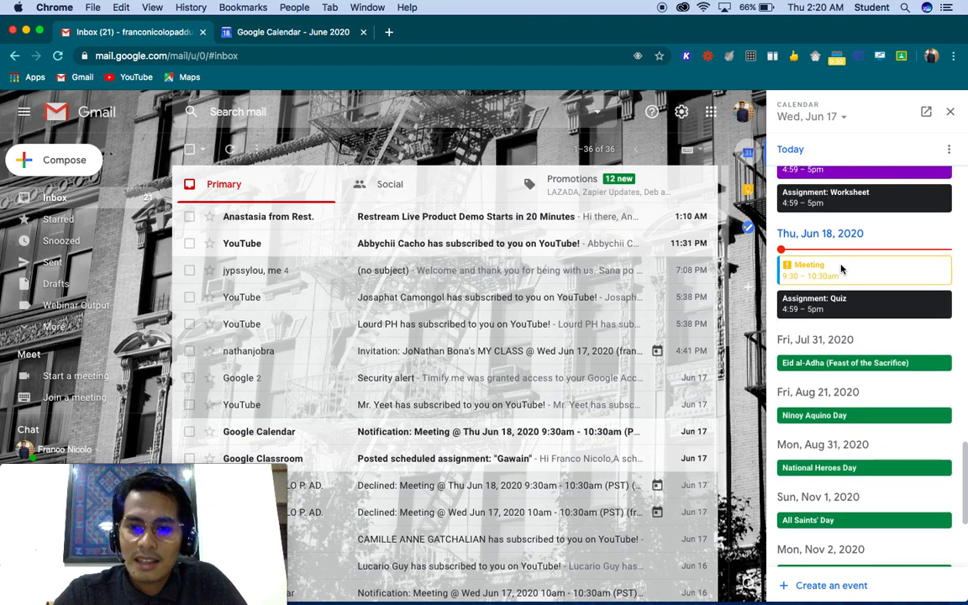
pyautogui.scroll(1, 856, 273)
pyautogui.scroll(-5, 856, 273)
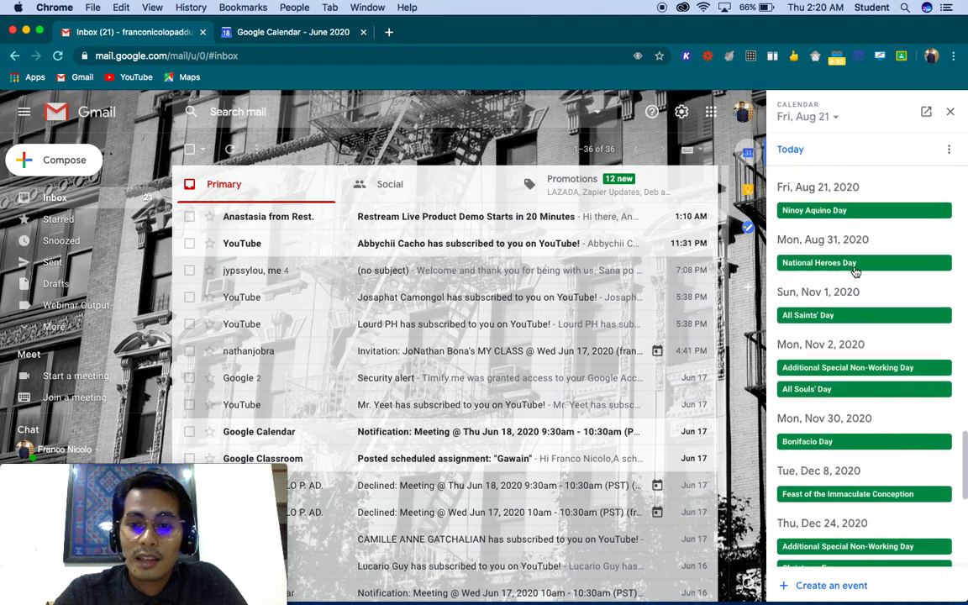
pyautogui.scroll(-2, 867, 367)
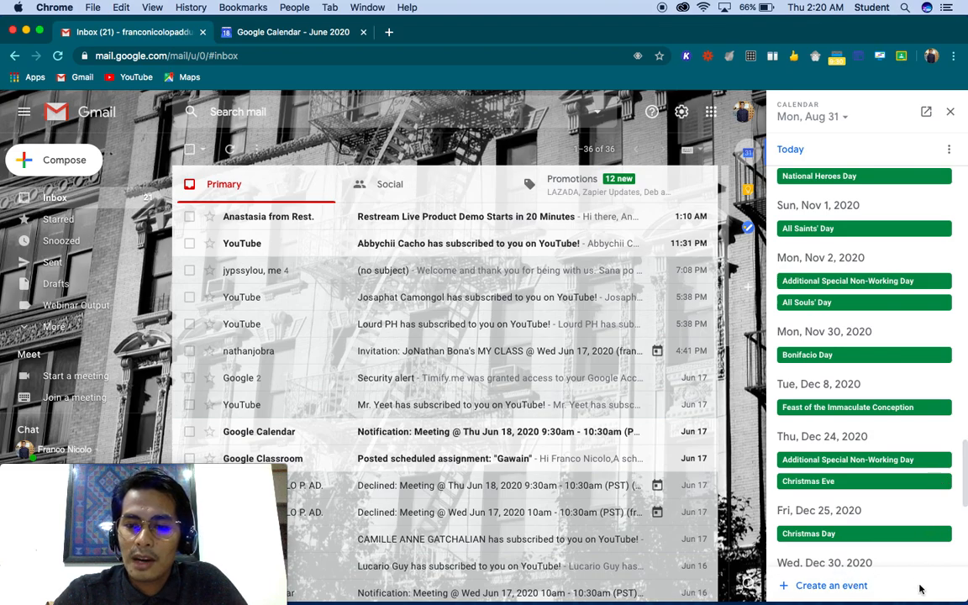
# Step: Open a blank new event form from the Calendar agenda, discard it and close the agenda
pyautogui.scroll(5, 921, 589)
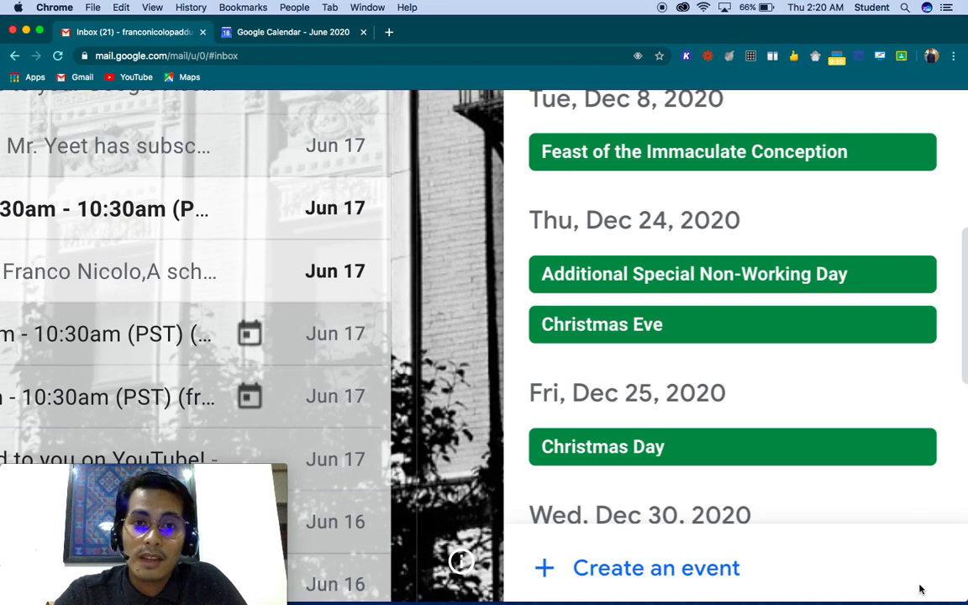
pyautogui.scroll(-5, 764, 563)
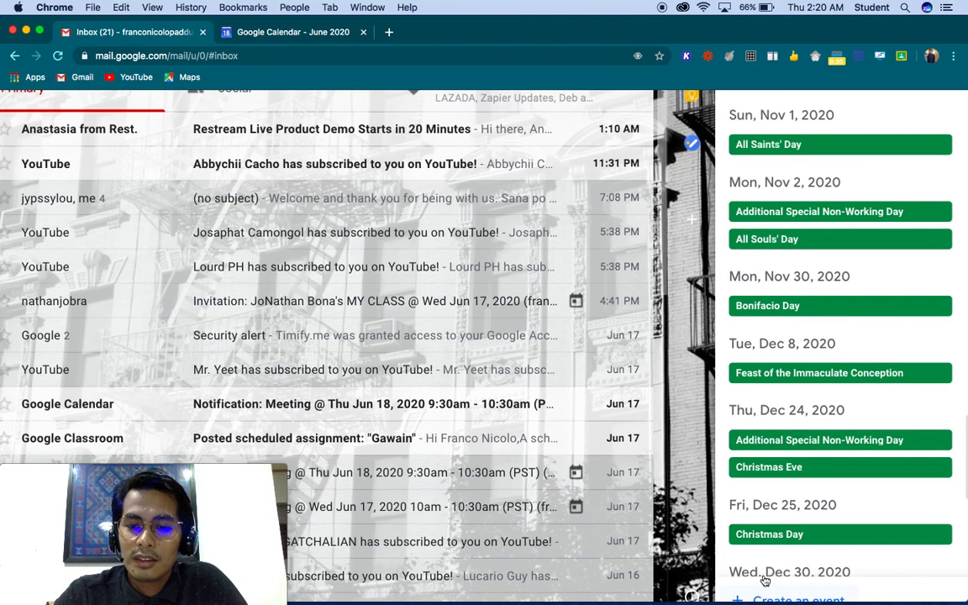
pyautogui.scroll(-3, 764, 580)
pyautogui.click(832, 592)
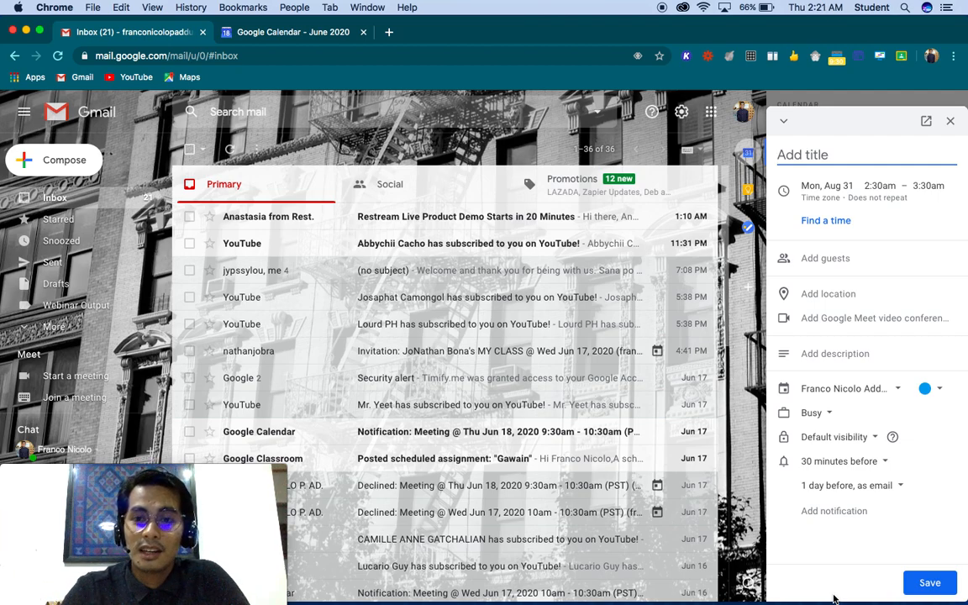
pyautogui.click(952, 124)
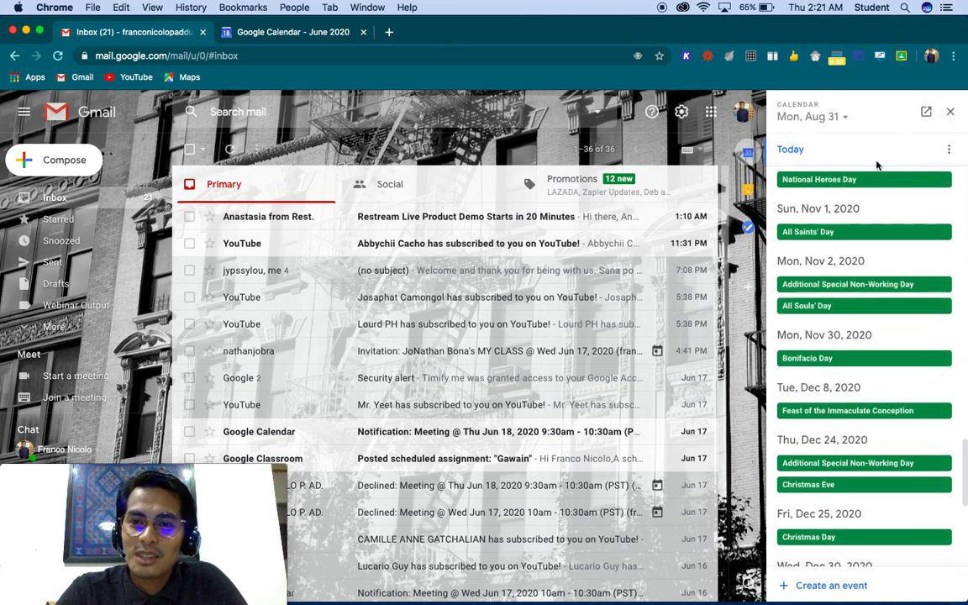
pyautogui.click(951, 112)
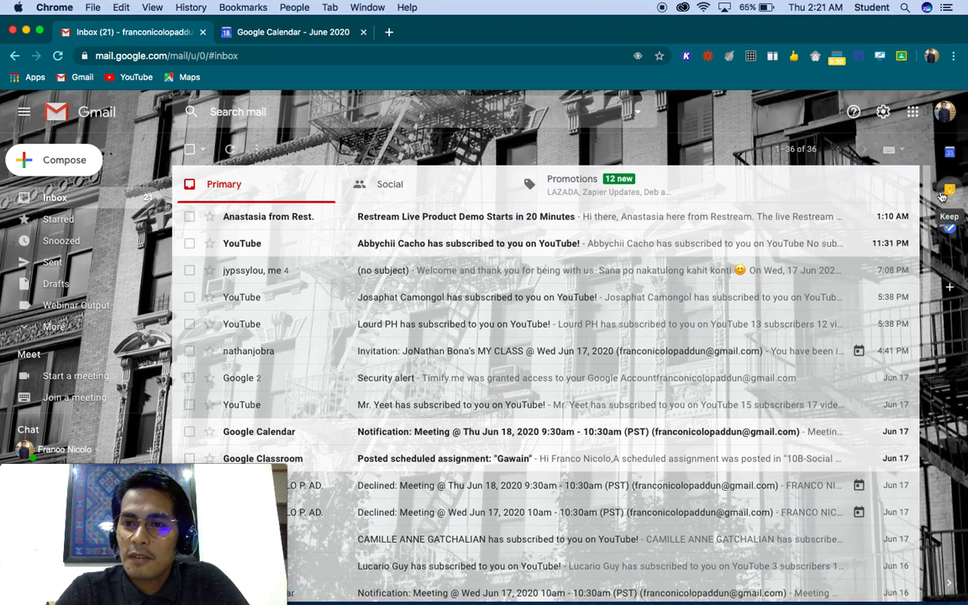
# Step: Show the Keep notes beside the inbox
pyautogui.scroll(5, 942, 196)
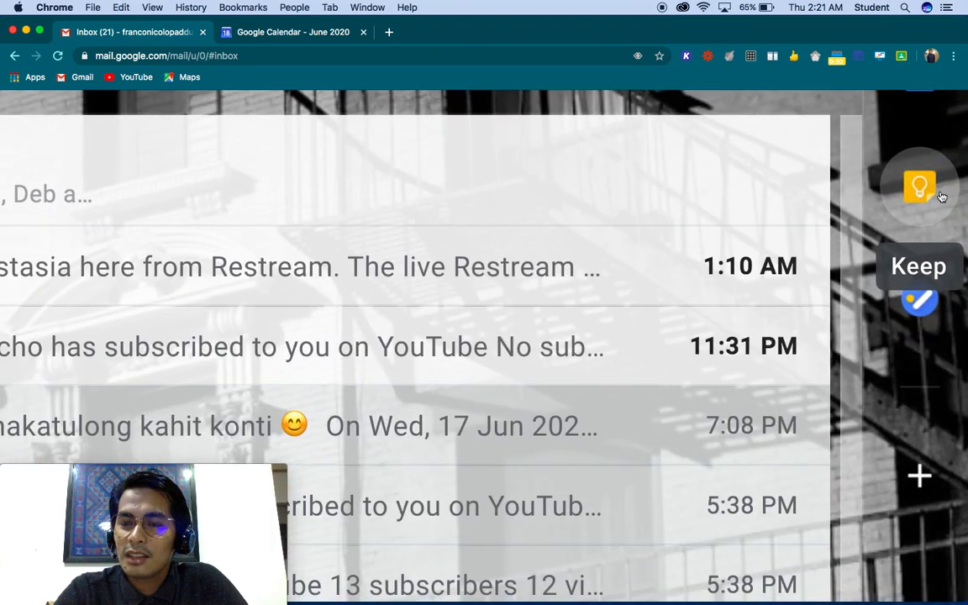
pyautogui.scroll(2, 941, 196)
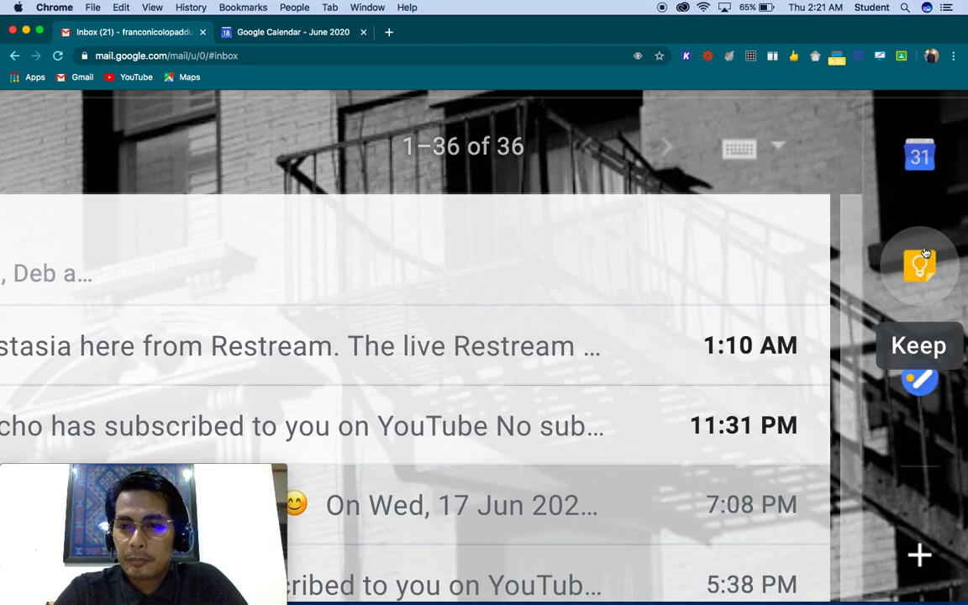
pyautogui.scroll(-7, 924, 252)
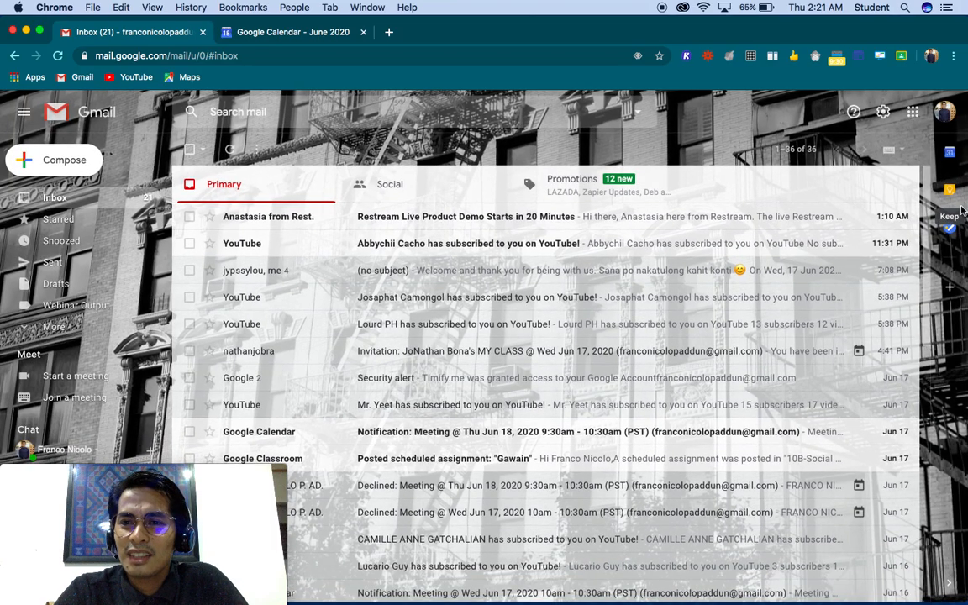
pyautogui.click(956, 194)
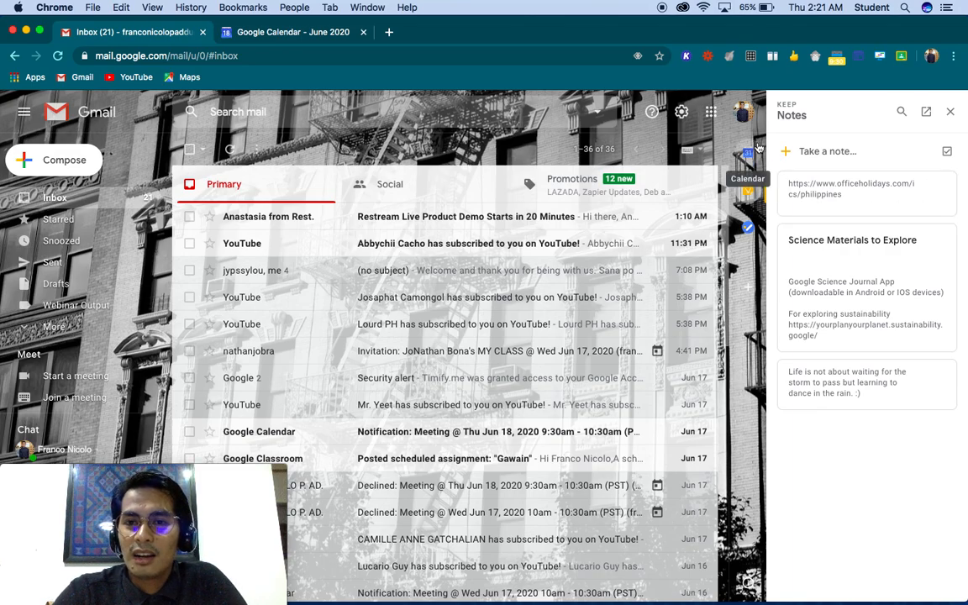
# Step: Start a blank Keep note and place the cursor in its title and its body
pyautogui.scroll(4, 762, 139)
pyautogui.scroll(5, 763, 139)
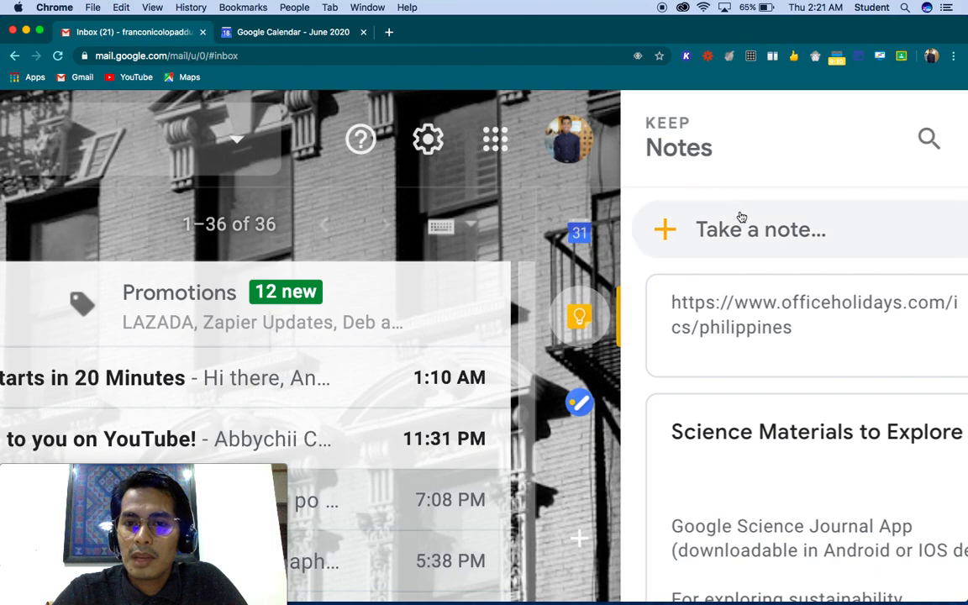
pyautogui.click(738, 232)
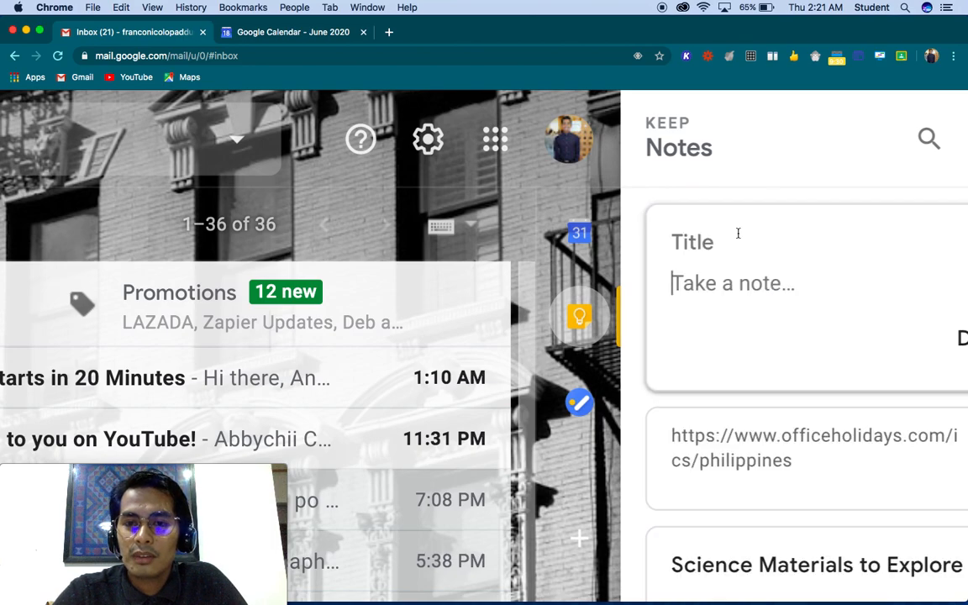
pyautogui.click(715, 244)
pyautogui.click(723, 283)
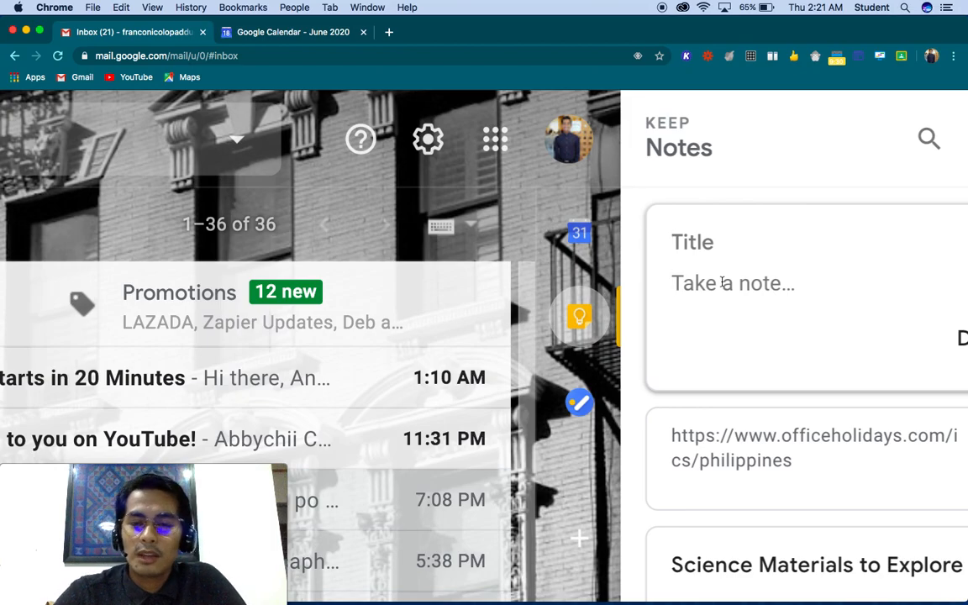
# Step: Show the My Tasks list beside the inbox in place of the Keep notes
pyautogui.press('super+minus')
pyautogui.press('super+minus')
pyautogui.press('super+minus')
pyautogui.press('super+minus')
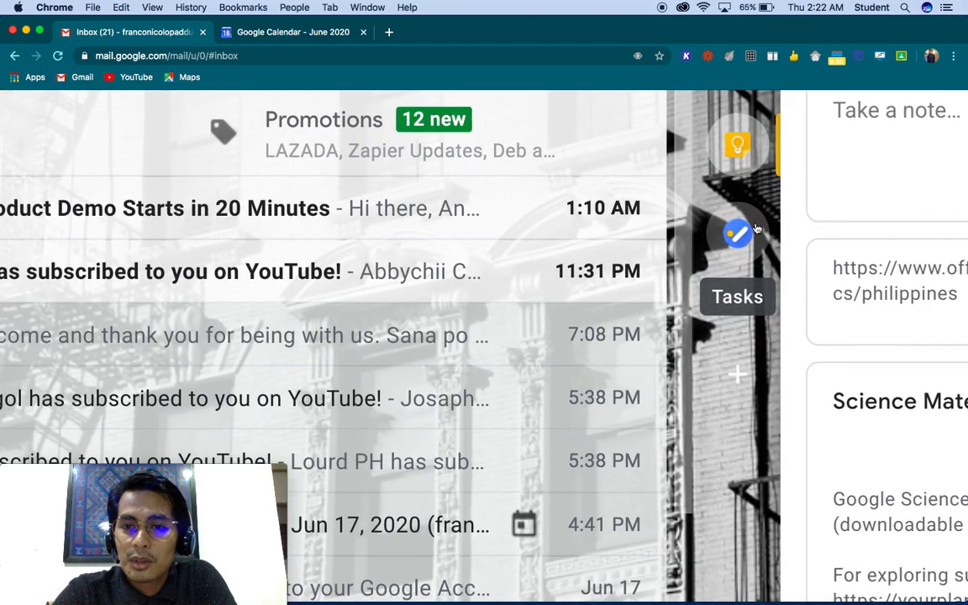
pyautogui.click(755, 227)
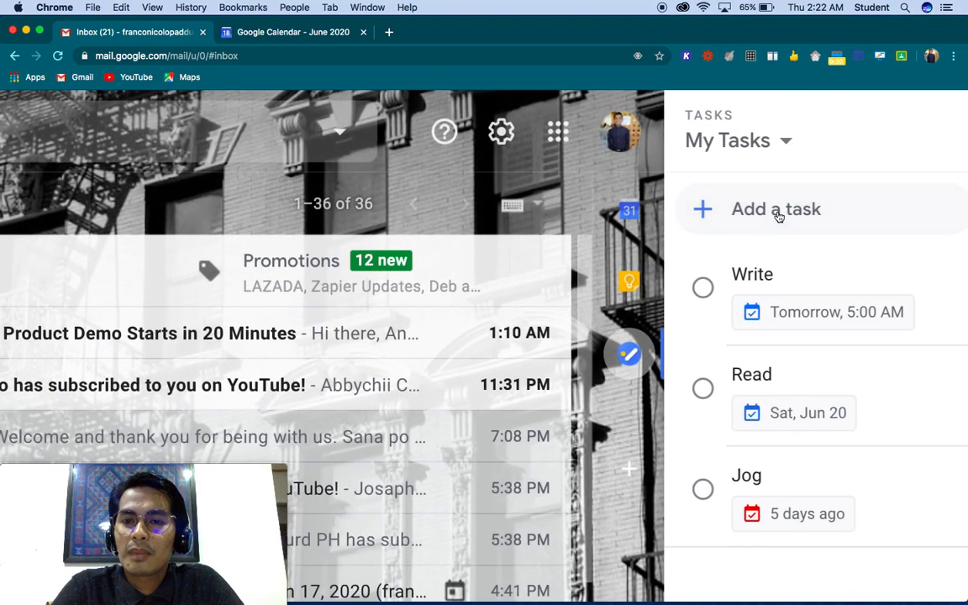
# Step: Add a task named "Watch a Video Tutorial" to the My Tasks list
pyautogui.click(822, 158)
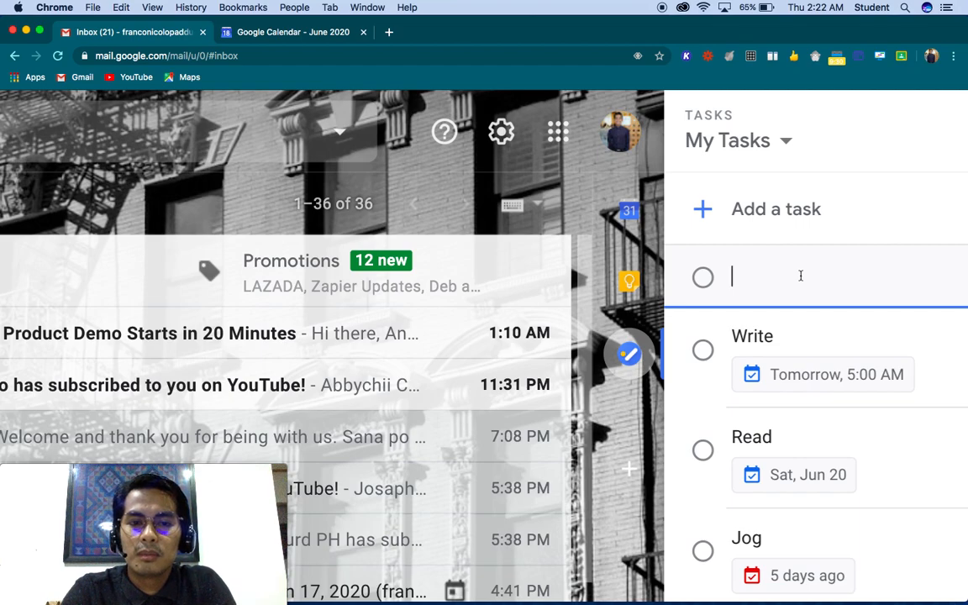
pyautogui.write('Watch ')
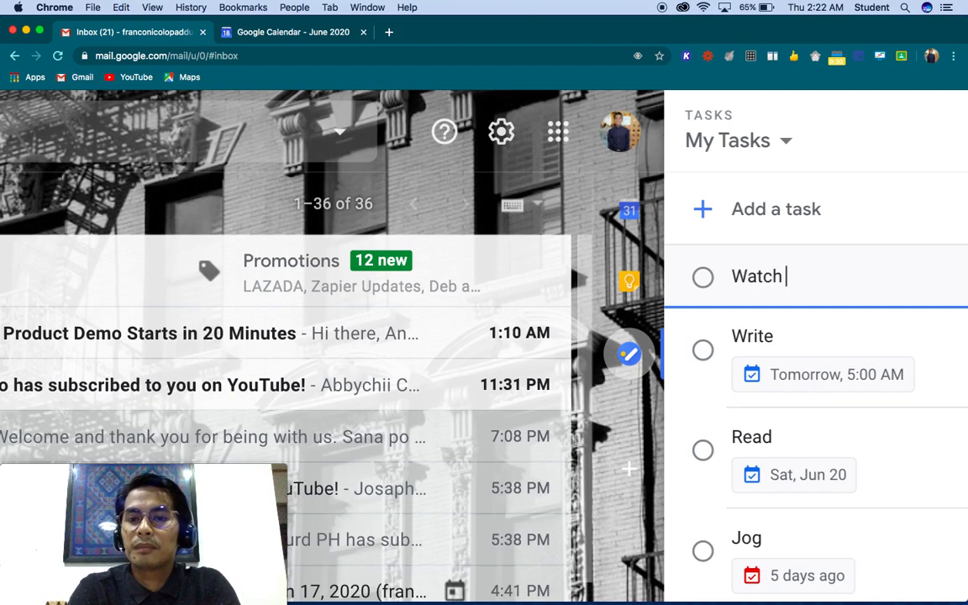
pyautogui.write('a Video T')
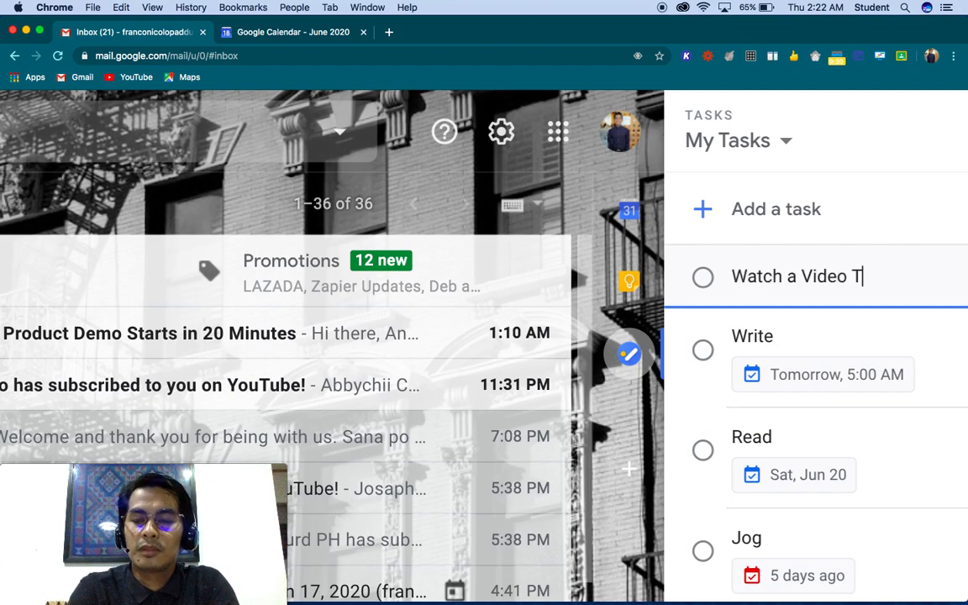
pyautogui.write('utorial')
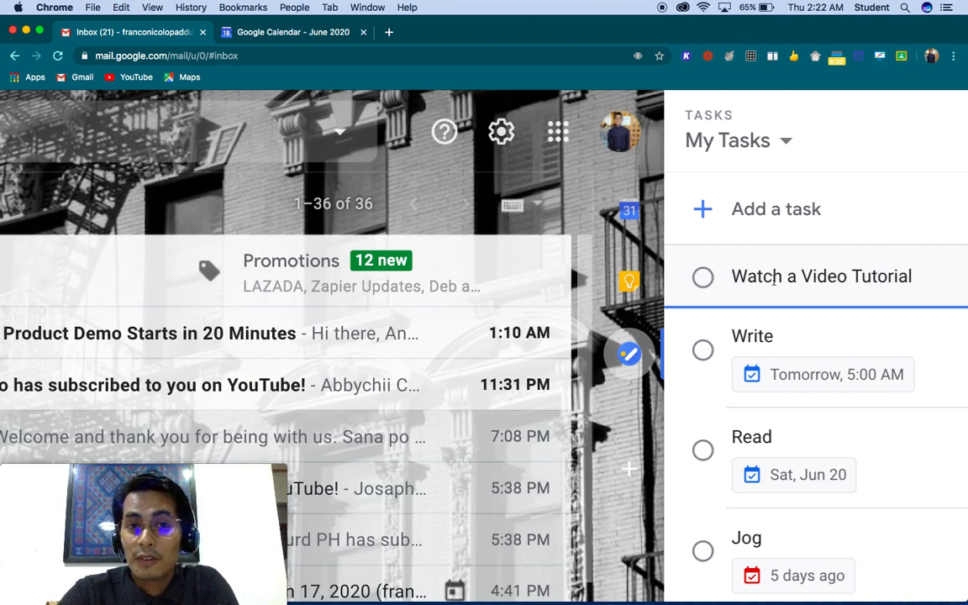
# Step: Mark the tasks Watch a Video Tutorial, Write, Read and Jog as completed
pyautogui.press('super+minus')
pyautogui.press('super+minus')
pyautogui.press('super+minus')
pyautogui.press('super+minus')
pyautogui.press('super+minus')
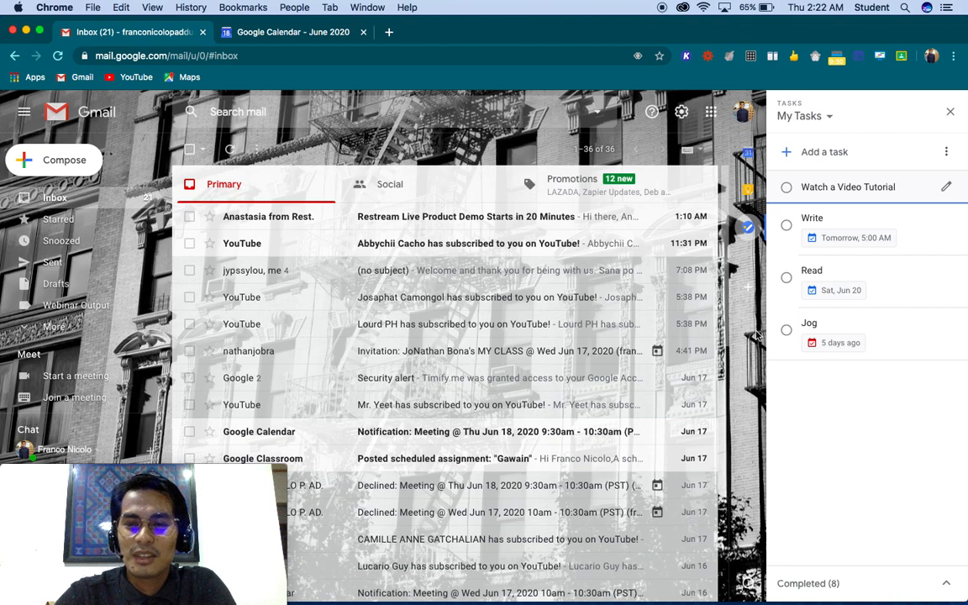
pyautogui.click(788, 192)
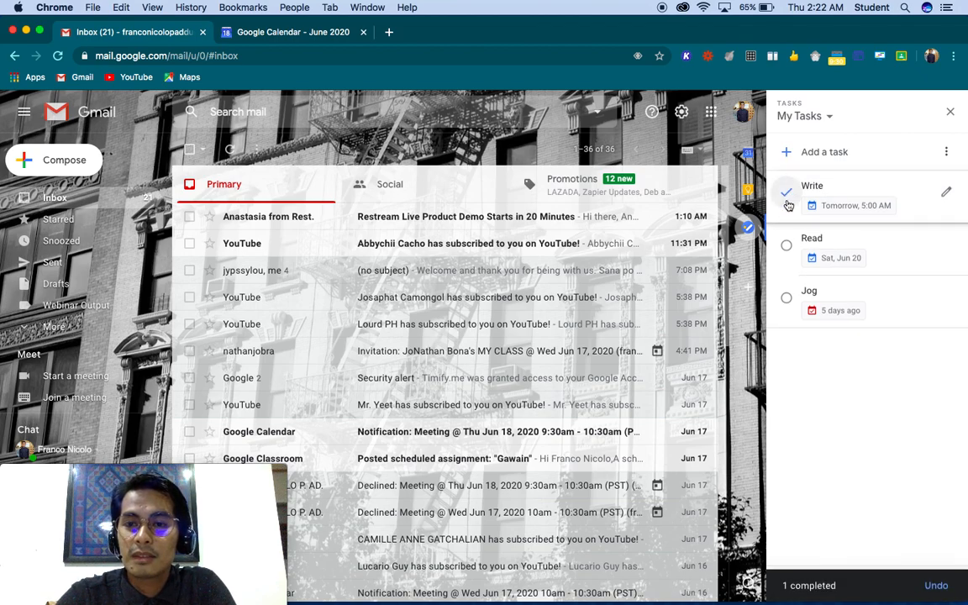
pyautogui.click(787, 199)
pyautogui.click(787, 194)
pyautogui.click(787, 194)
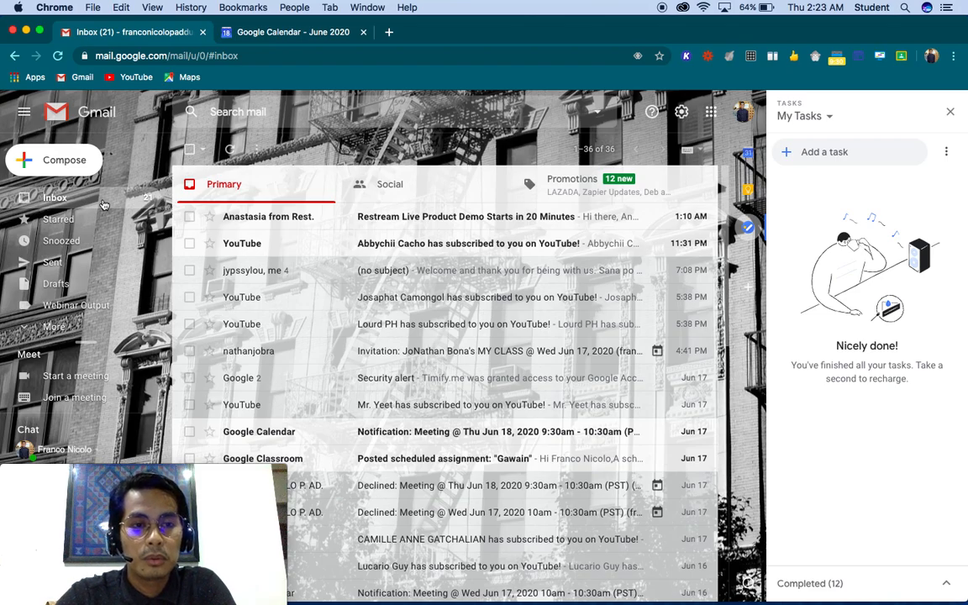
# Step: Find the "Check-in on your TeamCal trial" e-mail in the inbox and open it
pyautogui.scroll(-3, 296, 280)
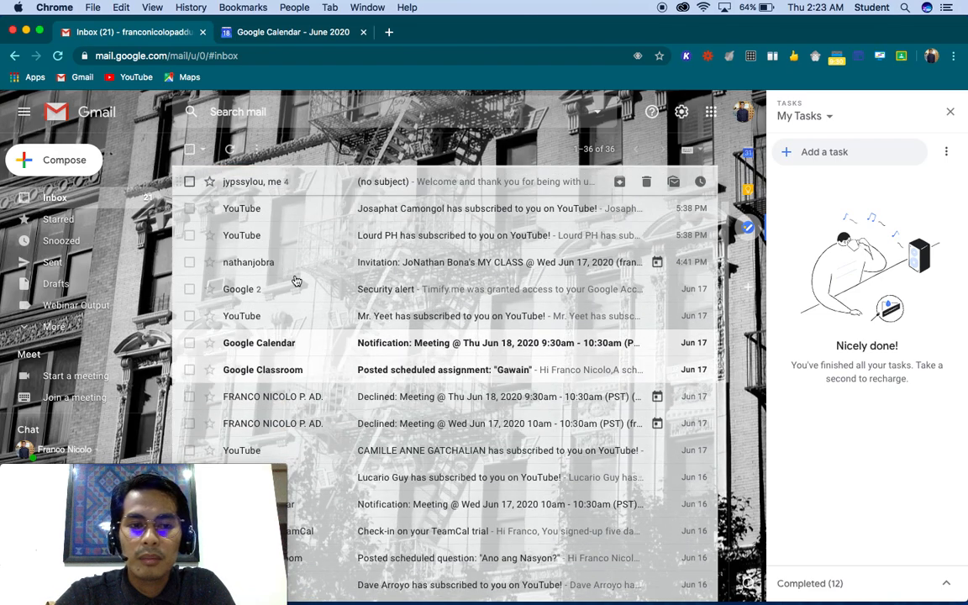
pyautogui.scroll(-1, 296, 280)
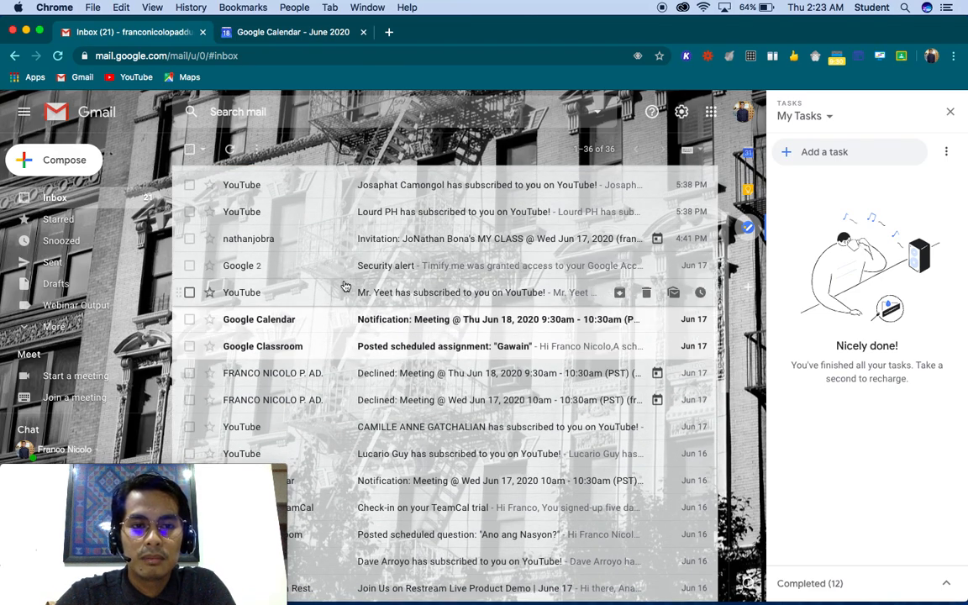
pyautogui.scroll(-3, 337, 303)
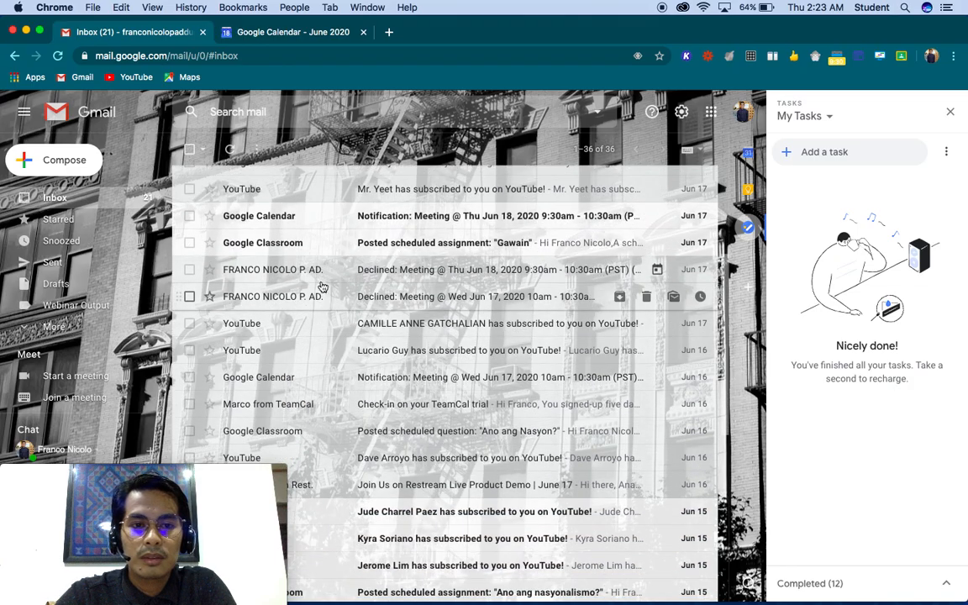
pyautogui.scroll(-4, 320, 358)
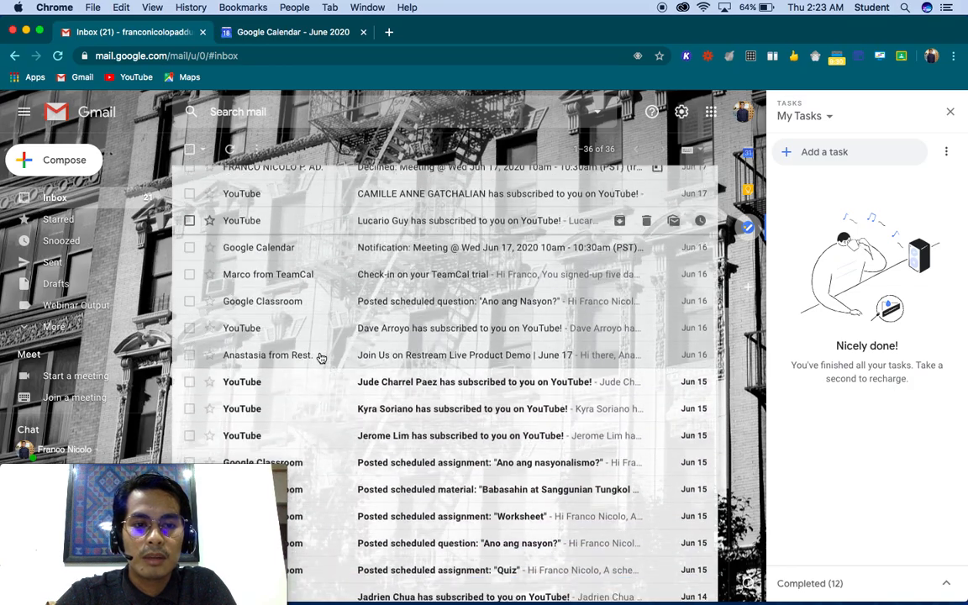
pyautogui.scroll(-3, 320, 359)
pyautogui.scroll(2, 320, 359)
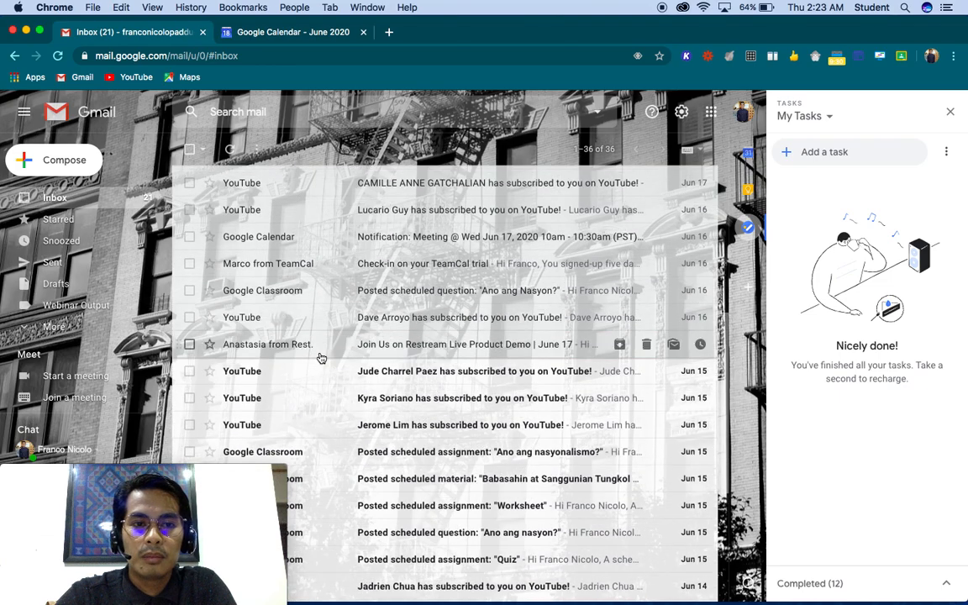
pyautogui.click(320, 268)
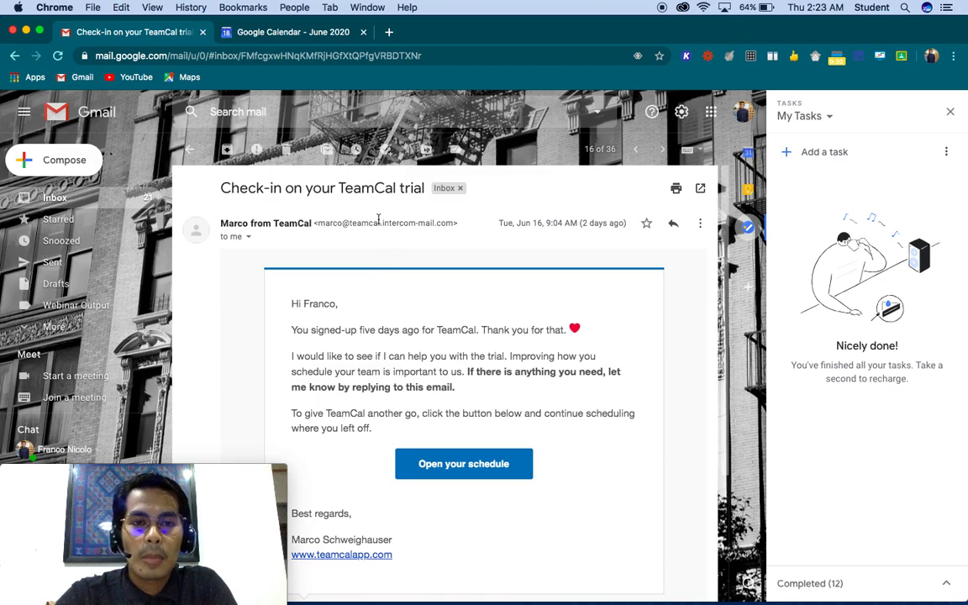
# Step: Add the open "Check-in on your TeamCal trial" e-mail to the My Tasks list
pyautogui.scroll(5, 378, 220)
pyautogui.scroll(-5, 378, 219)
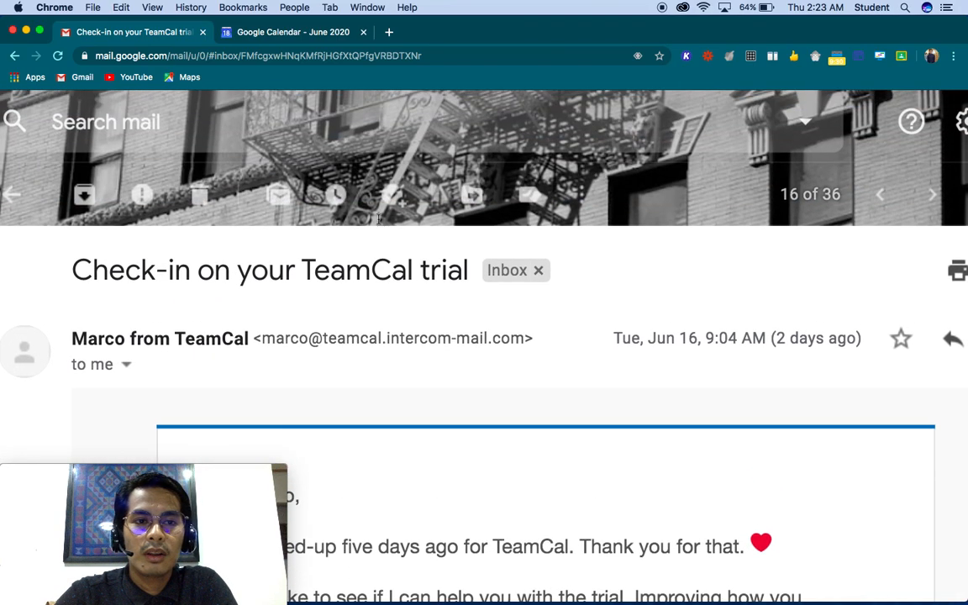
pyautogui.scroll(5, 379, 224)
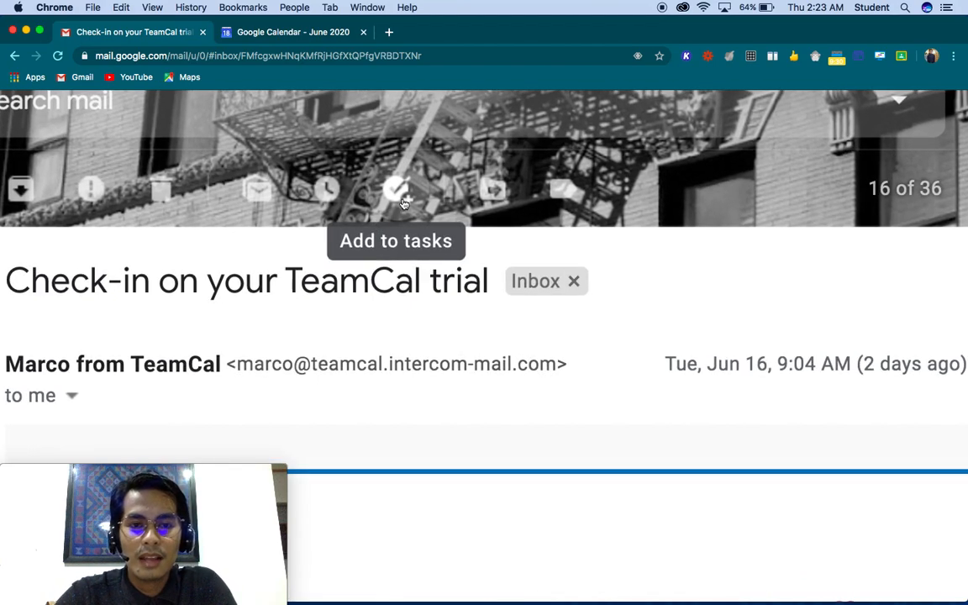
pyautogui.scroll(-5, 404, 202)
pyautogui.click(401, 186)
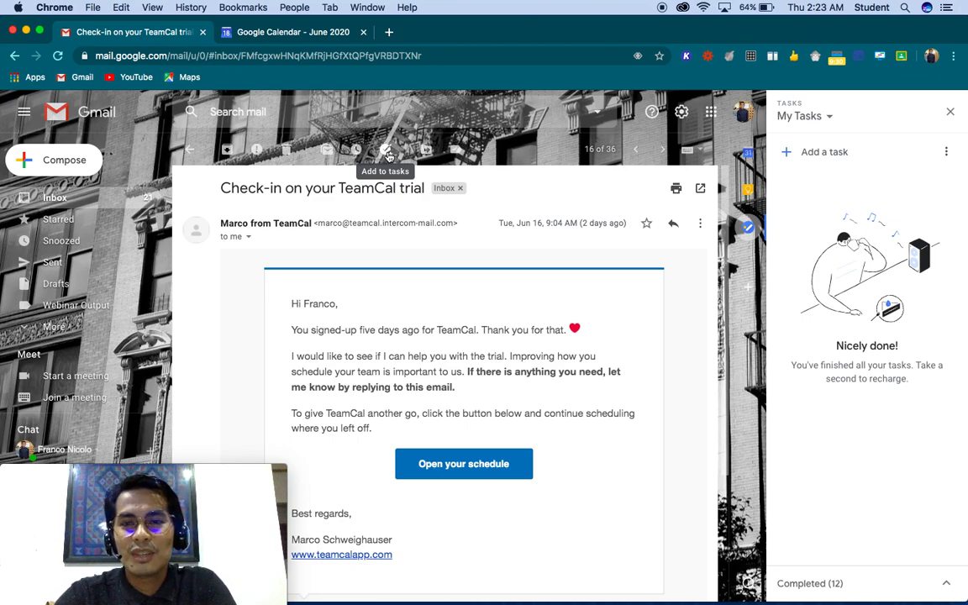
pyautogui.click(386, 152)
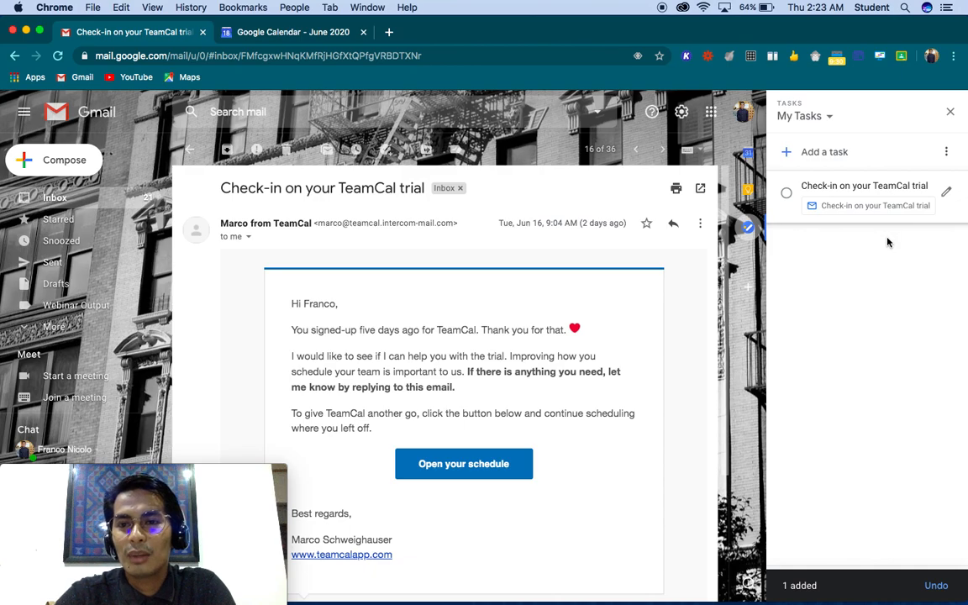
pyautogui.scroll(5, 890, 242)
pyautogui.scroll(-3, 889, 242)
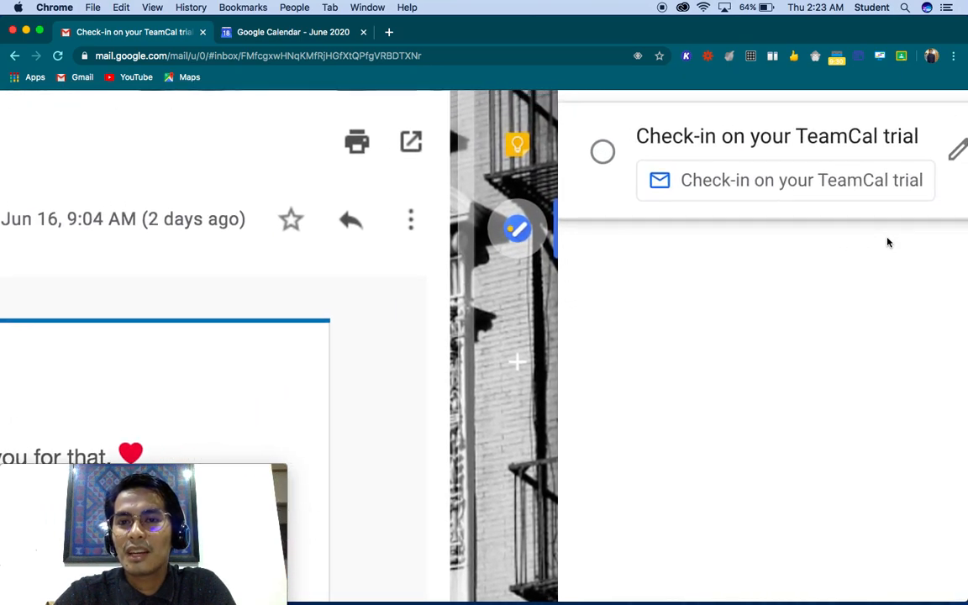
pyautogui.scroll(1, 890, 242)
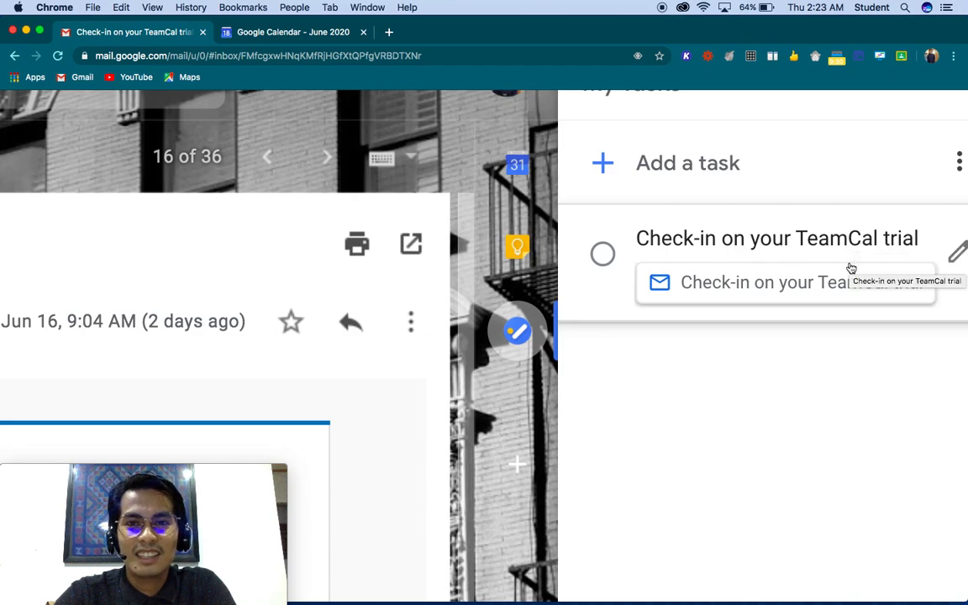
pyautogui.scroll(-5, 710, 447)
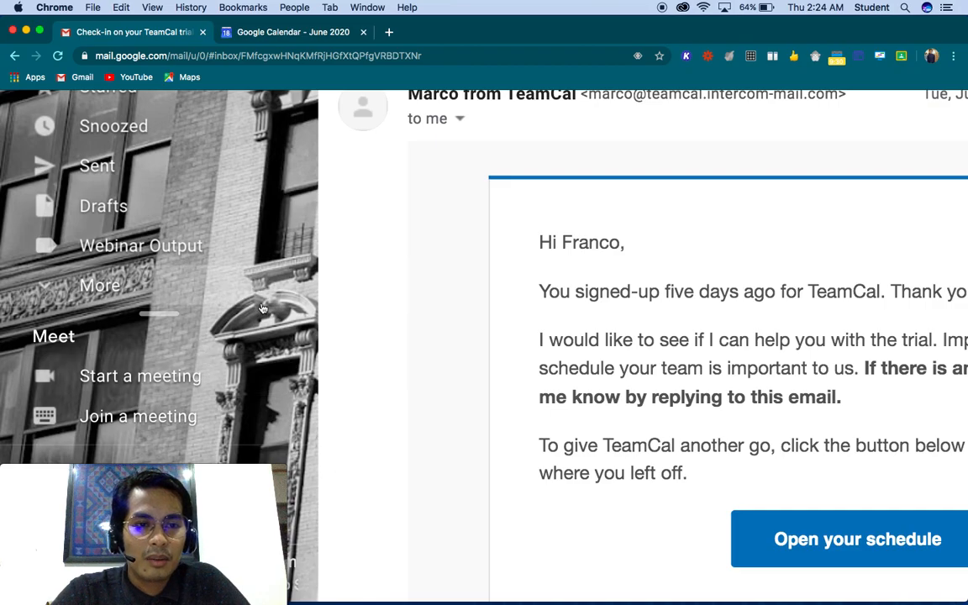
# Step: Open the mailbox's quick settings beside the e-mail
pyautogui.press('super+minus')
pyautogui.press('super+minus')
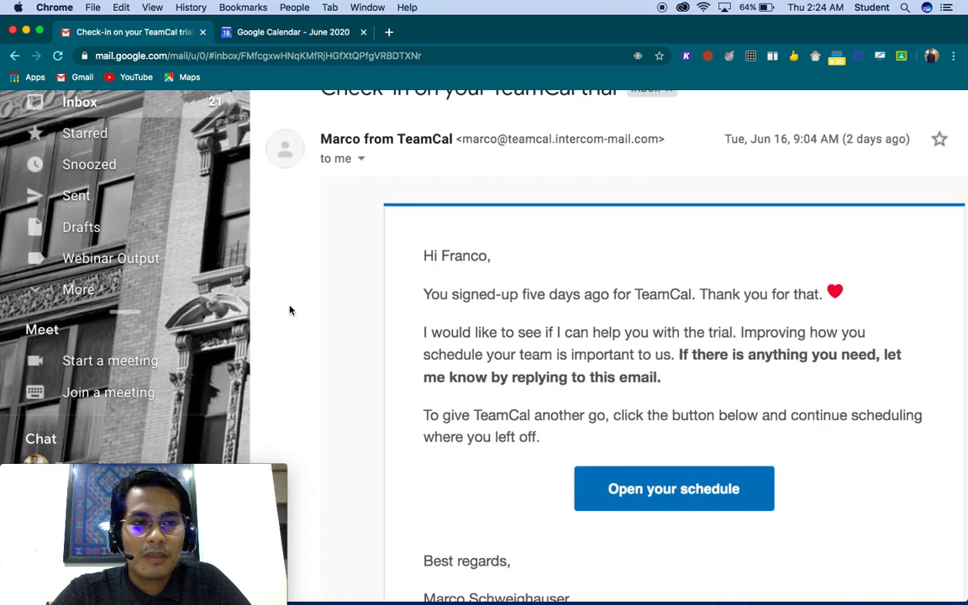
pyautogui.press('super+minus')
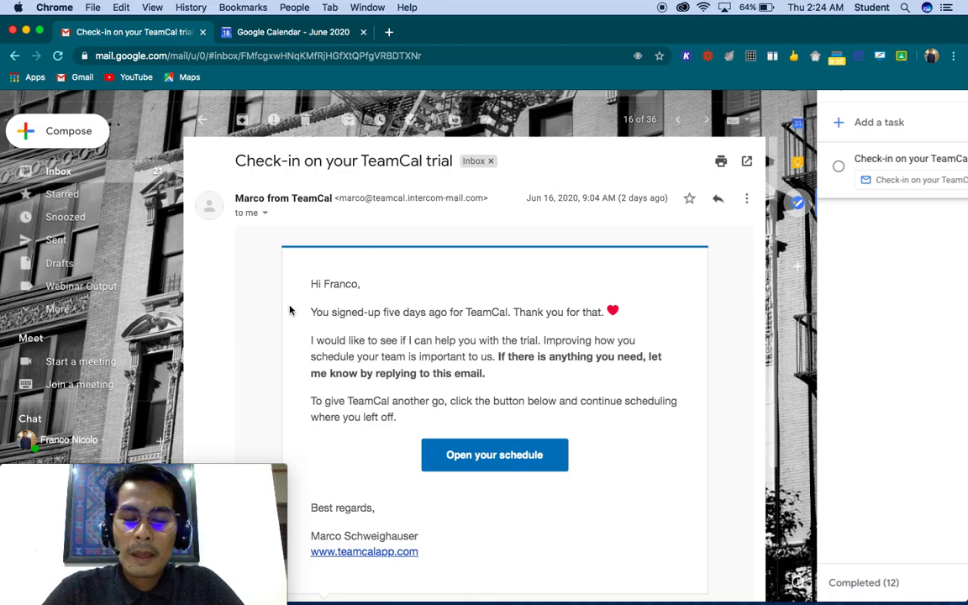
pyautogui.scroll(1, 201, 266)
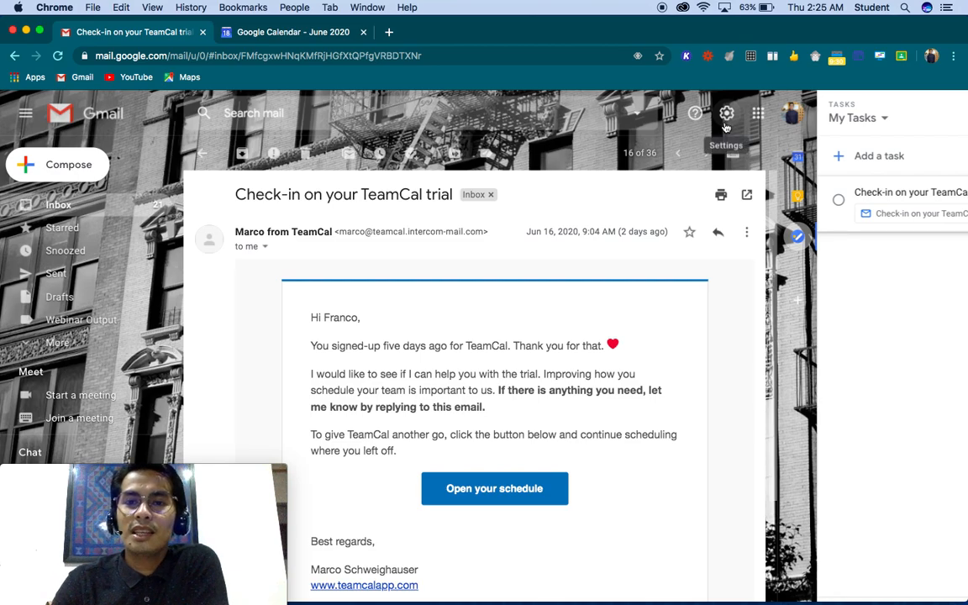
pyautogui.scroll(1, 727, 127)
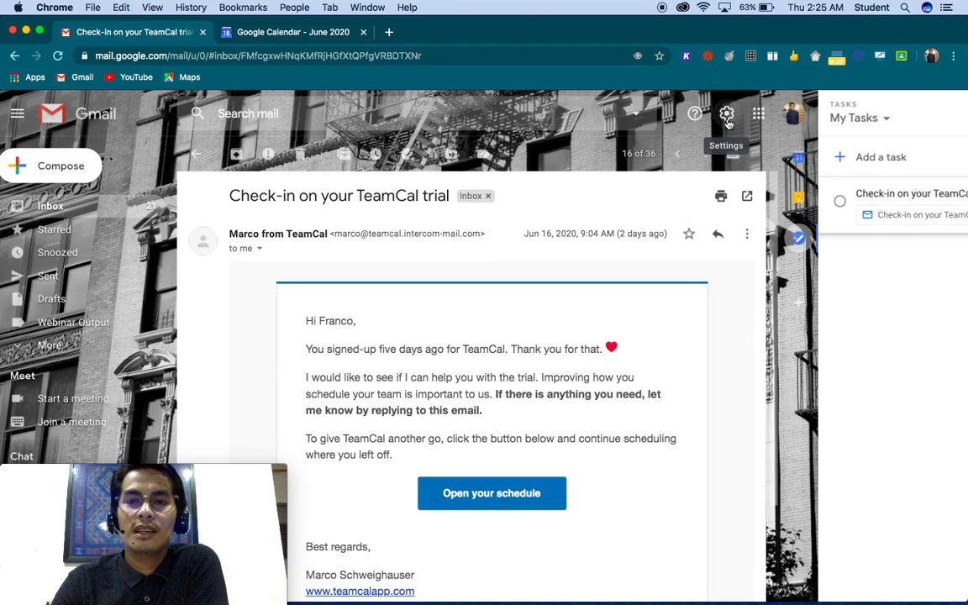
pyautogui.scroll(3, 729, 124)
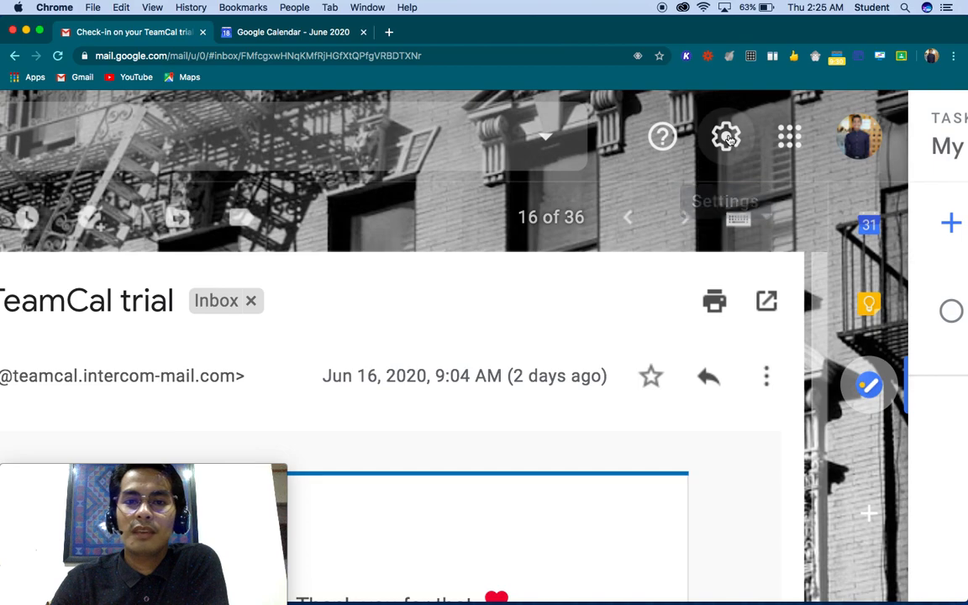
pyautogui.click(726, 136)
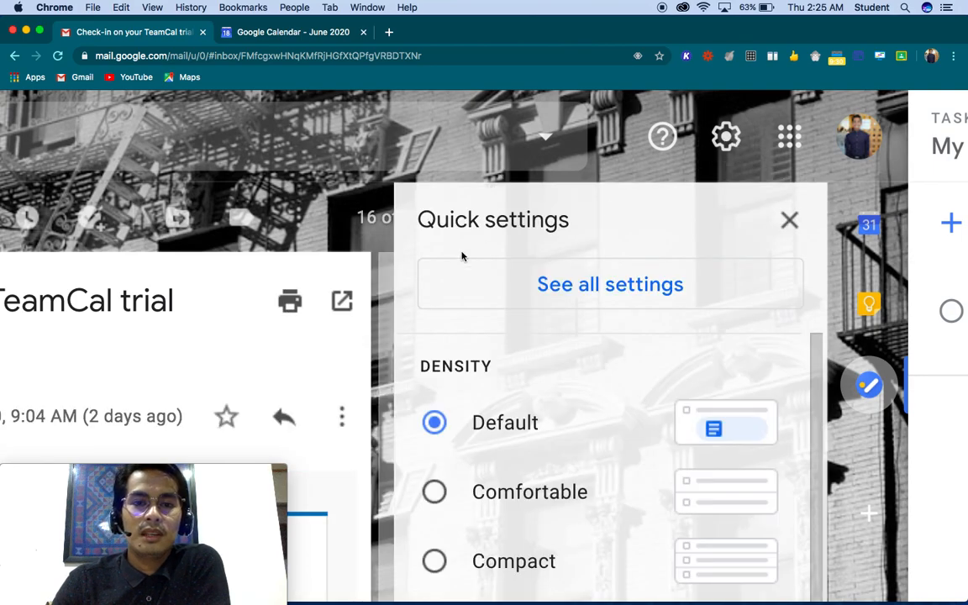
# Step: Try the purple cloudy-sky theme and restore the black-and-white building theme
pyautogui.scroll(-4, 461, 256)
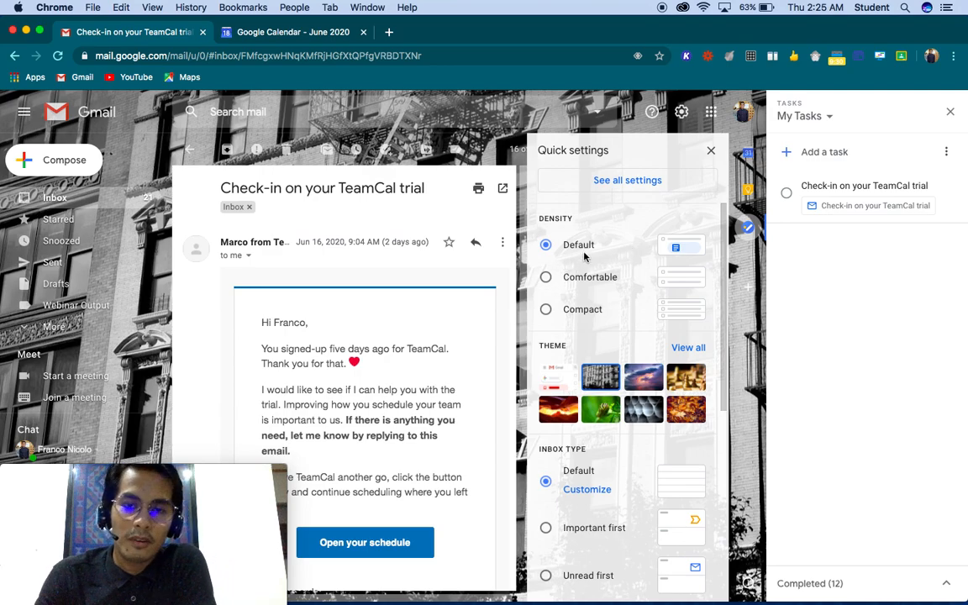
pyautogui.scroll(-2, 577, 282)
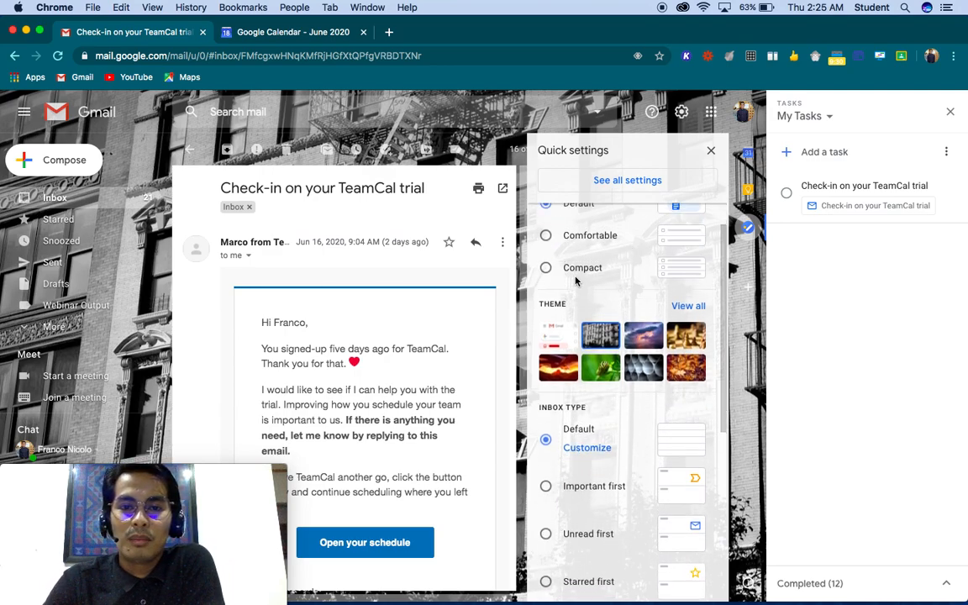
pyautogui.scroll(1, 580, 281)
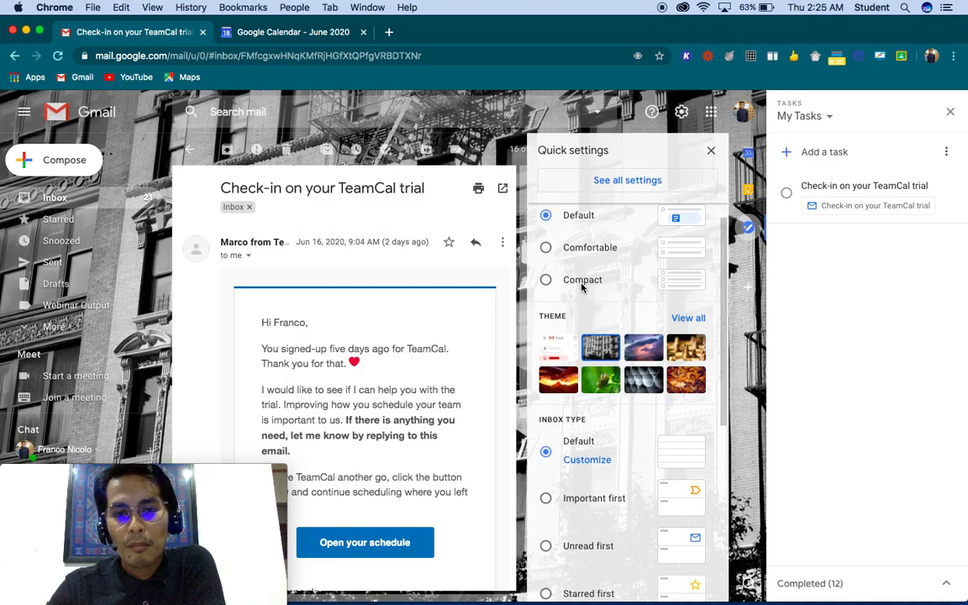
pyautogui.scroll(-1, 580, 295)
pyautogui.scroll(-1, 580, 299)
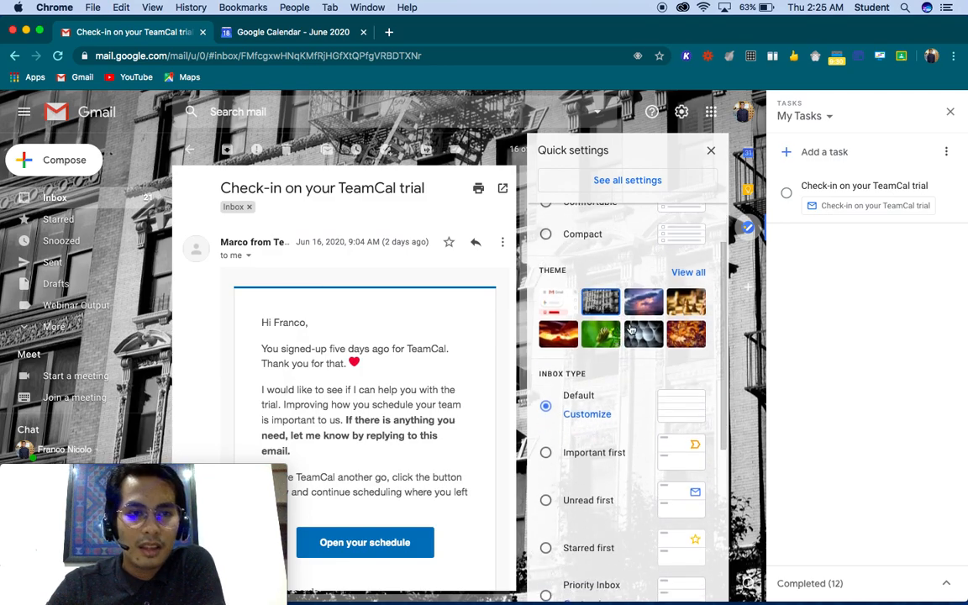
pyautogui.scroll(2, 617, 311)
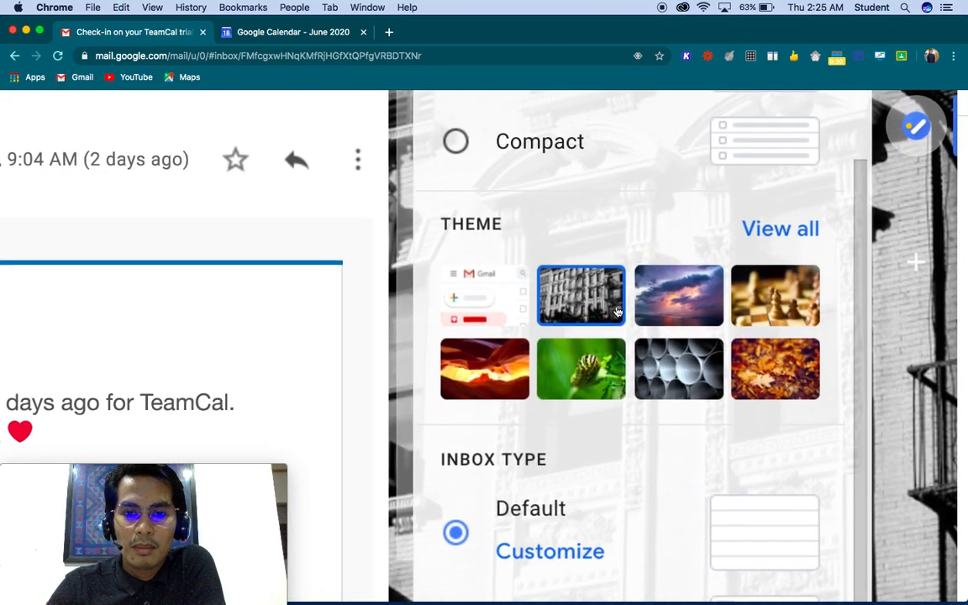
pyautogui.scroll(1, 617, 313)
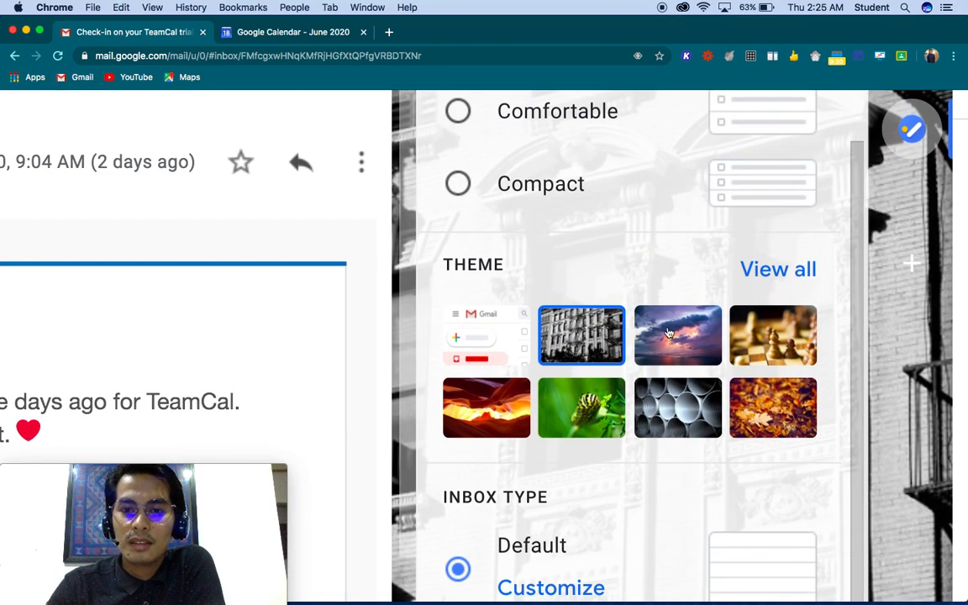
pyautogui.click(668, 333)
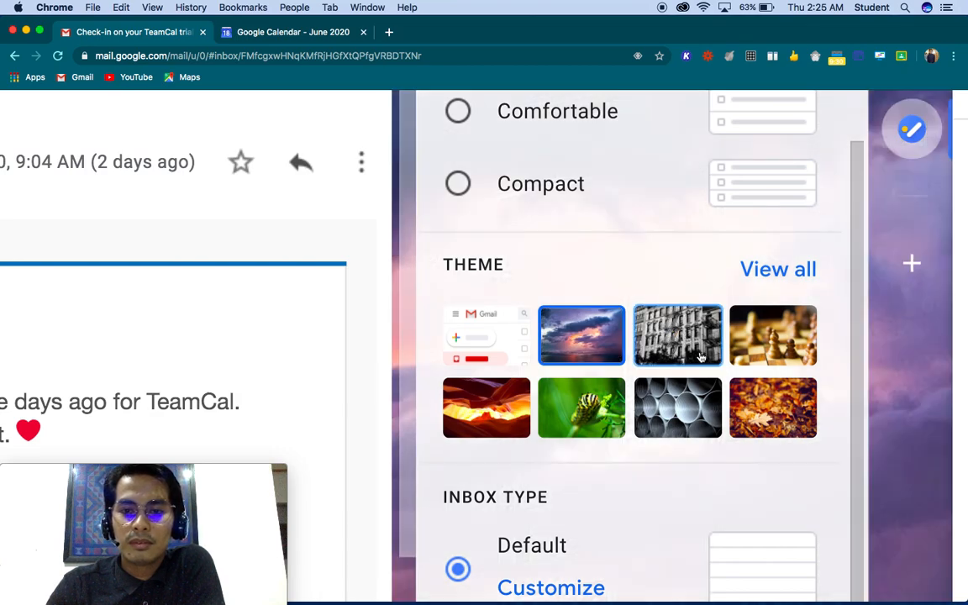
pyautogui.click(700, 358)
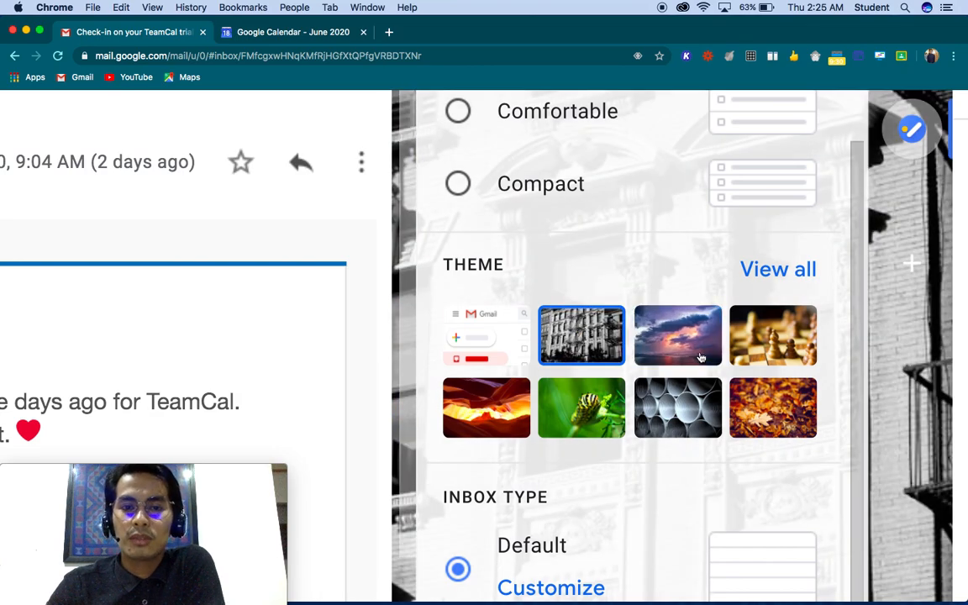
# Step: Set the inbox type to Unread first and look through the unread messages
pyautogui.scroll(-5, 700, 357)
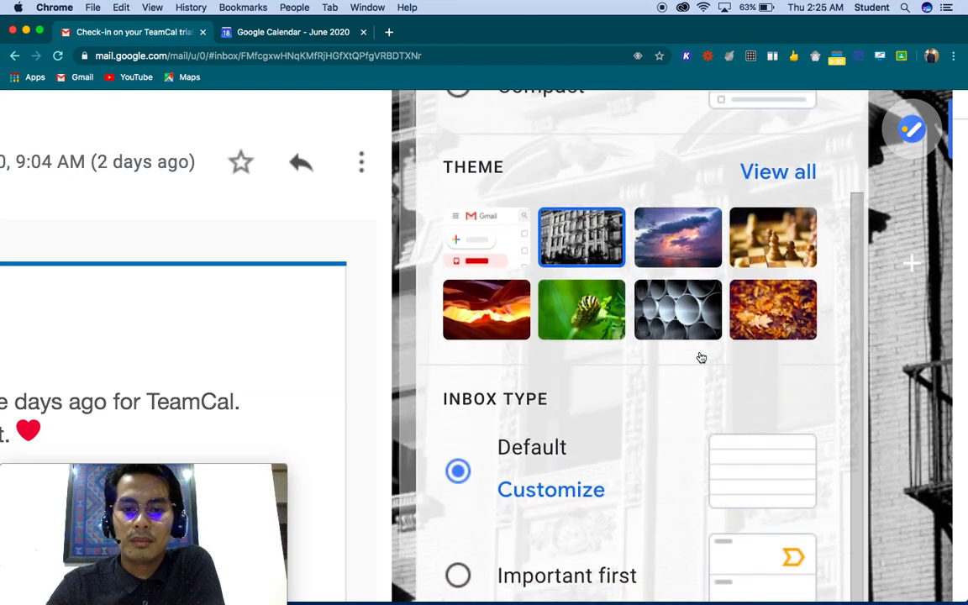
pyautogui.scroll(-3, 701, 358)
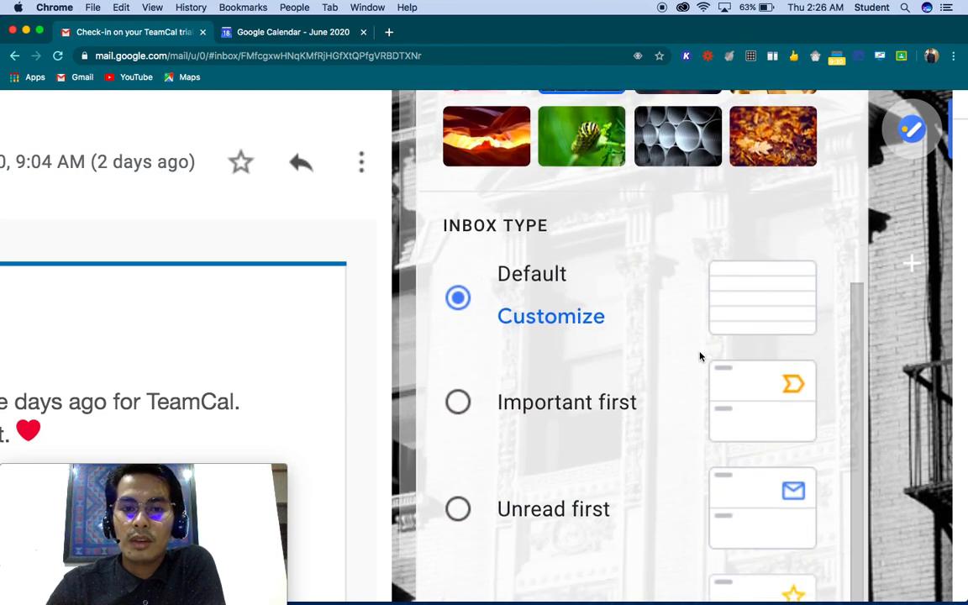
pyautogui.scroll(-1, 700, 358)
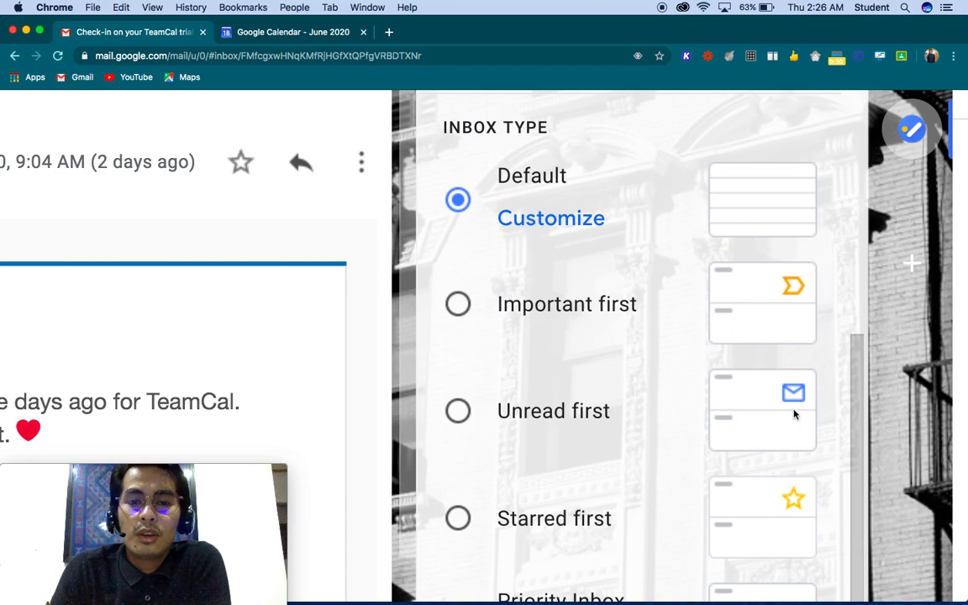
pyautogui.scroll(-1, 704, 395)
pyautogui.scroll(-3, 705, 395)
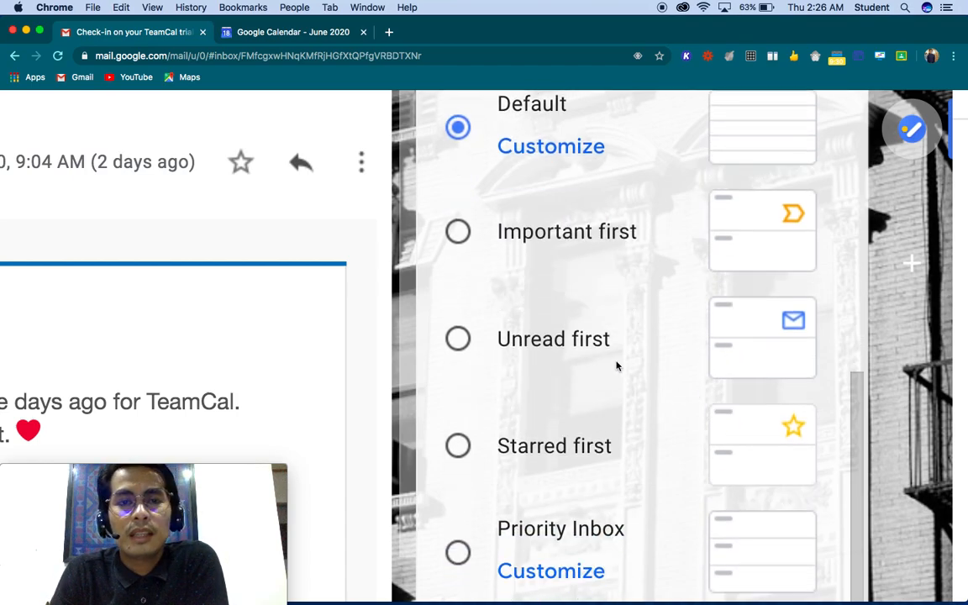
pyautogui.click(459, 338)
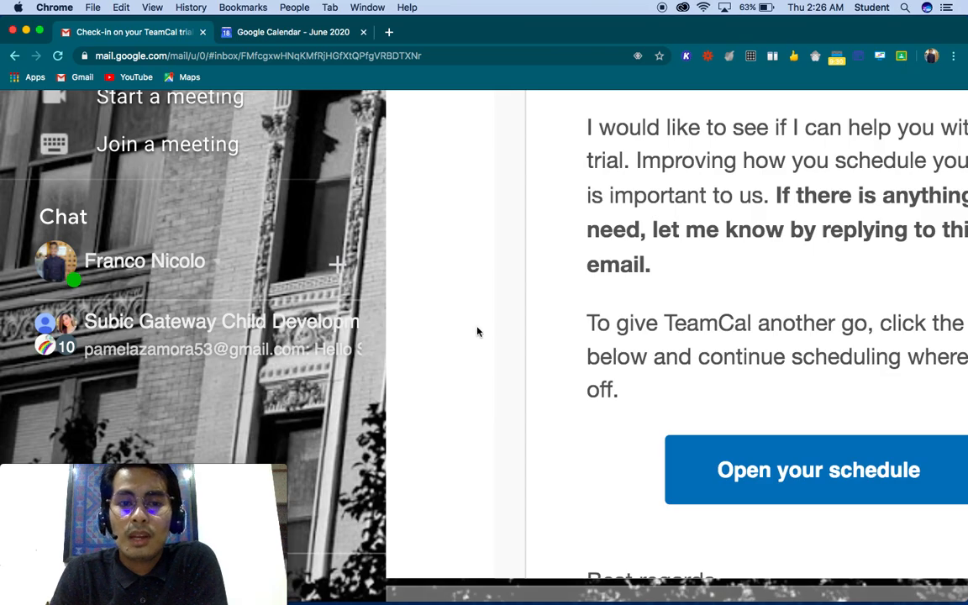
pyautogui.scroll(10, 500, 262)
pyautogui.scroll(-5, 500, 262)
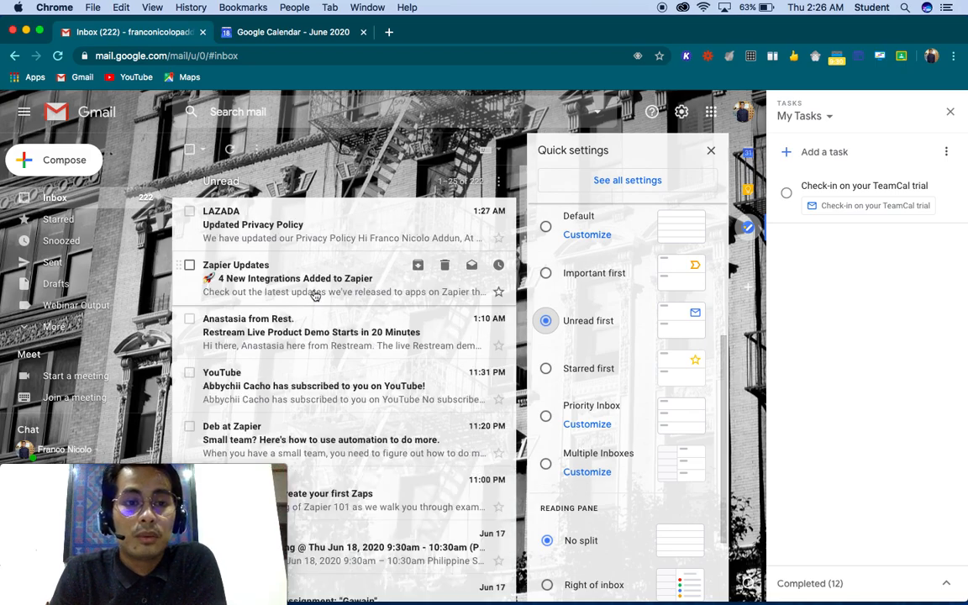
pyautogui.scroll(-5, 291, 344)
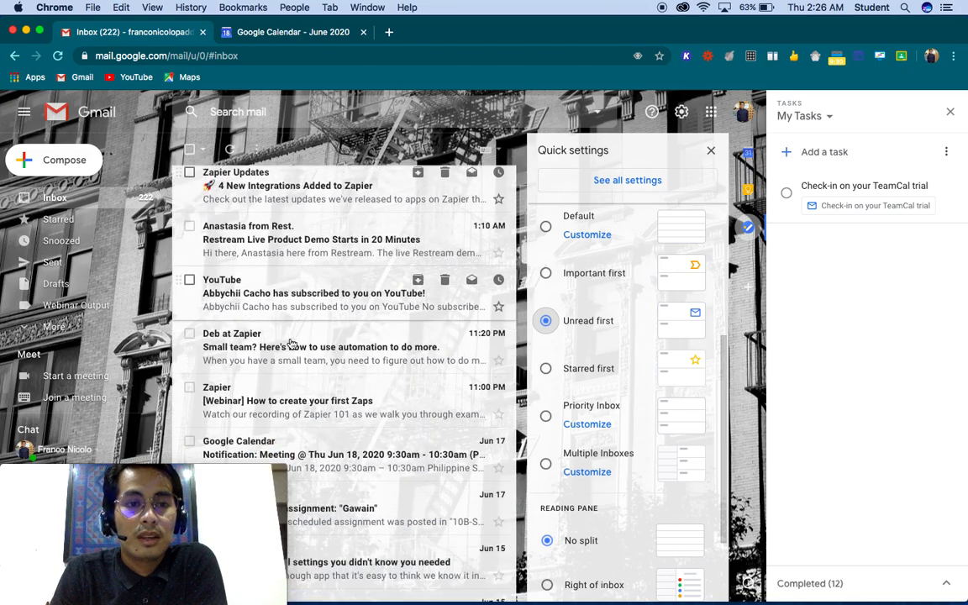
# Step: Switch the inbox type to Priority Inbox and customize its empty third section to show Important messages
pyautogui.scroll(5, 291, 343)
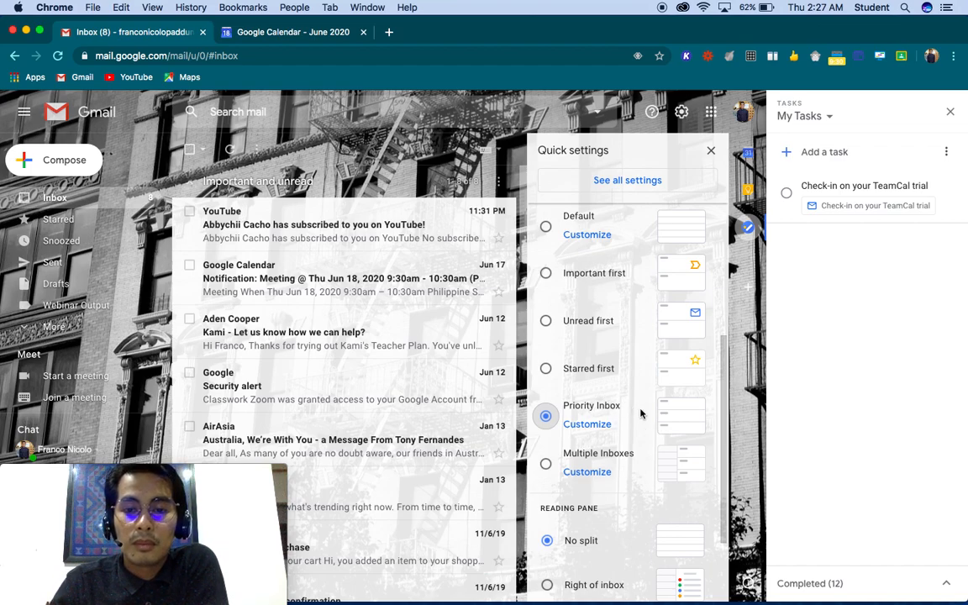
pyautogui.click(593, 429)
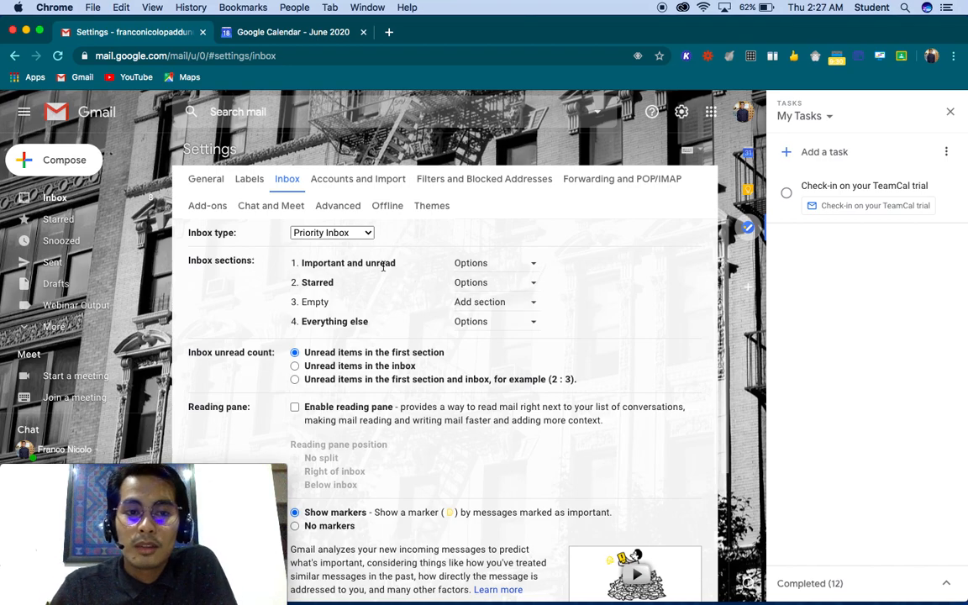
pyautogui.click(531, 283)
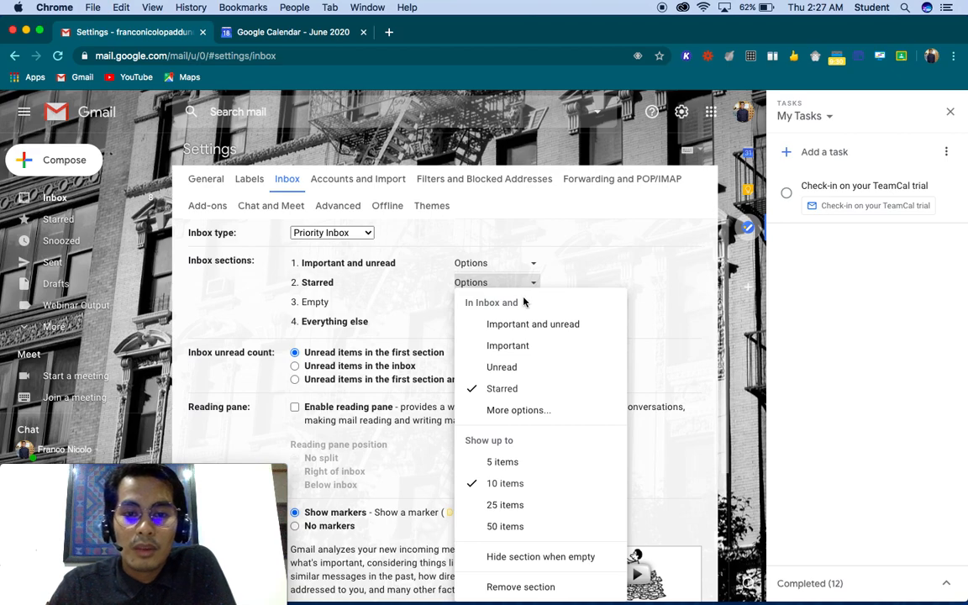
pyautogui.click(527, 218)
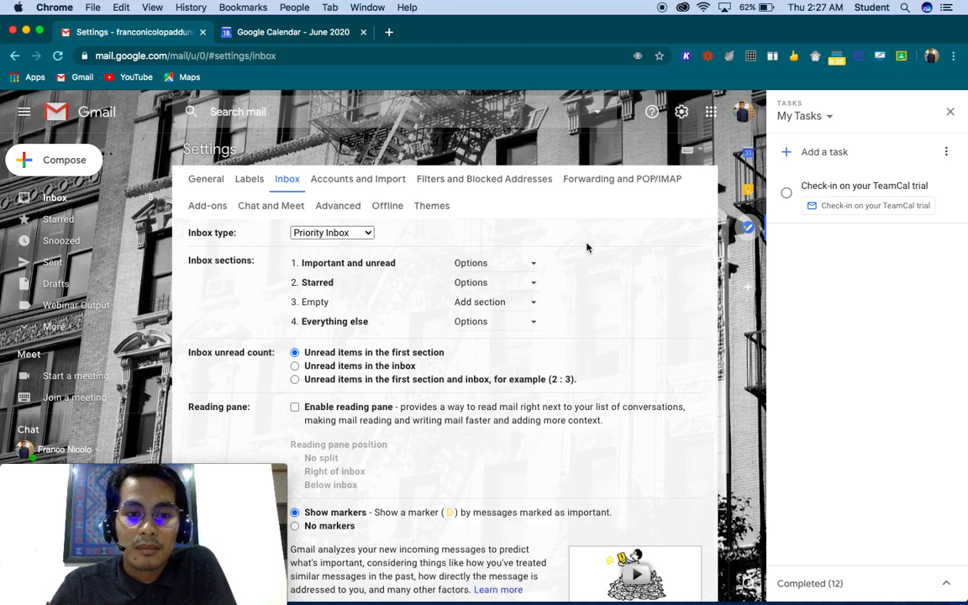
pyautogui.click(472, 280)
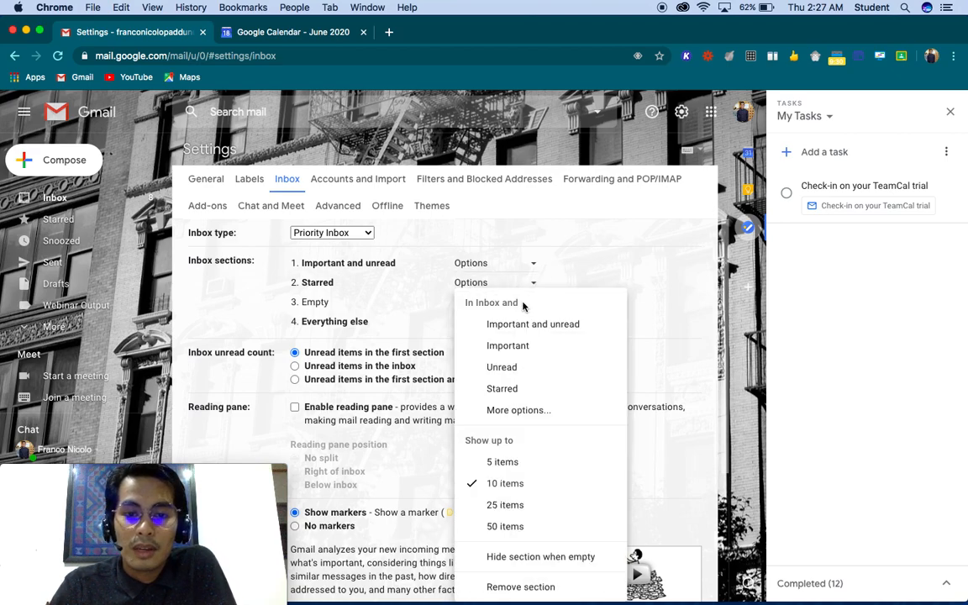
pyautogui.click(515, 346)
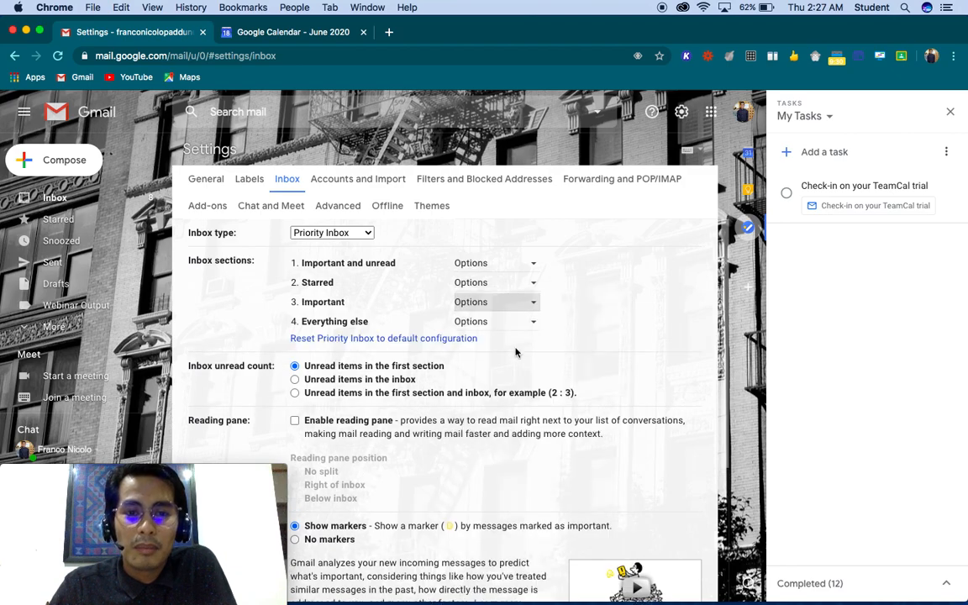
# Step: Check the display options of the Everything else section and save the Priority Inbox settings
pyautogui.click(531, 324)
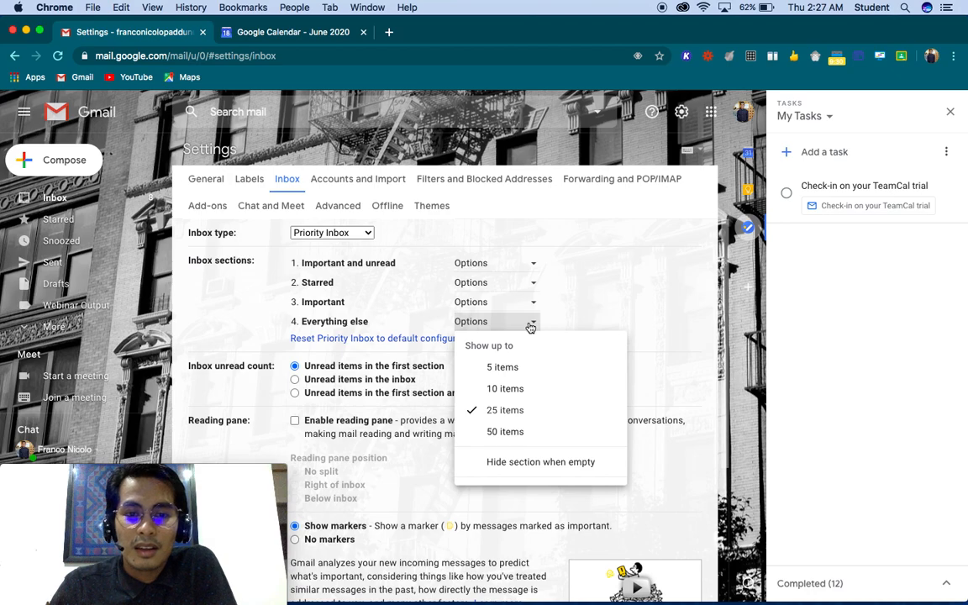
pyautogui.click(614, 283)
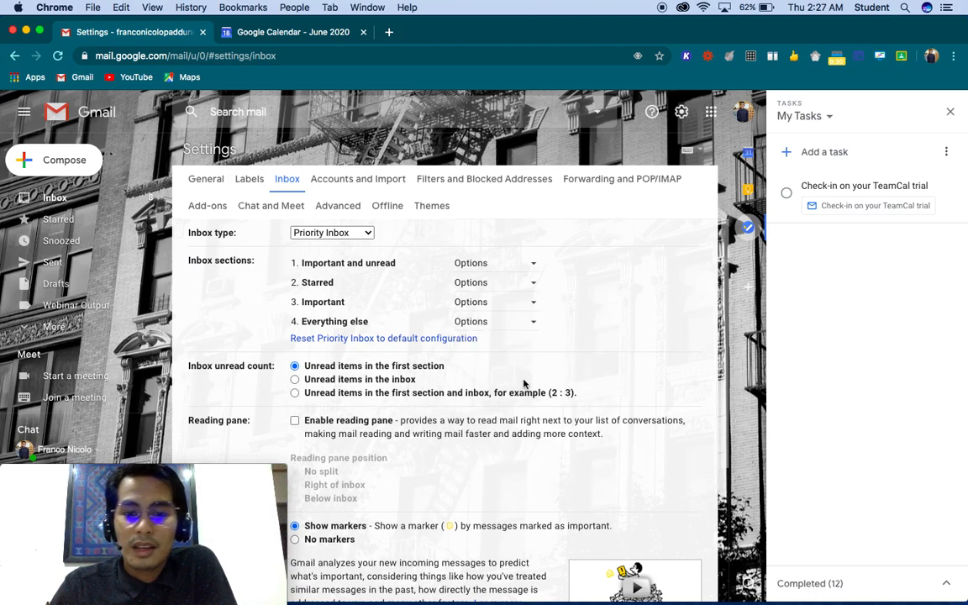
pyautogui.scroll(-5, 524, 383)
pyautogui.click(417, 530)
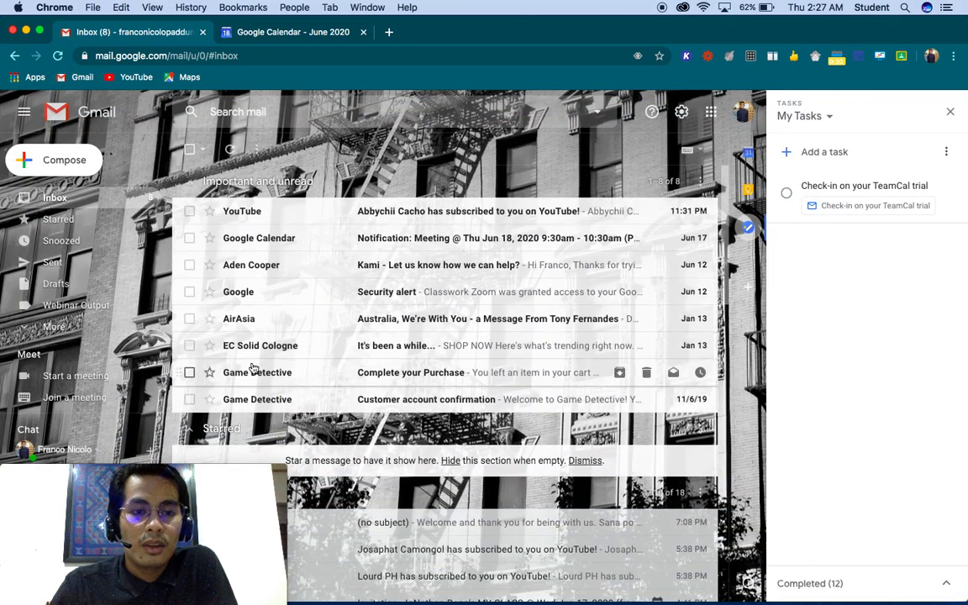
# Step: Look through the inbox's Important and unread, Starred and Important sections
pyautogui.scroll(-5, 243, 344)
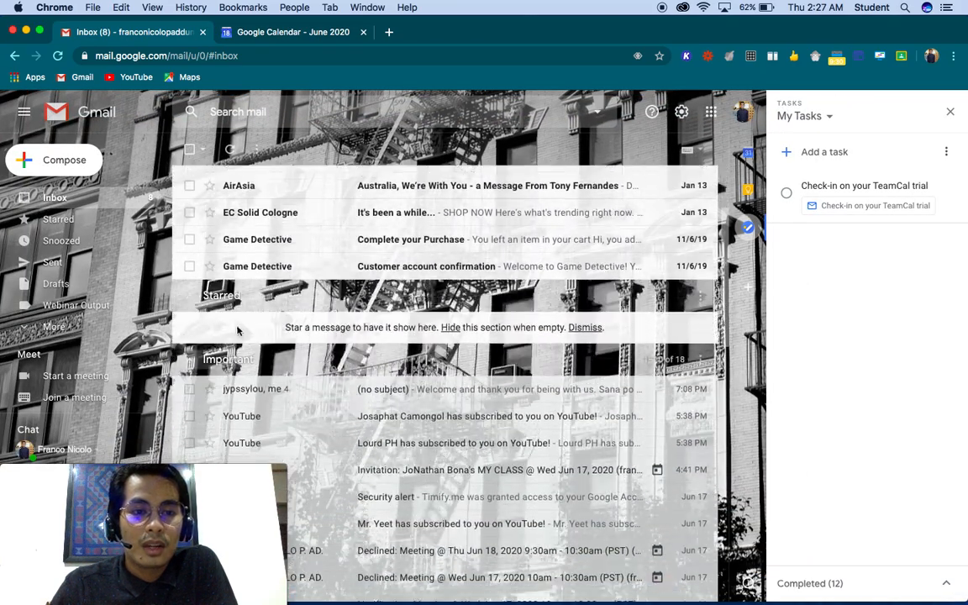
pyautogui.scroll(3, 234, 321)
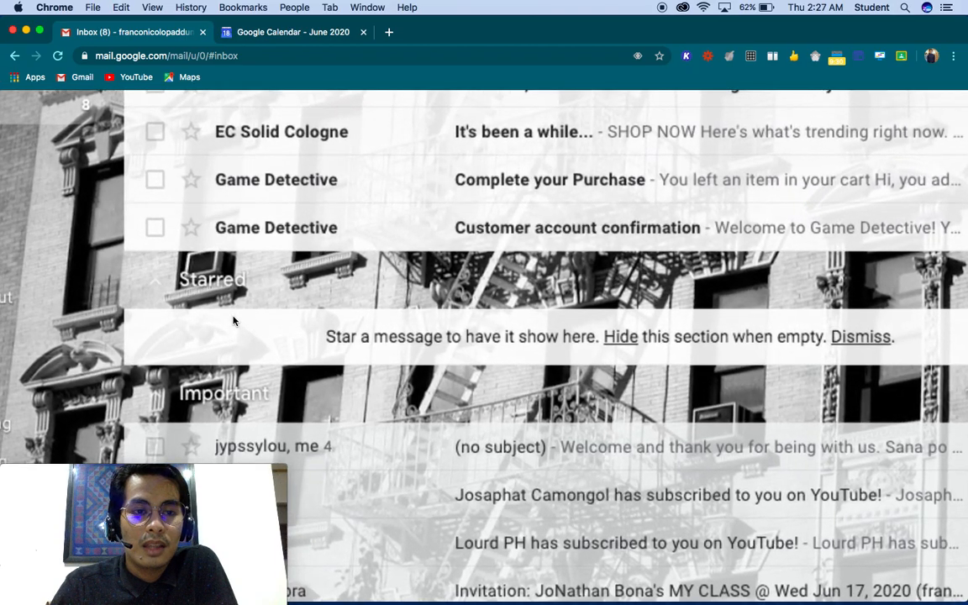
pyautogui.scroll(-5, 234, 321)
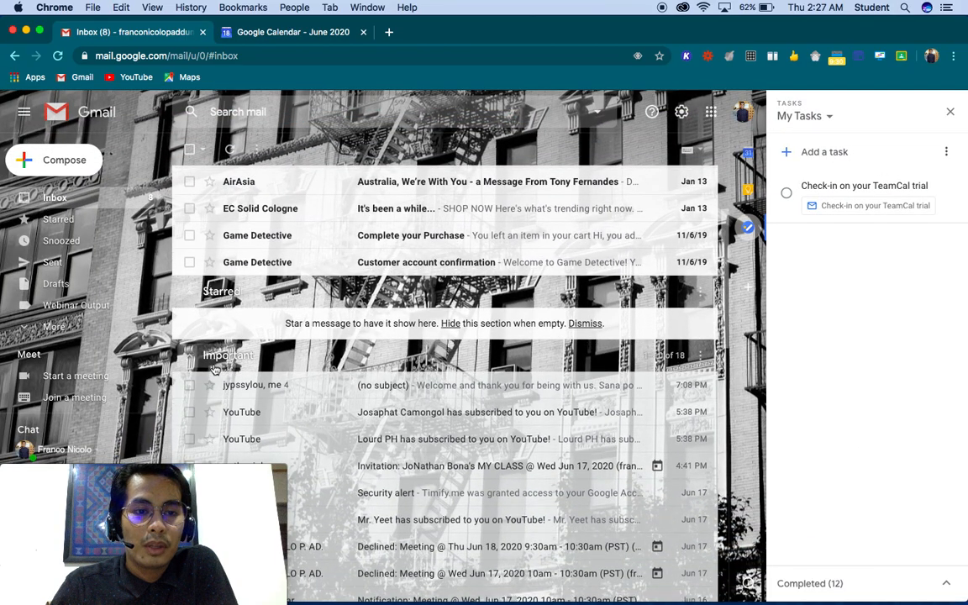
pyautogui.scroll(2, 216, 369)
pyautogui.scroll(3, 215, 370)
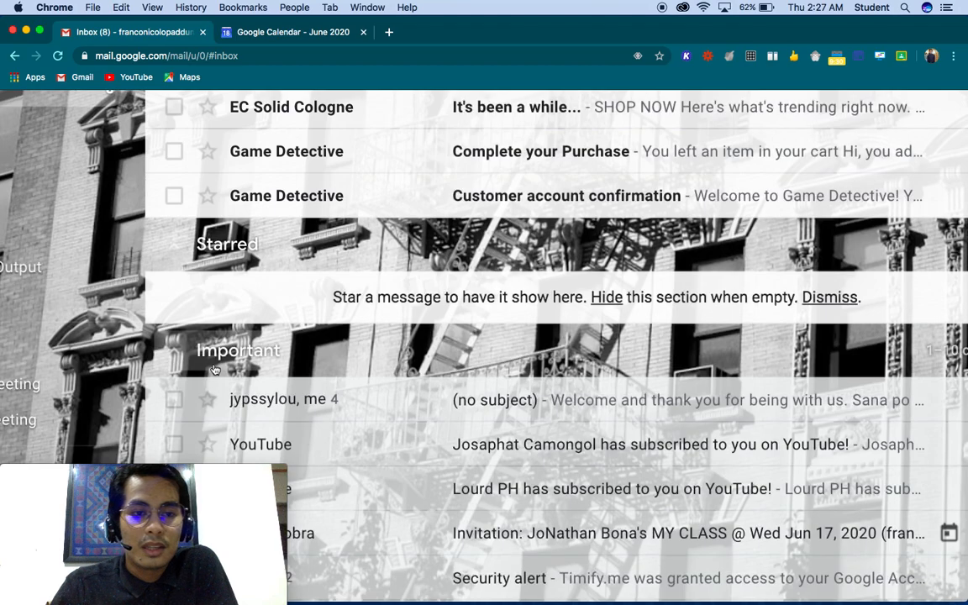
pyautogui.scroll(-5, 215, 369)
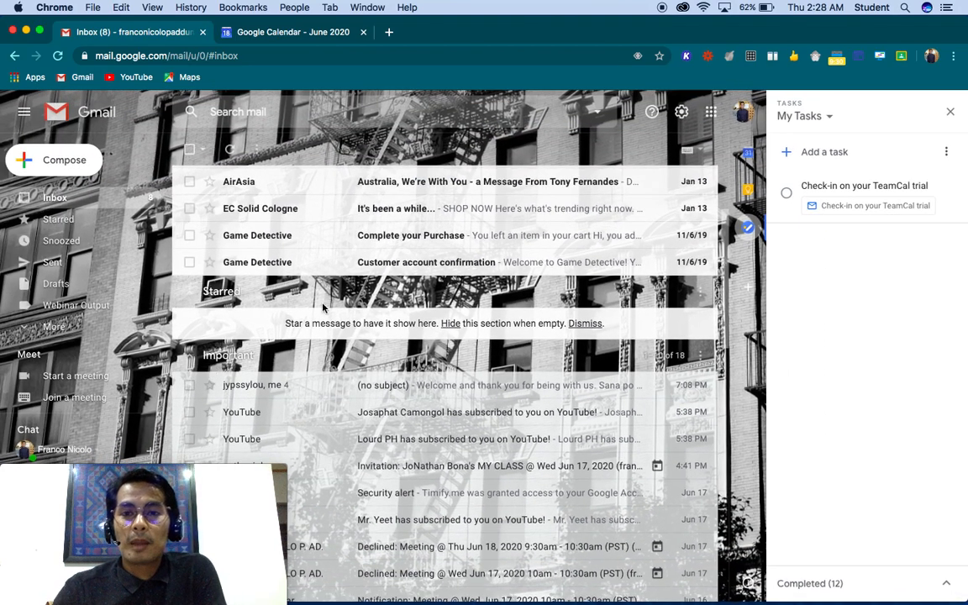
# Step: Review the inbox types in quick settings, then set the reading pane to Right of inbox and reload the mailbox
pyautogui.click(686, 118)
pyautogui.scroll(-3, 629, 418)
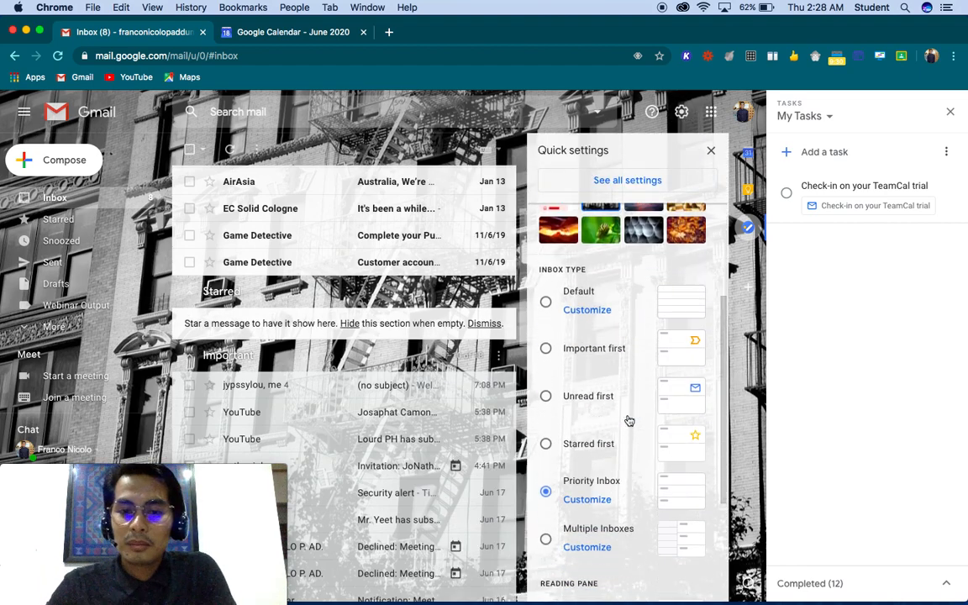
pyautogui.scroll(-3, 630, 424)
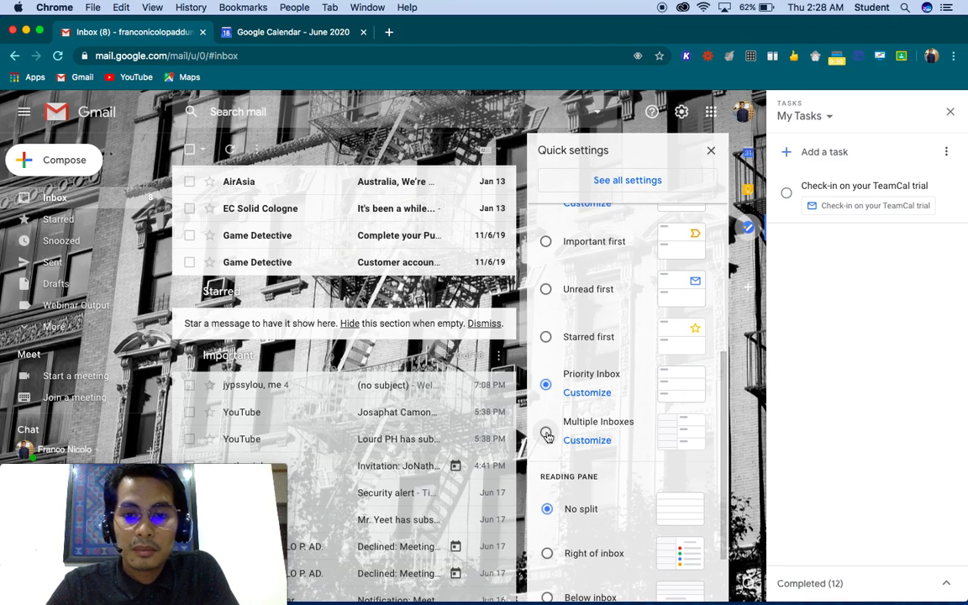
pyautogui.scroll(1, 613, 405)
pyautogui.scroll(-2, 614, 404)
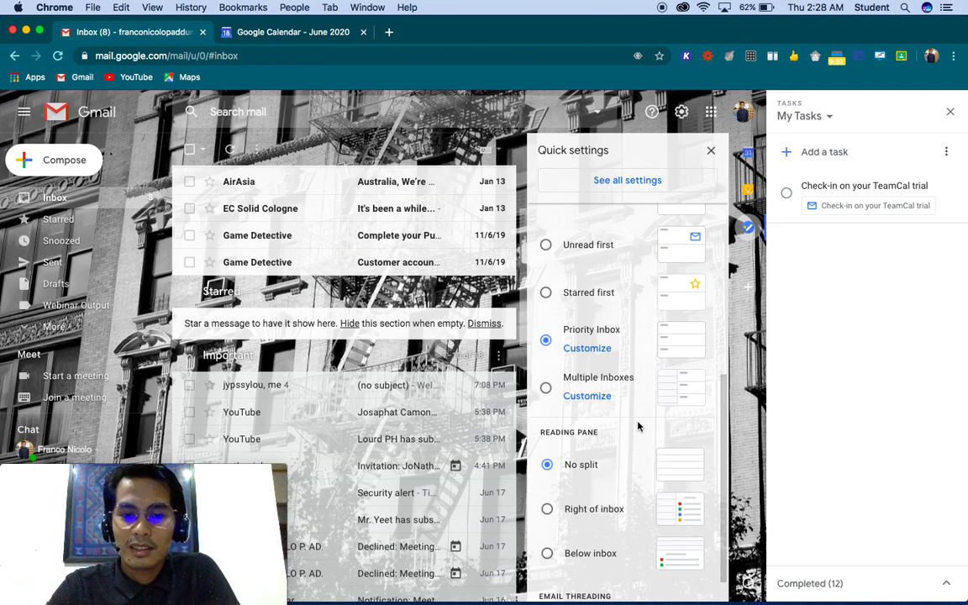
pyautogui.scroll(-1, 638, 427)
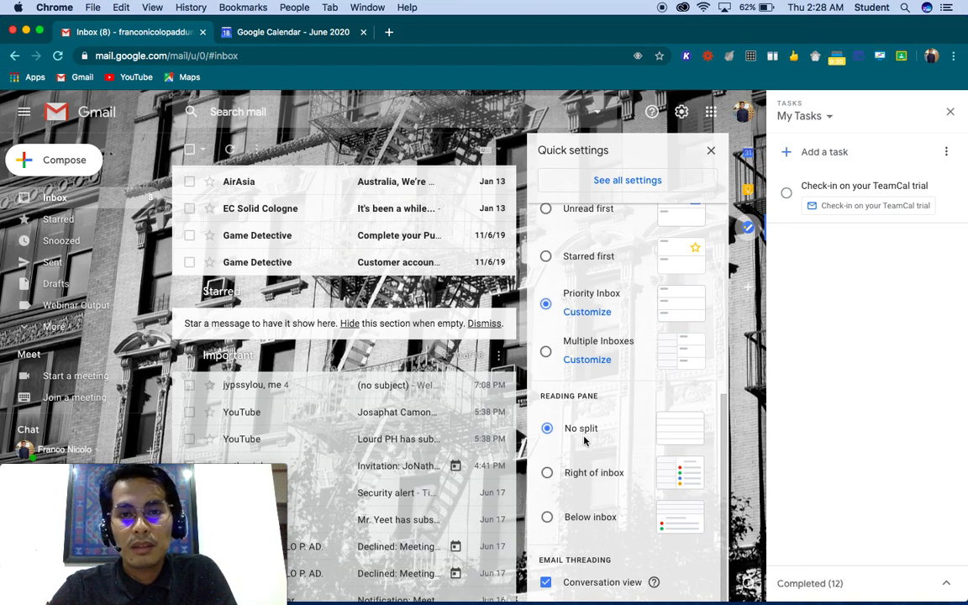
pyautogui.click(548, 474)
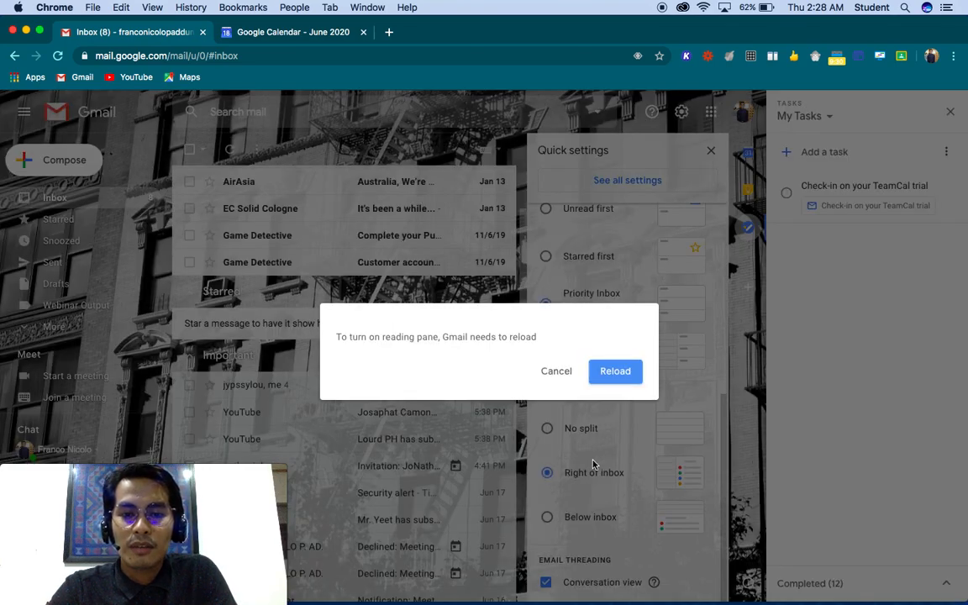
pyautogui.click(614, 378)
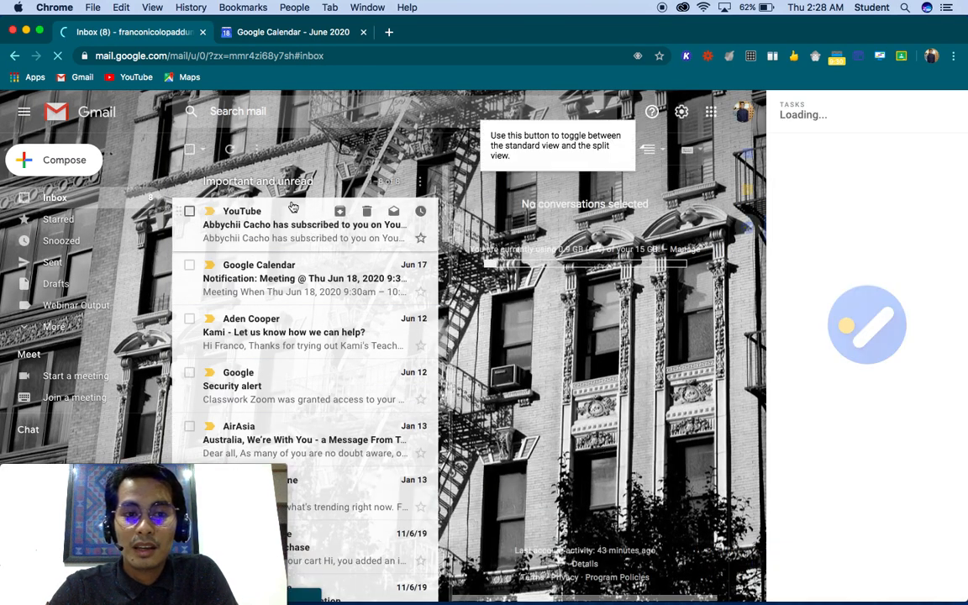
# Step: Open the YouTube subscription notification from the Important and unread section in the reading pane
pyautogui.scroll(5, 293, 207)
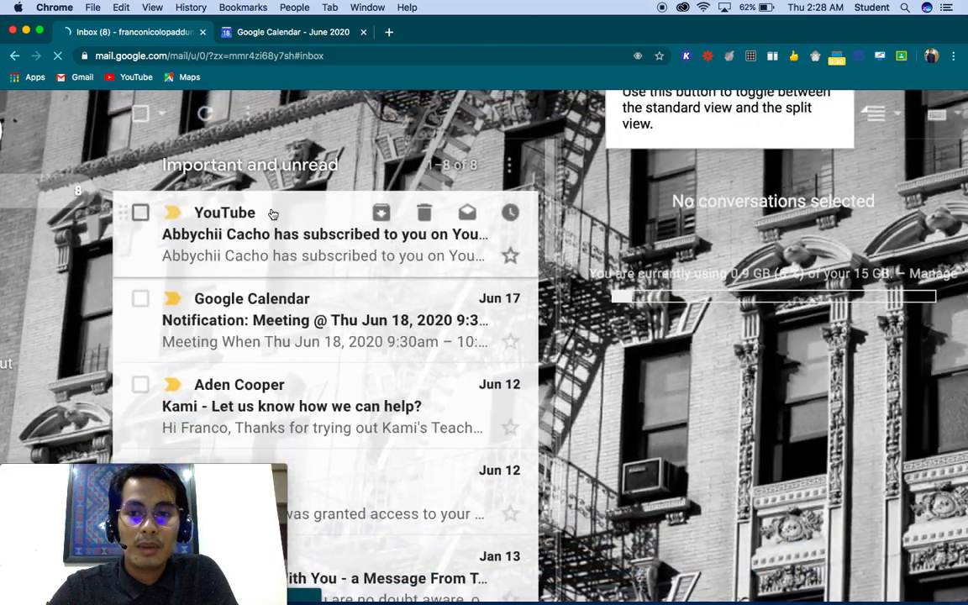
pyautogui.scroll(-5, 272, 214)
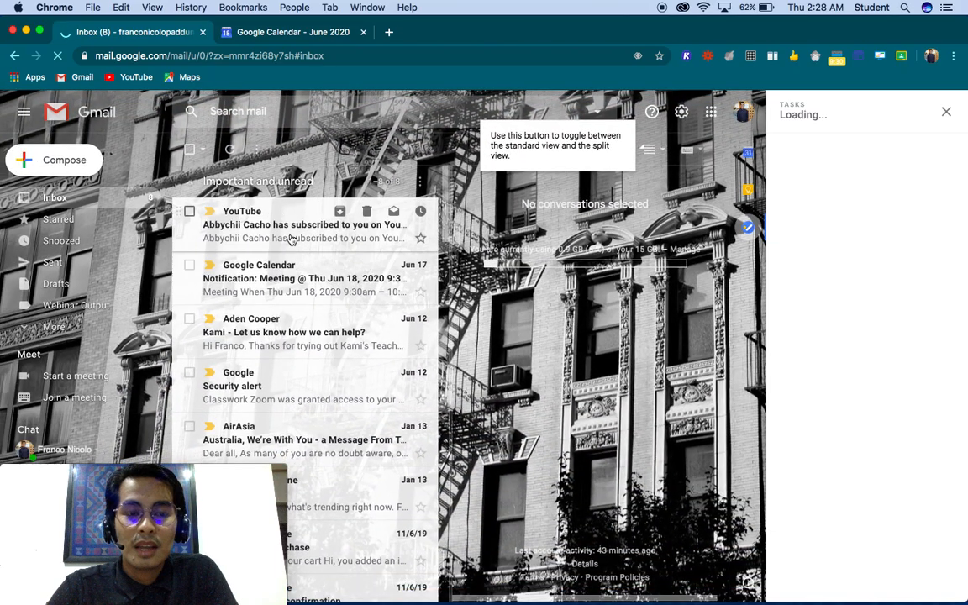
pyautogui.click(293, 239)
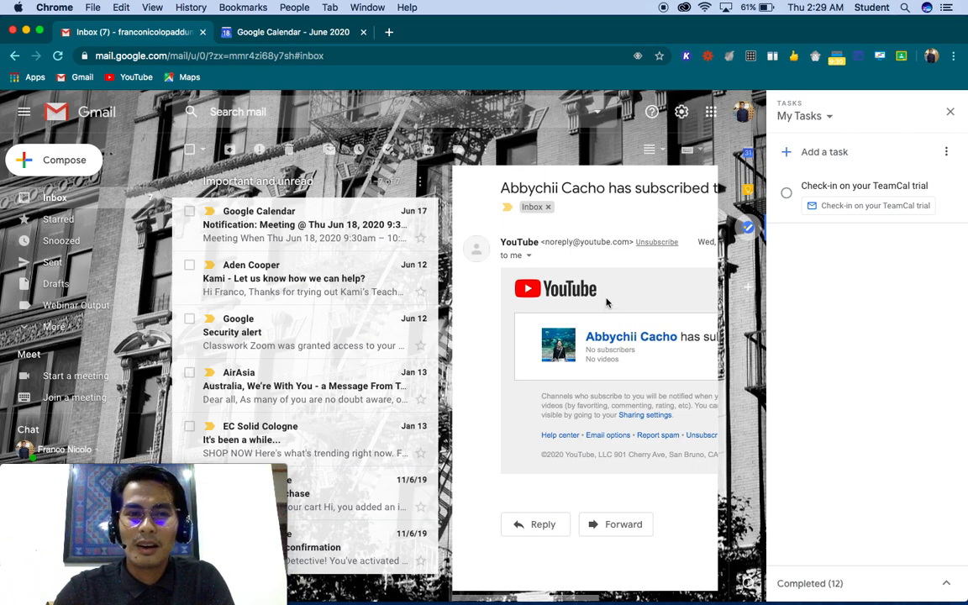
# Step: Set the reading pane back to No split and close the quick settings
pyautogui.click(681, 115)
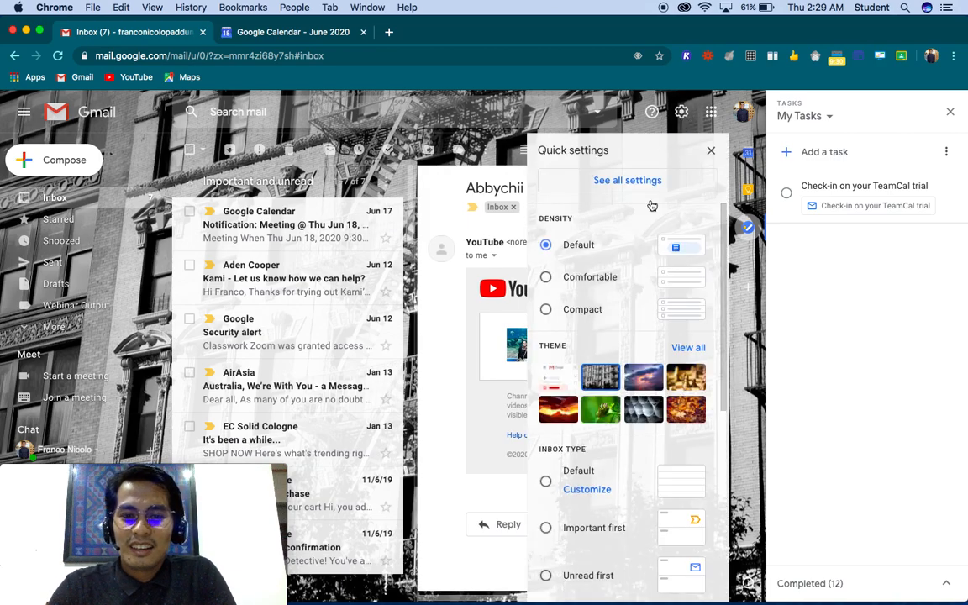
pyautogui.scroll(-5, 559, 504)
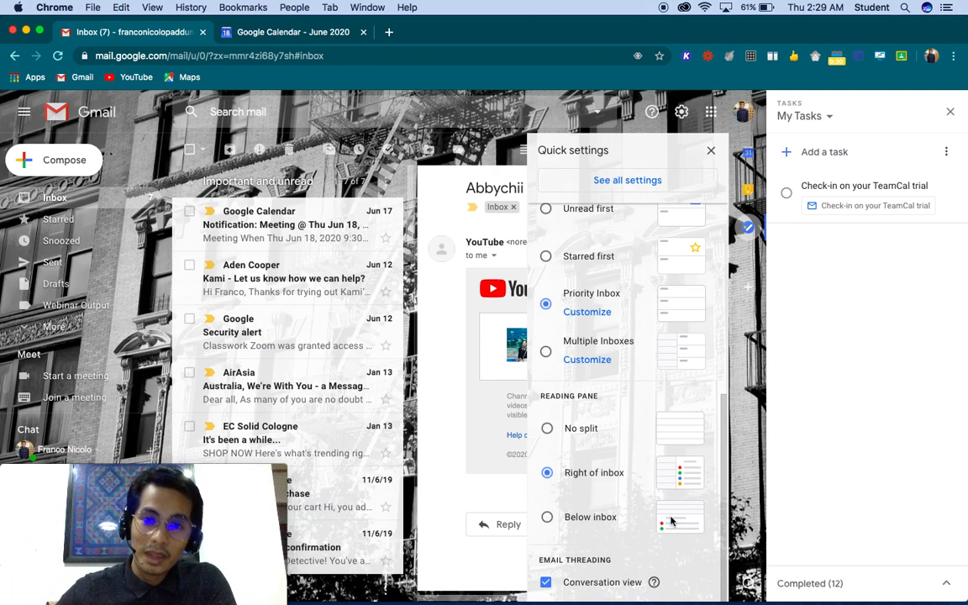
pyautogui.click(547, 430)
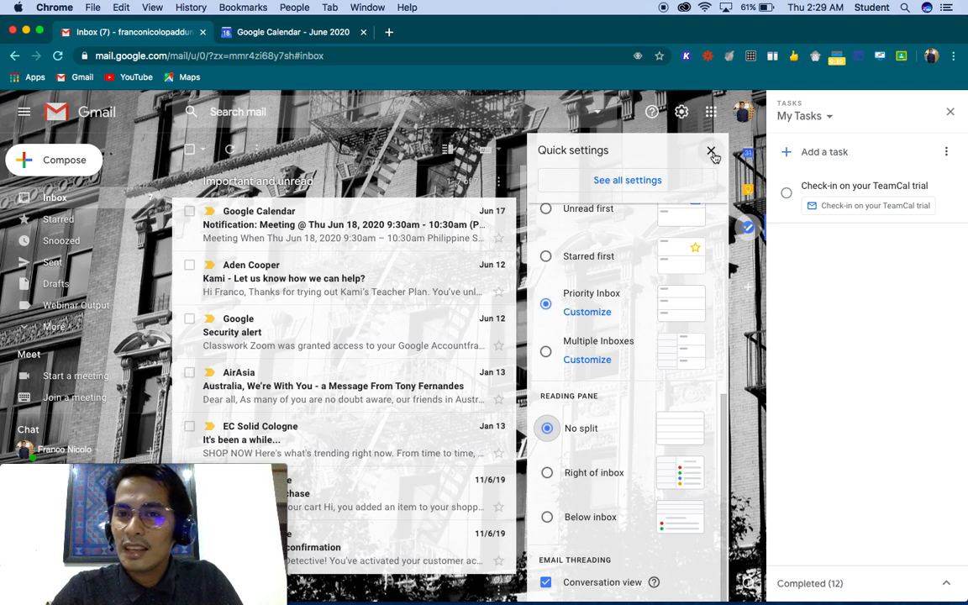
pyautogui.scroll(10, 653, 307)
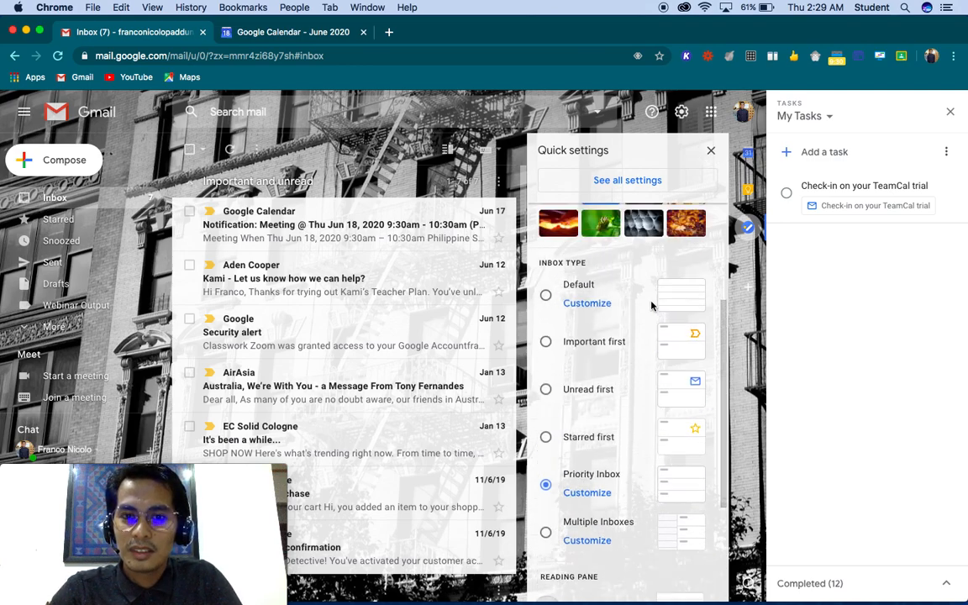
pyautogui.click(709, 151)
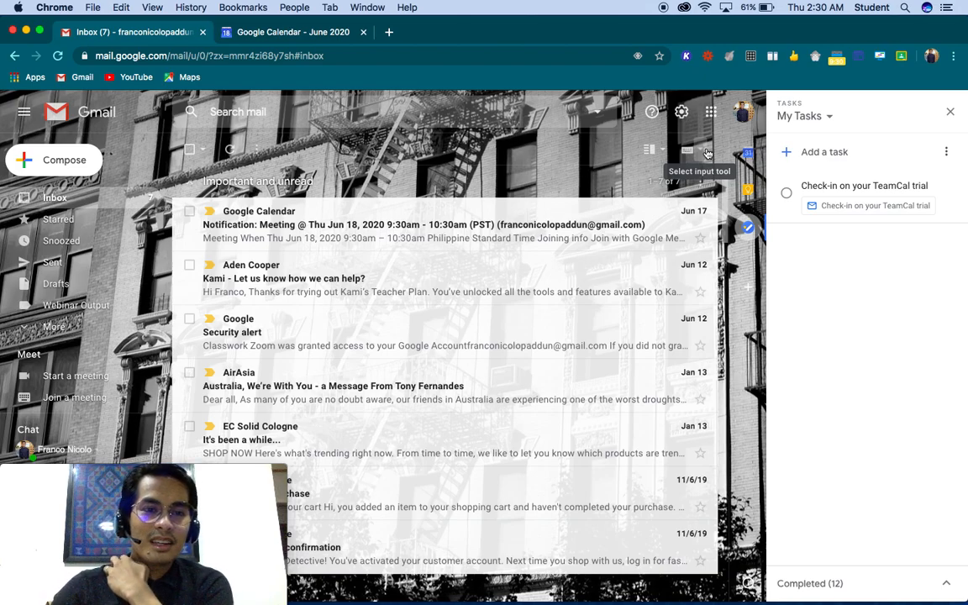
# Step: Expand the full list of mailbox folders and open the label management settings
pyautogui.scroll(-5, 540, 284)
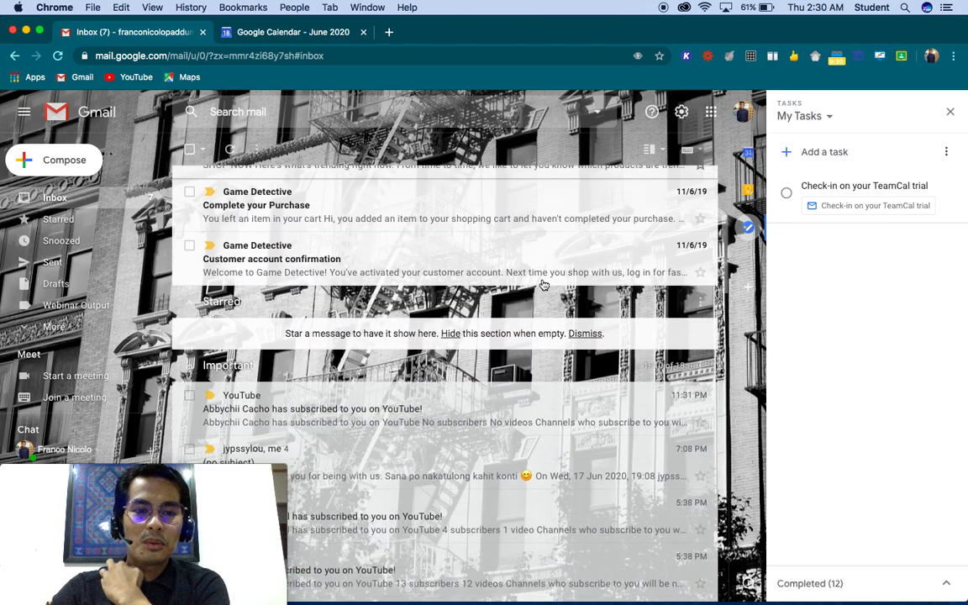
pyautogui.scroll(1, 544, 285)
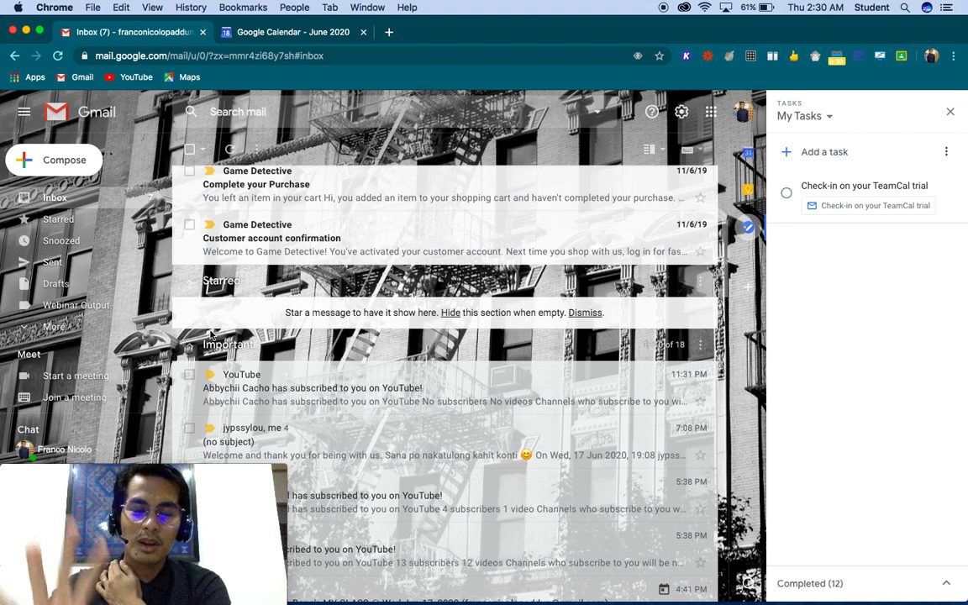
pyautogui.click(30, 330)
pyautogui.scroll(-2, 83, 321)
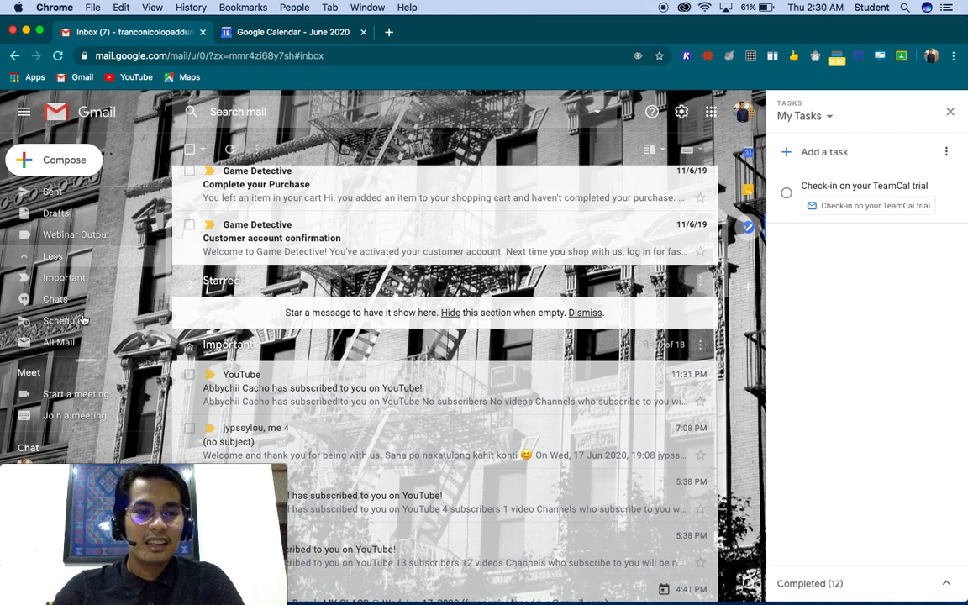
pyautogui.scroll(-2, 83, 320)
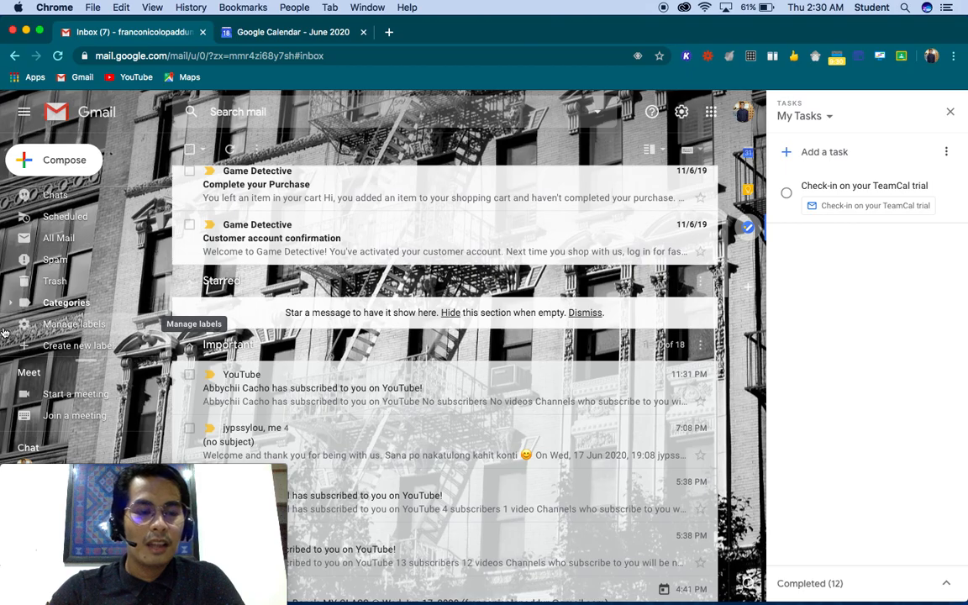
pyautogui.scroll(3, 4, 333)
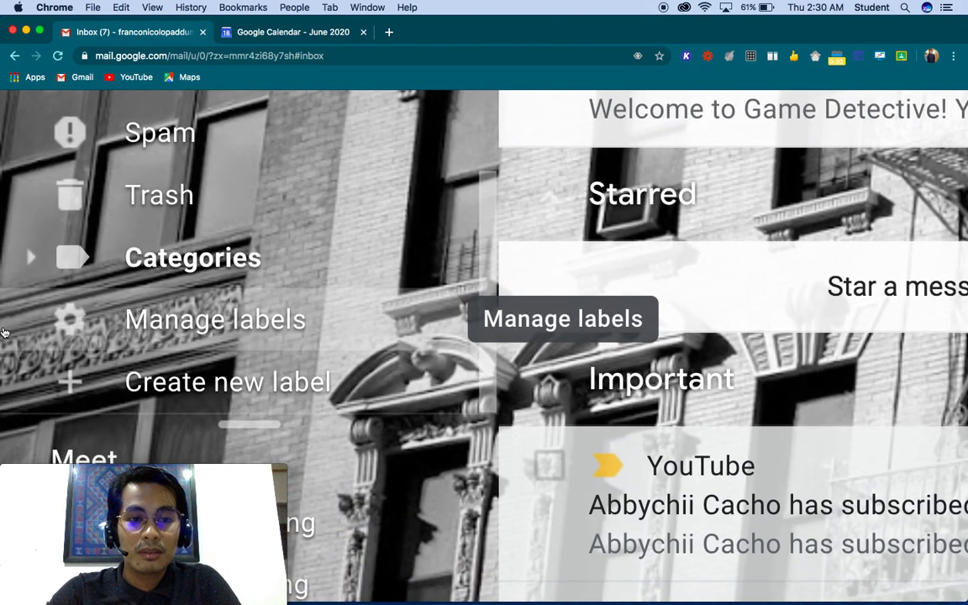
pyautogui.click(221, 324)
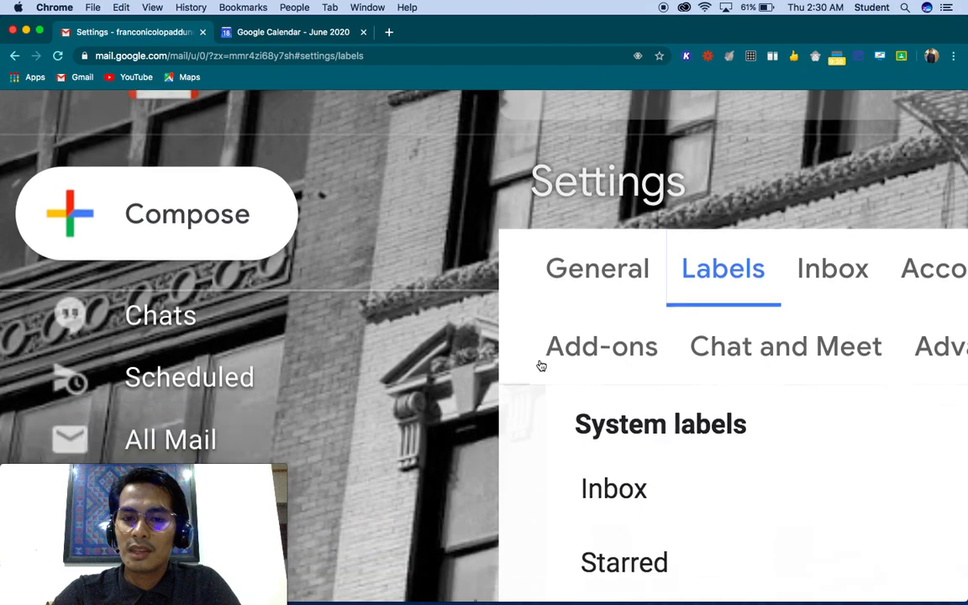
# Step: Examine the show and hide options of the system labels and categories in the label settings
pyautogui.scroll(-3, 540, 365)
pyautogui.scroll(-5, 540, 364)
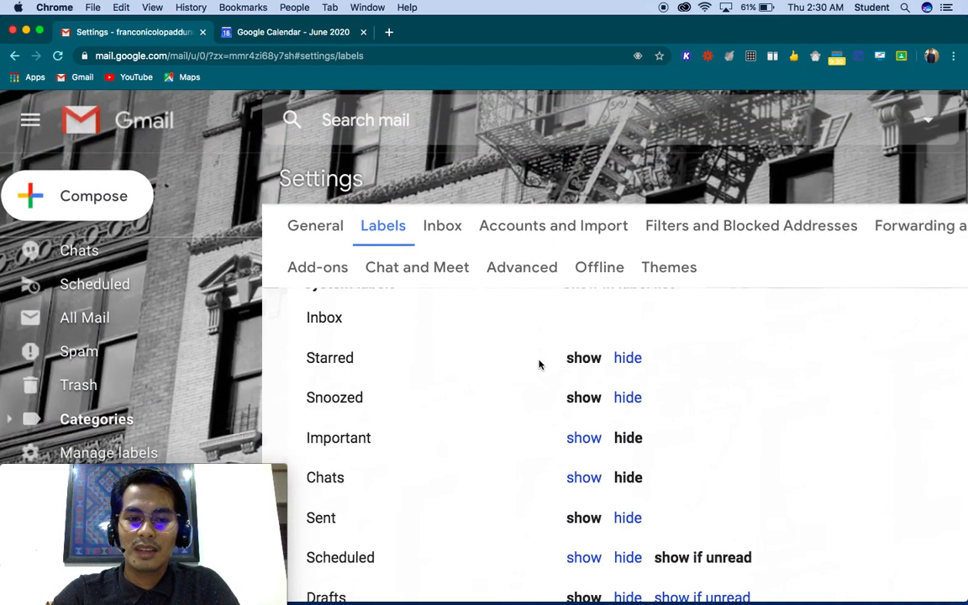
pyautogui.scroll(-5, 541, 365)
pyautogui.scroll(-4, 540, 364)
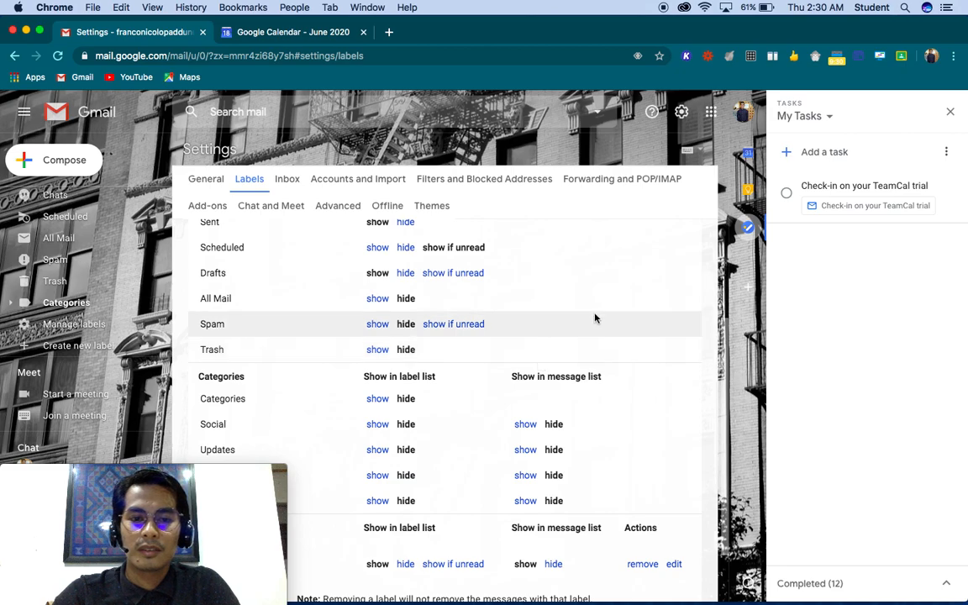
pyautogui.scroll(3, 594, 318)
pyautogui.hscroll(-5, 127, 384)
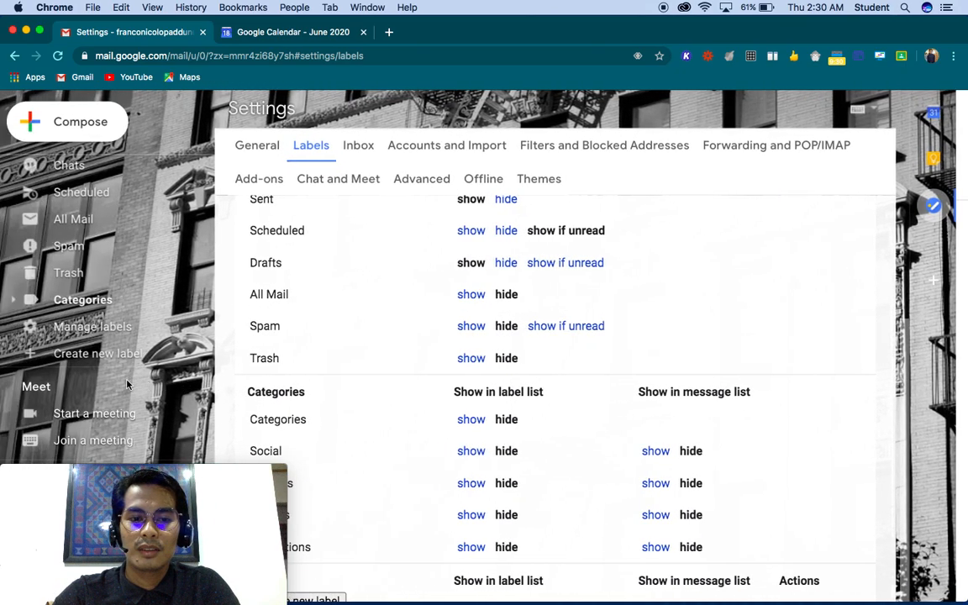
pyautogui.scroll(2, 127, 384)
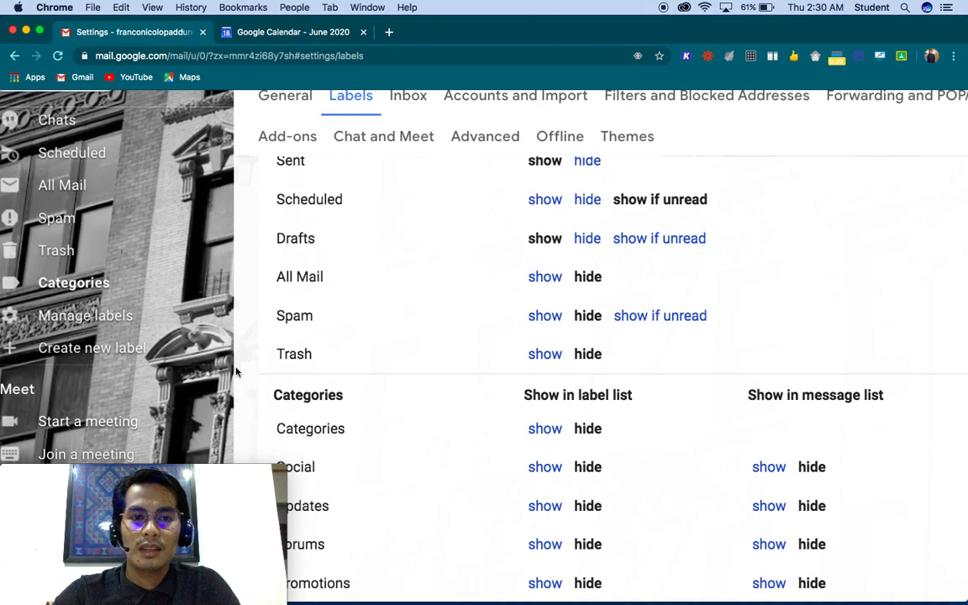
pyautogui.scroll(3, 237, 371)
pyautogui.scroll(-3, 237, 372)
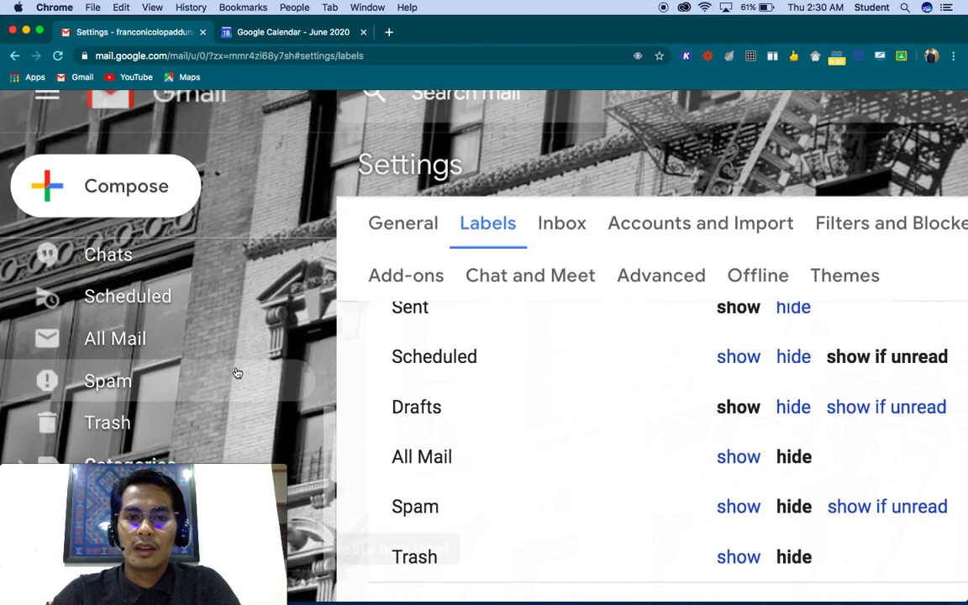
pyautogui.scroll(2, 237, 372)
pyautogui.scroll(-1, 237, 372)
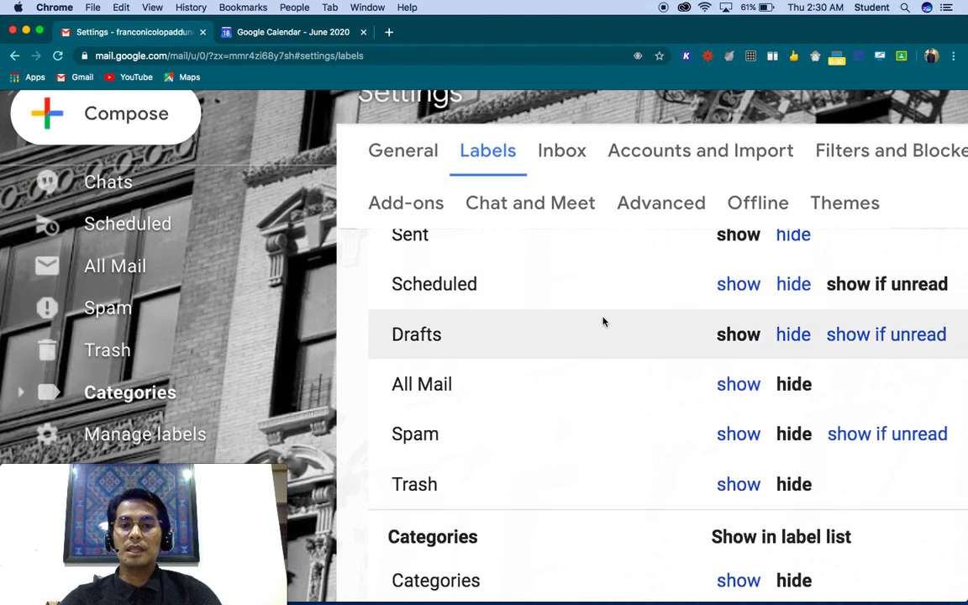
pyautogui.scroll(3, 603, 321)
pyautogui.scroll(-3, 603, 321)
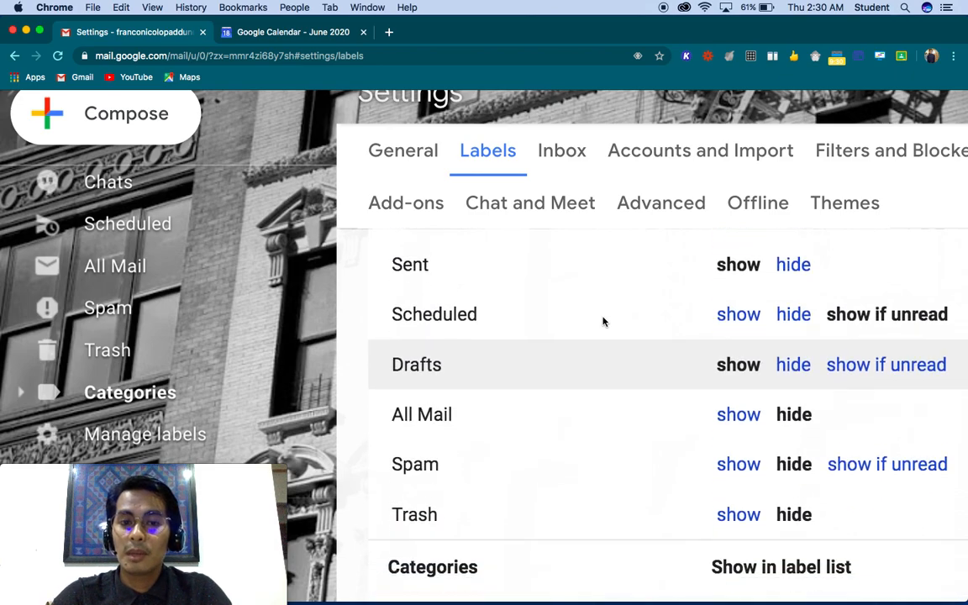
# Step: Create a new label named Work without nesting it under another label
pyautogui.scroll(-3, 602, 321)
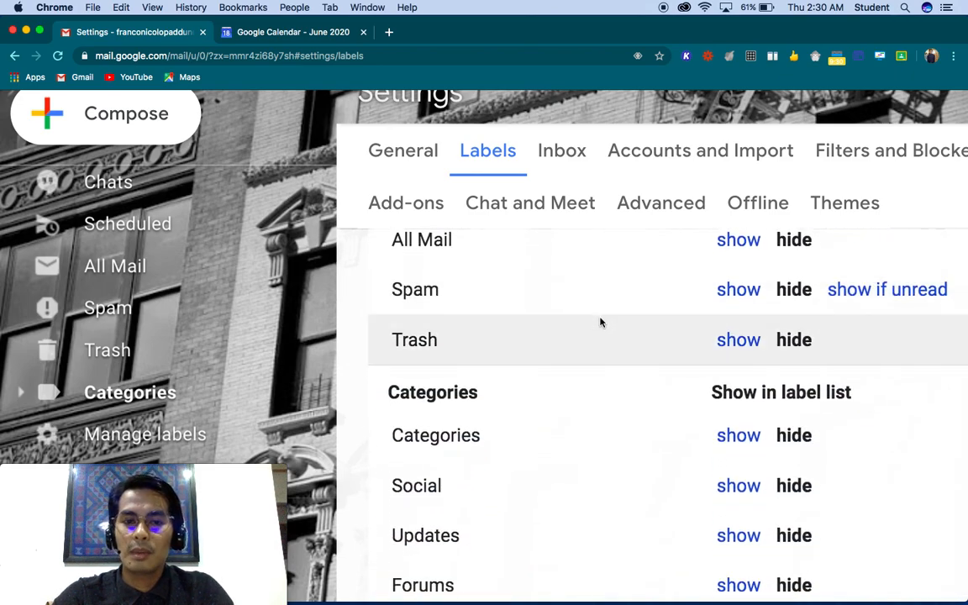
pyautogui.scroll(-7, 353, 340)
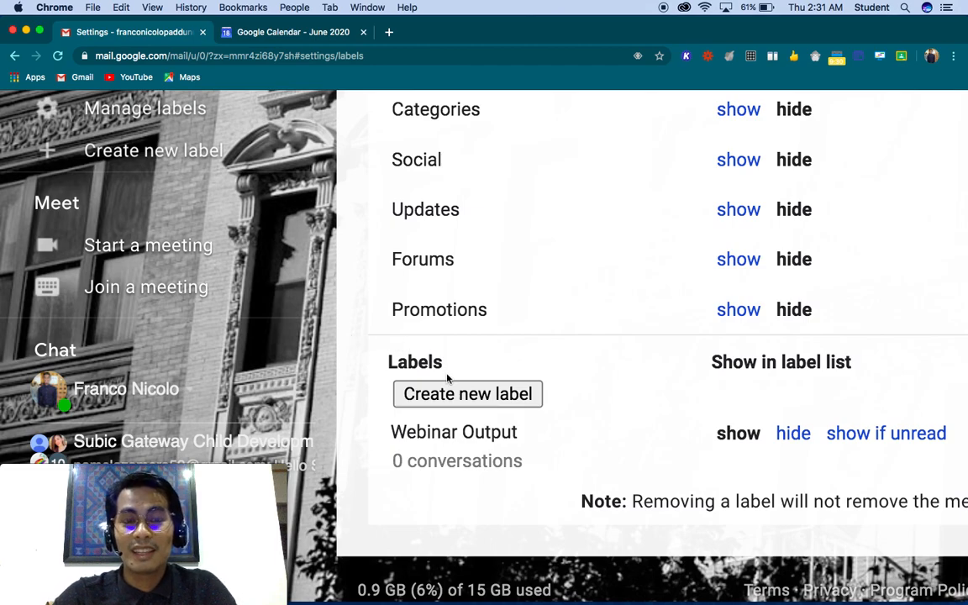
pyautogui.click(498, 393)
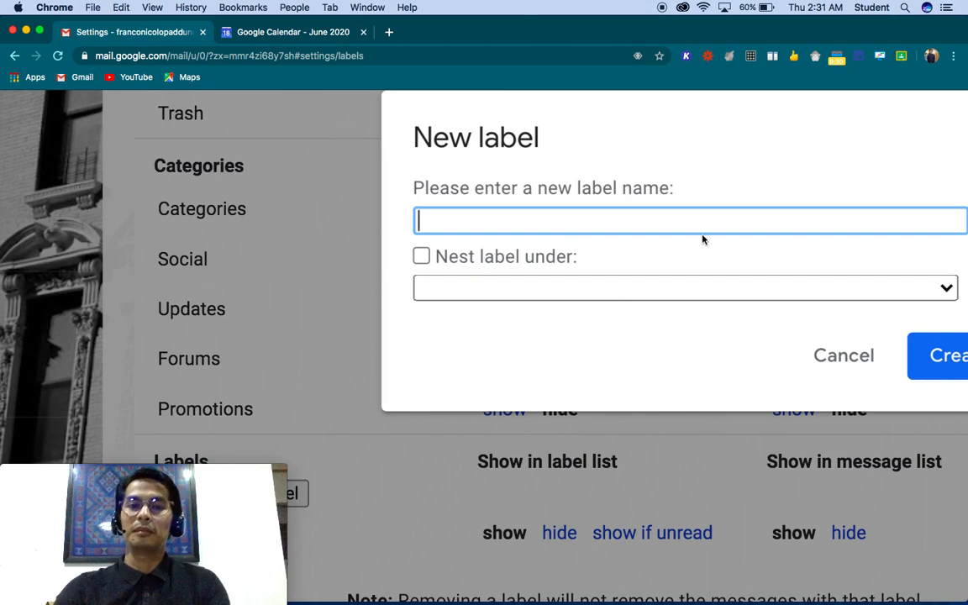
pyautogui.scroll(2, 743, 172)
pyautogui.hscroll(1, 743, 172)
pyautogui.hscroll(1, 743, 172)
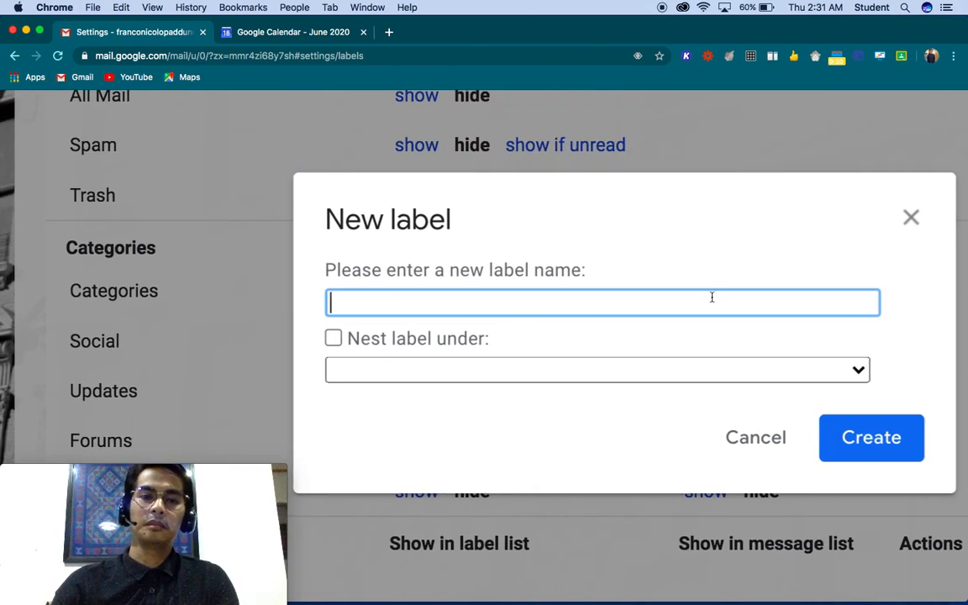
pyautogui.write('Work')
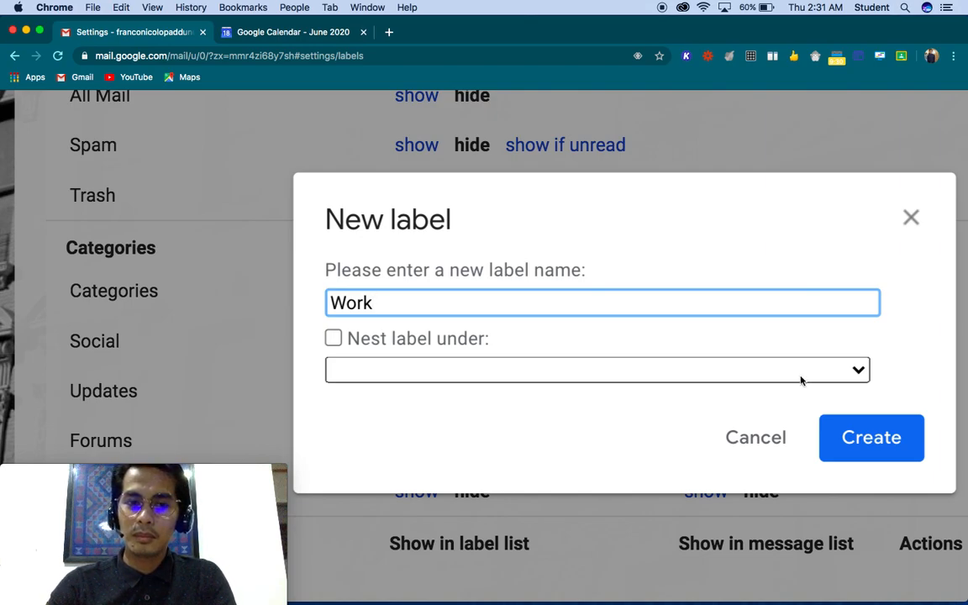
pyautogui.click(851, 443)
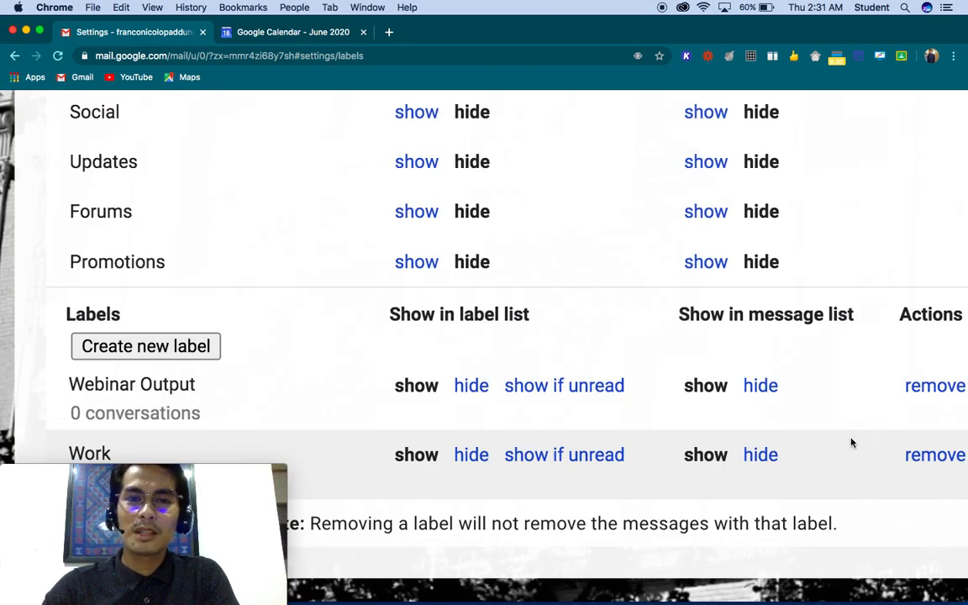
# Step: Leave the label settings and return to the inbox
pyautogui.press('super+minus')
pyautogui.press('super+minus')
pyautogui.press('super+minus')
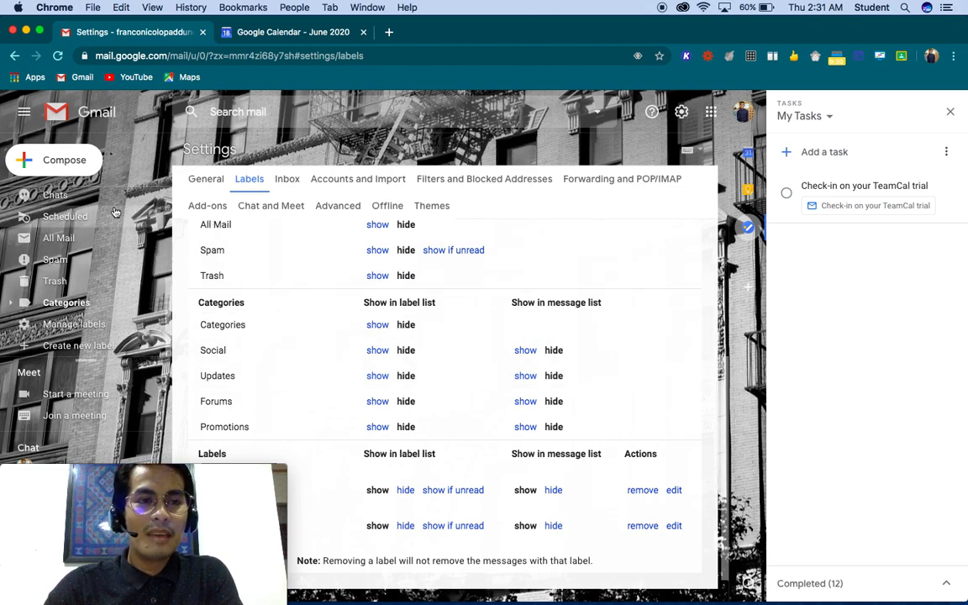
pyautogui.scroll(5, 109, 210)
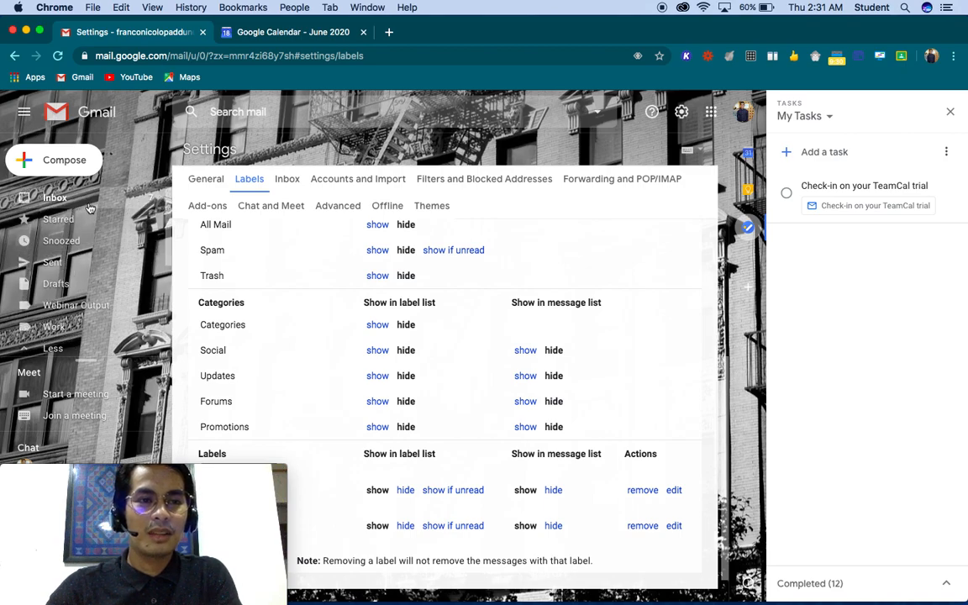
pyautogui.click(90, 208)
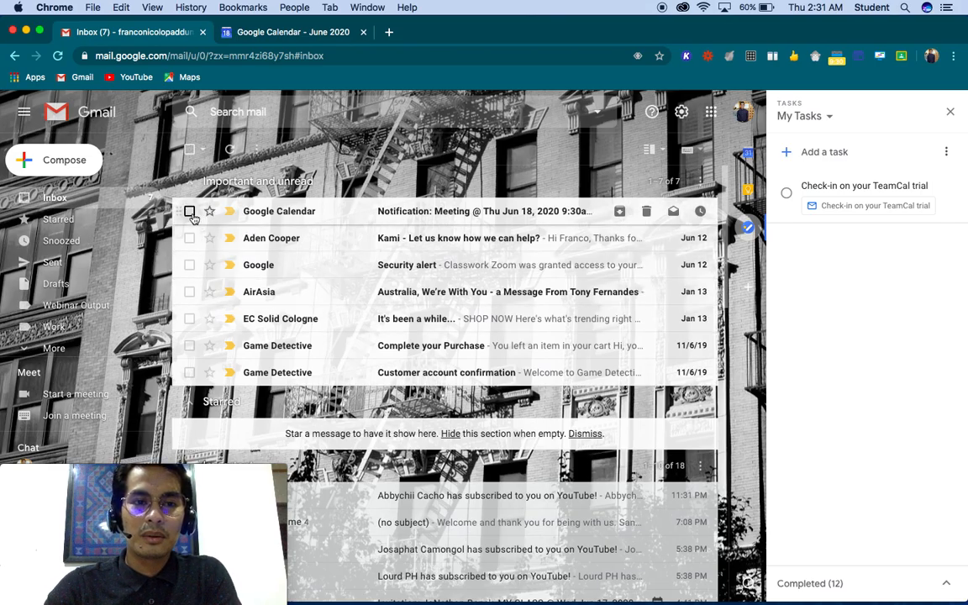
# Step: Select the four YouTube subscription notifications in the Important section of the inbox
pyautogui.scroll(-5, 217, 324)
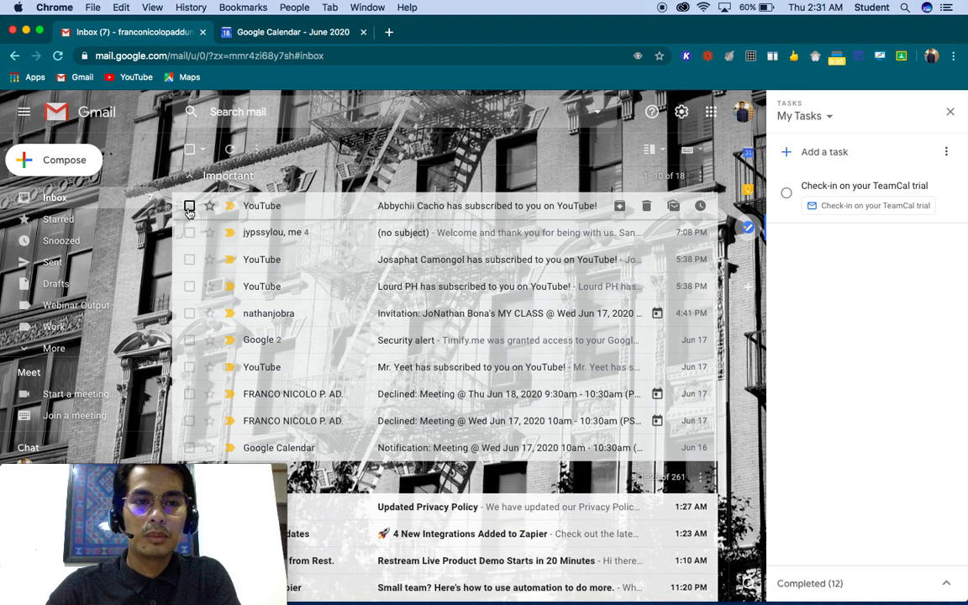
pyautogui.click(189, 211)
pyautogui.click(190, 259)
pyautogui.click(189, 285)
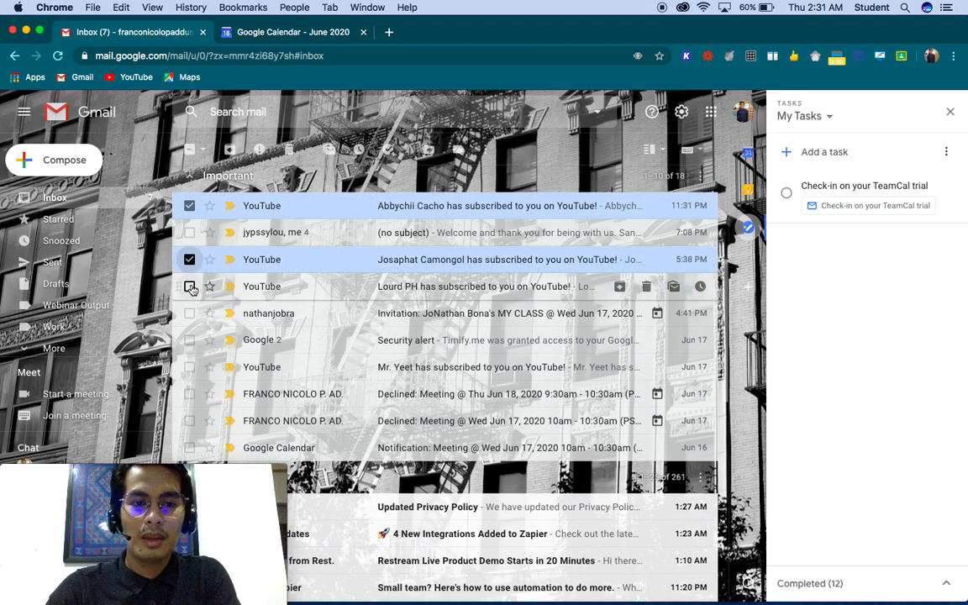
pyautogui.click(189, 367)
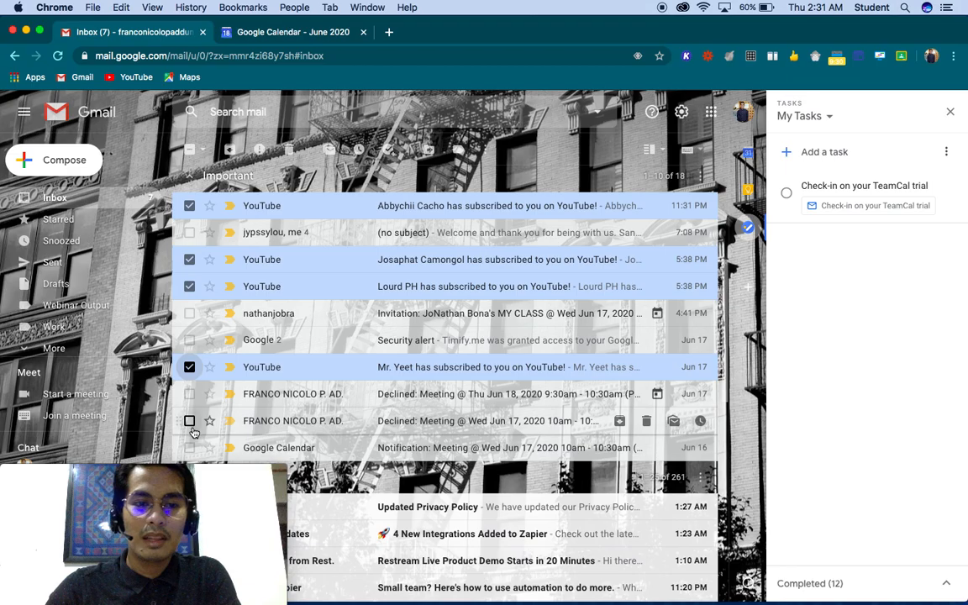
pyautogui.scroll(-1, 192, 403)
pyautogui.scroll(-10, 194, 432)
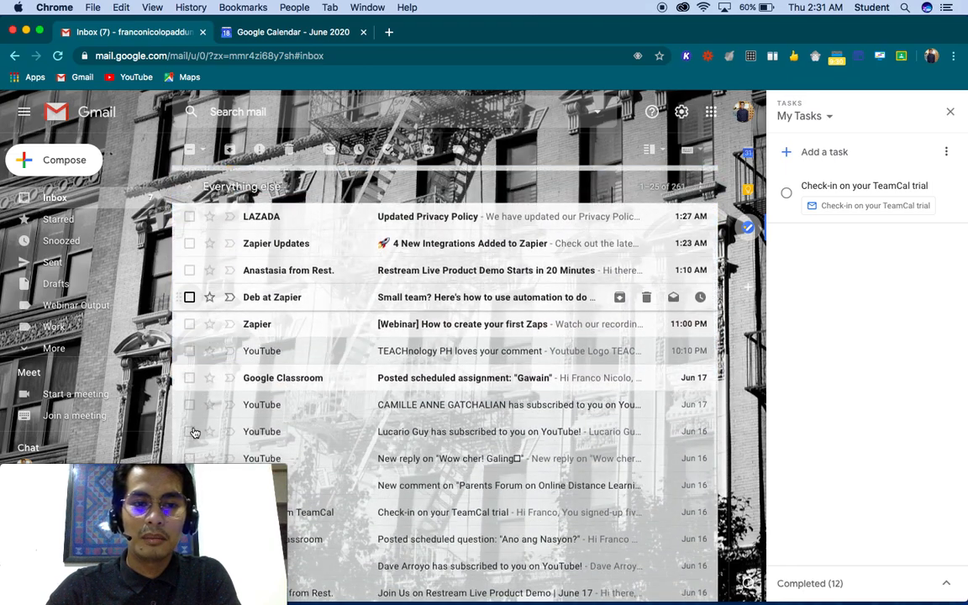
pyautogui.click(189, 342)
# Step: Apply the Work label to the selected YouTube messages
pyautogui.scroll(13, 211, 332)
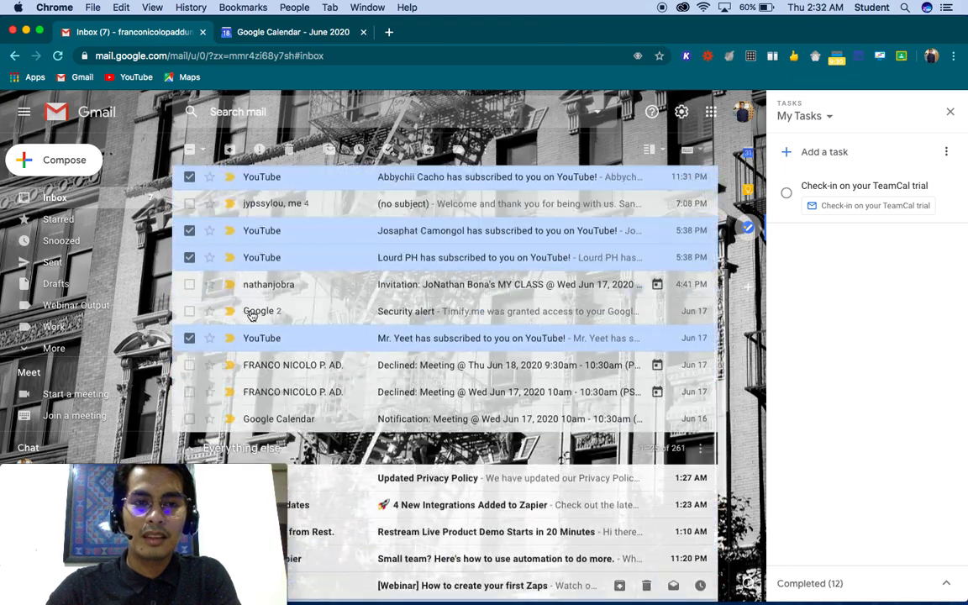
pyautogui.scroll(4, 250, 314)
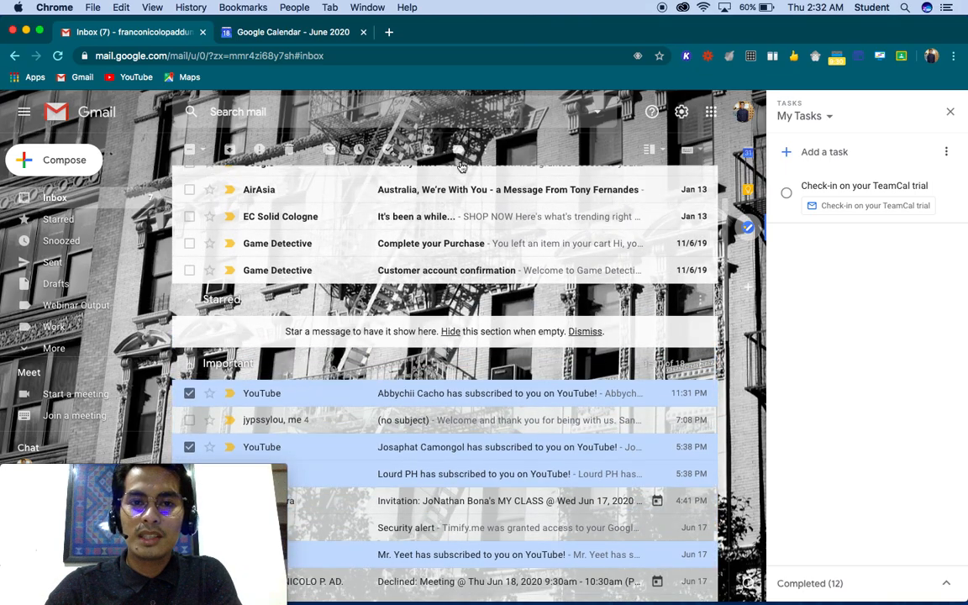
pyautogui.scroll(5, 492, 220)
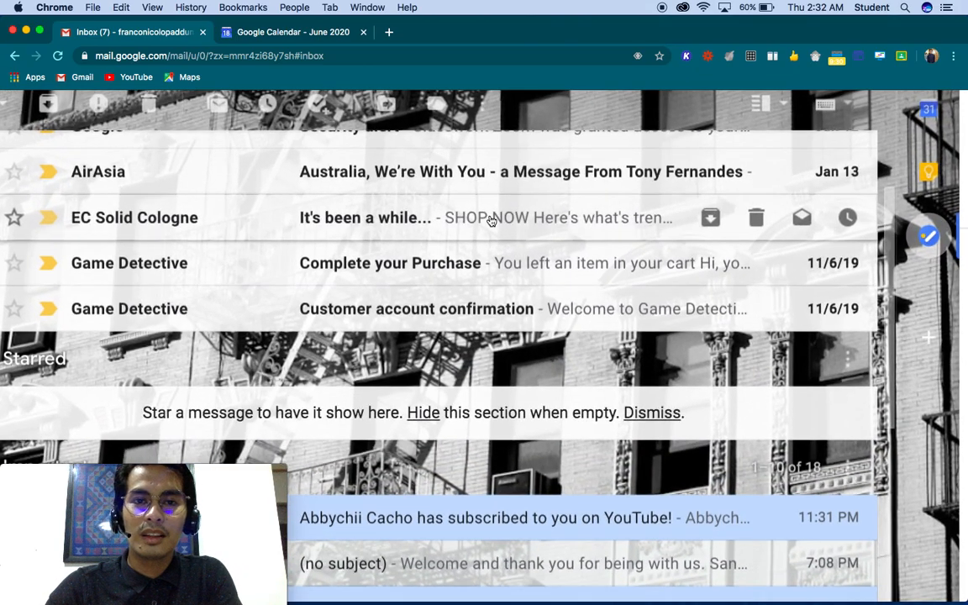
pyautogui.scroll(6, 492, 220)
pyautogui.scroll(2, 492, 220)
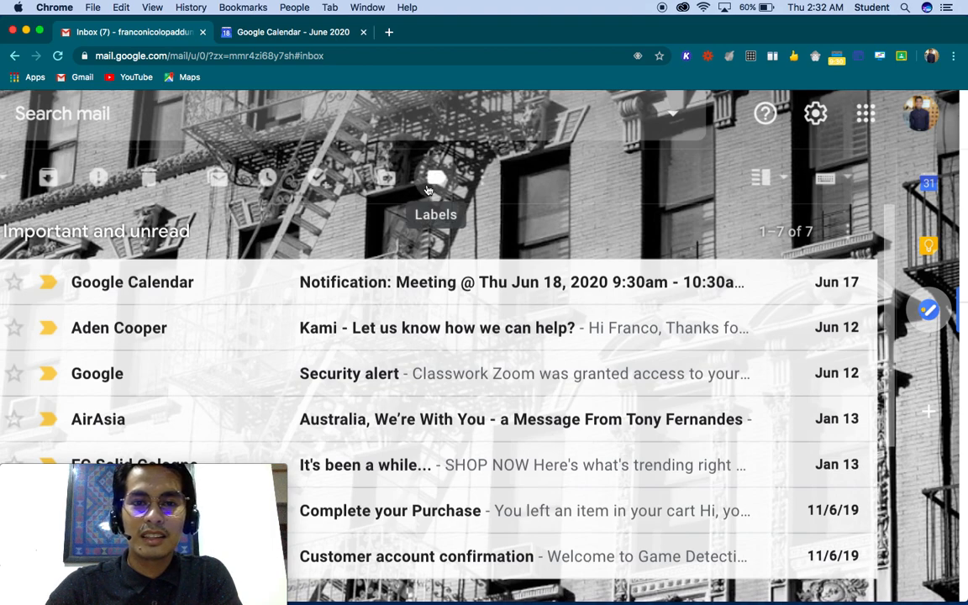
pyautogui.click(434, 178)
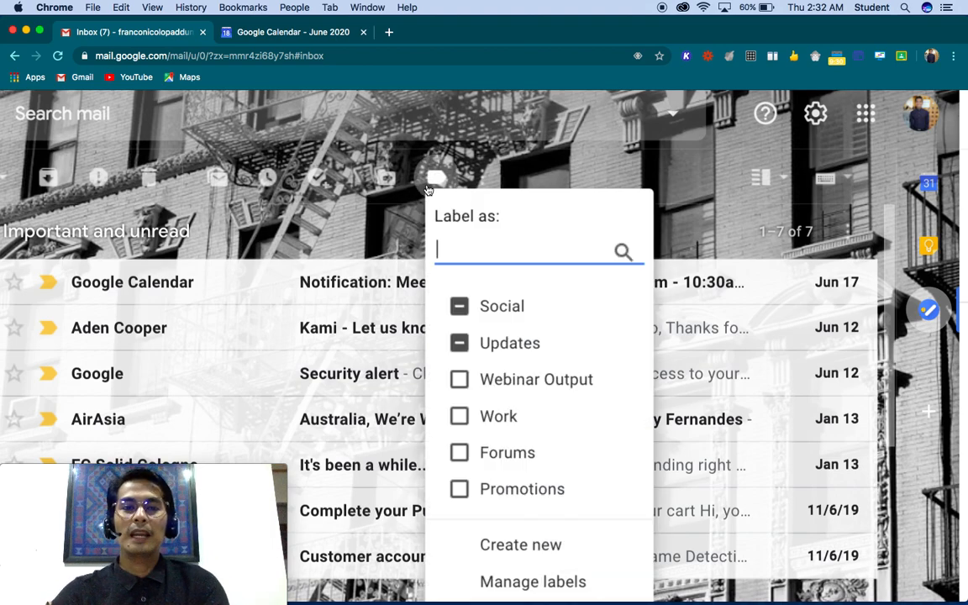
pyautogui.scroll(-3, 507, 404)
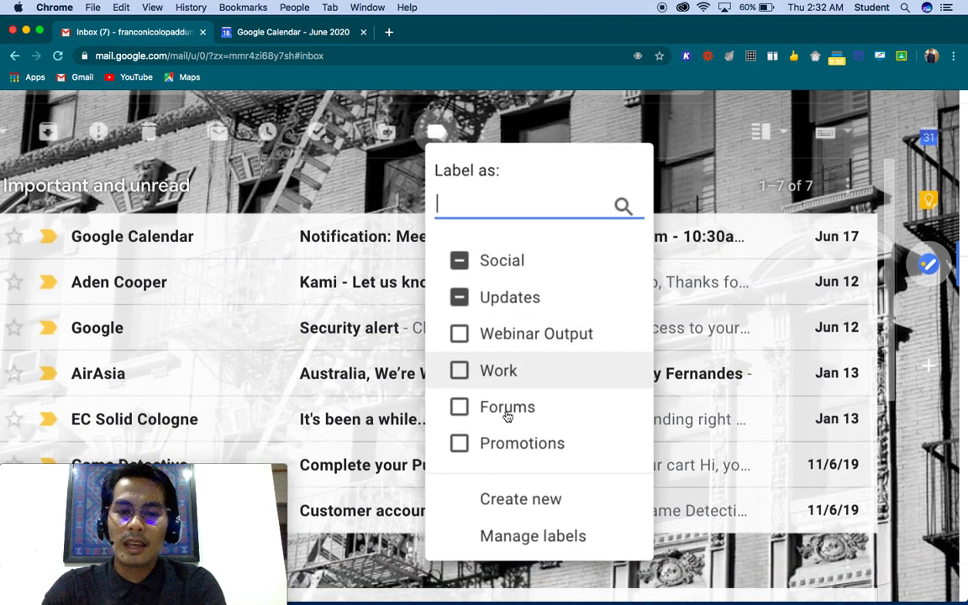
pyautogui.scroll(-1, 501, 328)
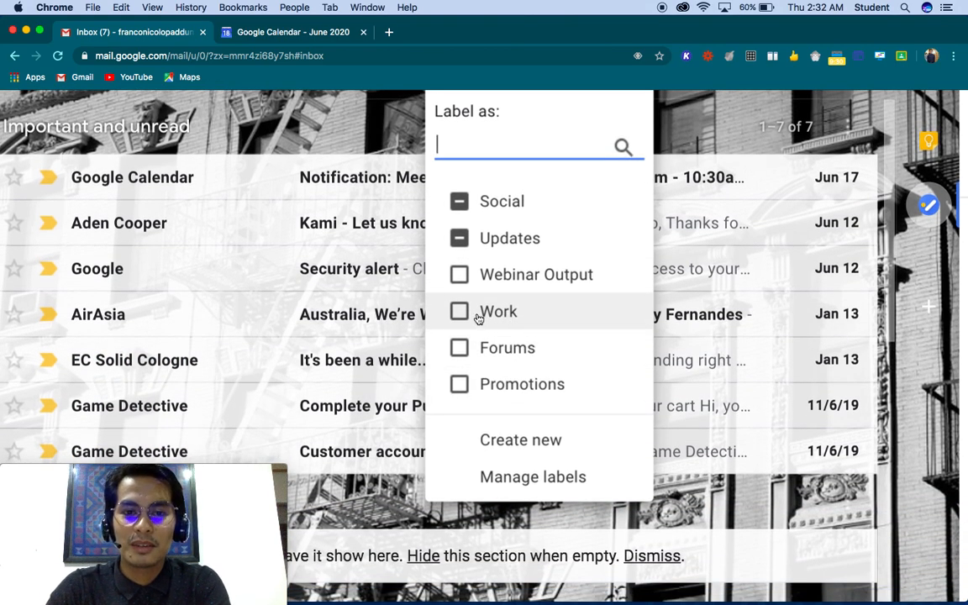
pyautogui.click(476, 315)
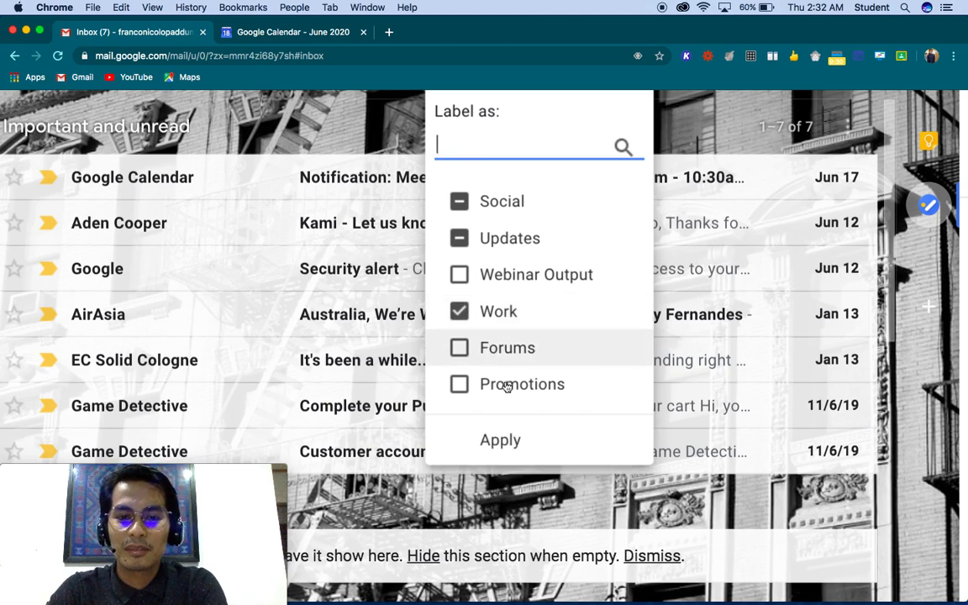
pyautogui.click(500, 441)
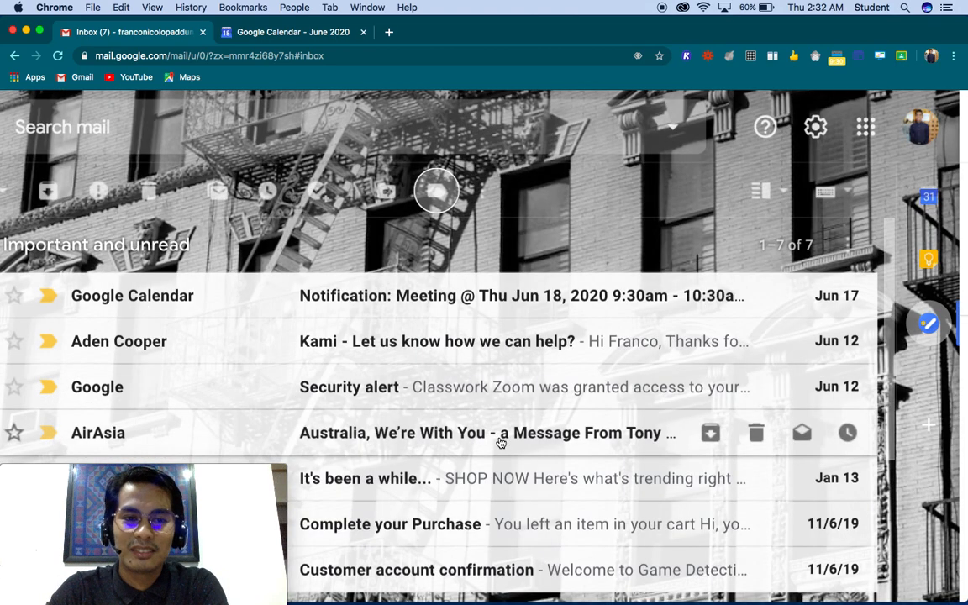
# Step: Examine how the Work label is shown on the YouTube messages in the Important section
pyautogui.hscroll(-3, 223, 360)
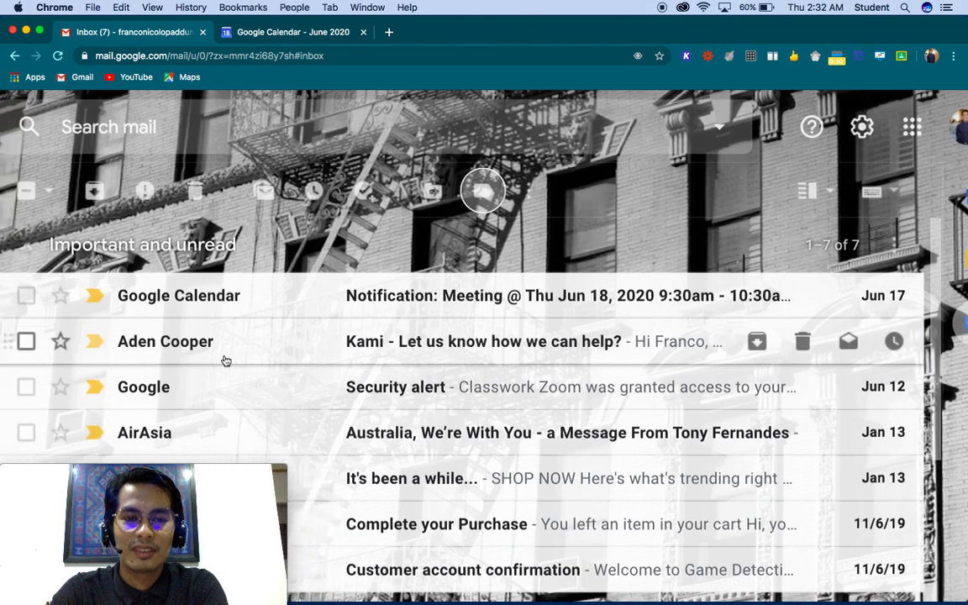
pyautogui.scroll(-3, 227, 360)
pyautogui.scroll(-3, 227, 361)
pyautogui.keyDown('ctrl'); pyautogui.scroll(-3, 244, 365); pyautogui.keyUp('ctrl')
pyautogui.keyDown('ctrl'); pyautogui.scroll(-2, 277, 380); pyautogui.keyUp('ctrl')
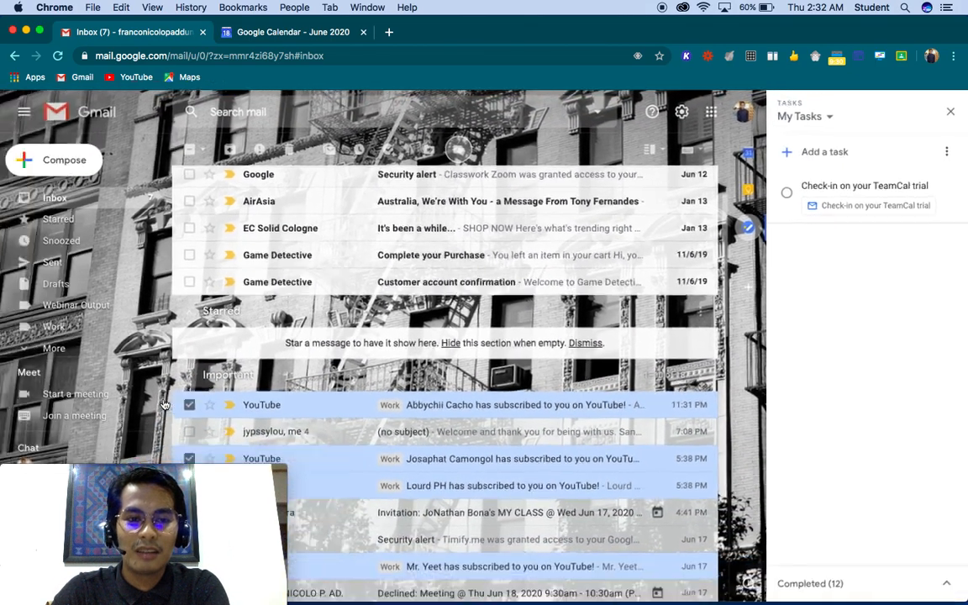
pyautogui.keyDown('ctrl'); pyautogui.scroll(2, 301, 389); pyautogui.keyUp('ctrl')
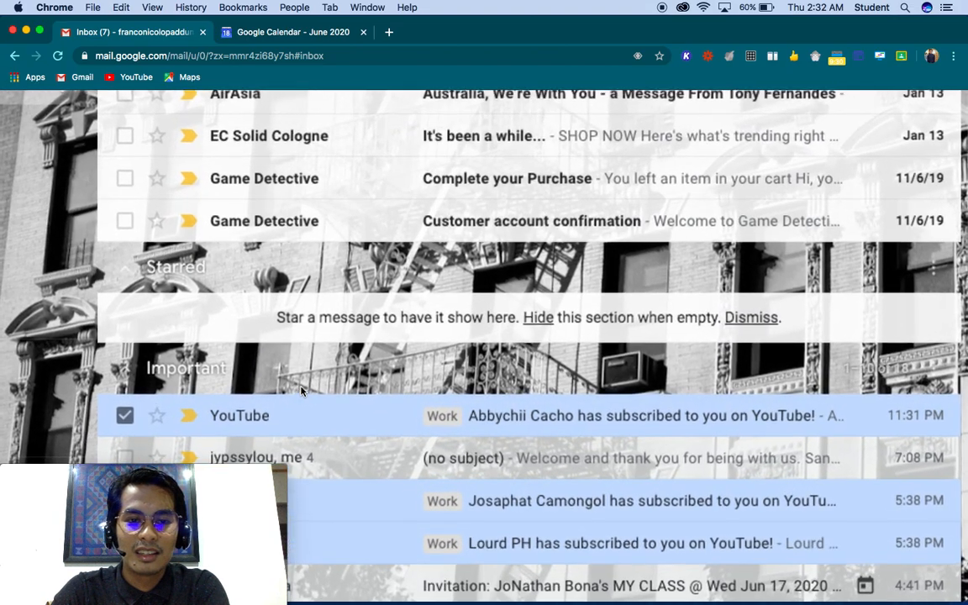
pyautogui.keyDown('ctrl'); pyautogui.scroll(1, 301, 392); pyautogui.keyUp('ctrl')
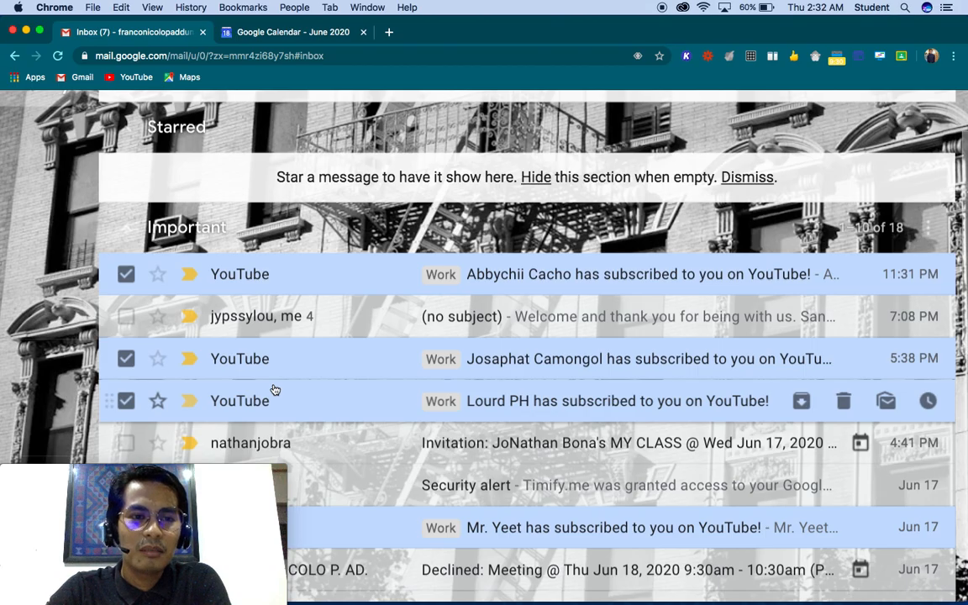
# Step: Set the color of the Work label to red, RGB (251, 76, 47)
pyautogui.press('super+0')
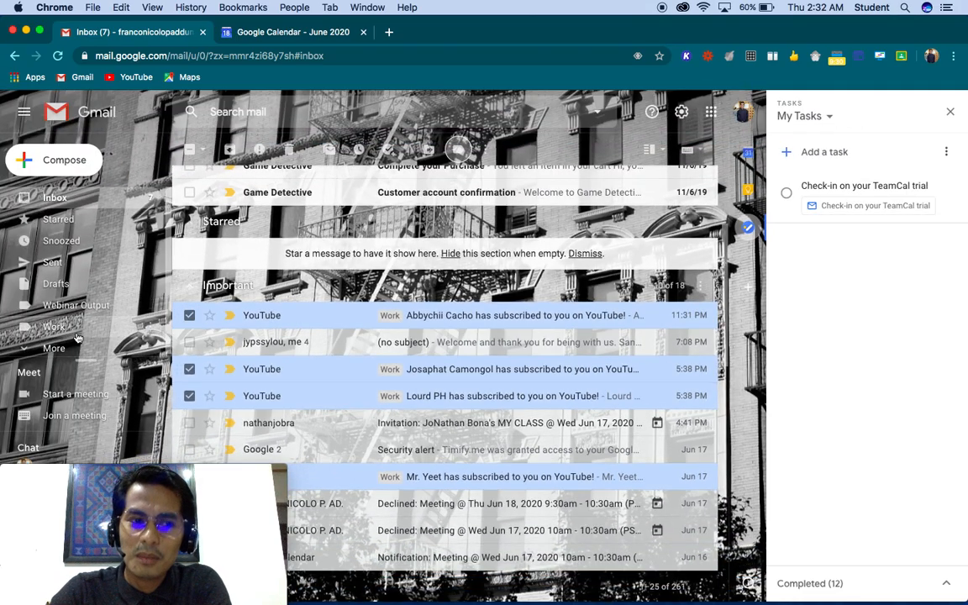
pyautogui.scroll(5, 52, 332)
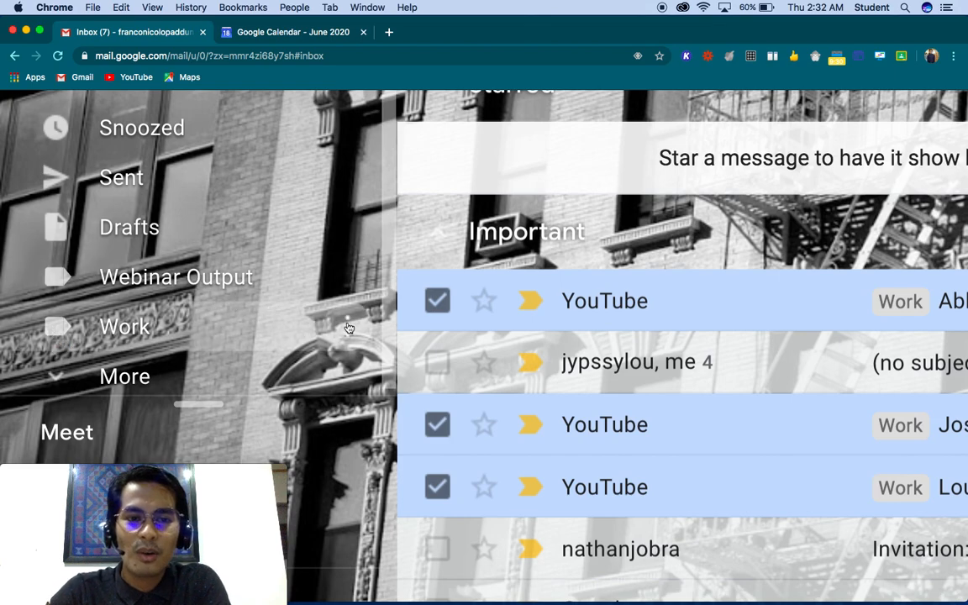
pyautogui.scroll(3, 350, 328)
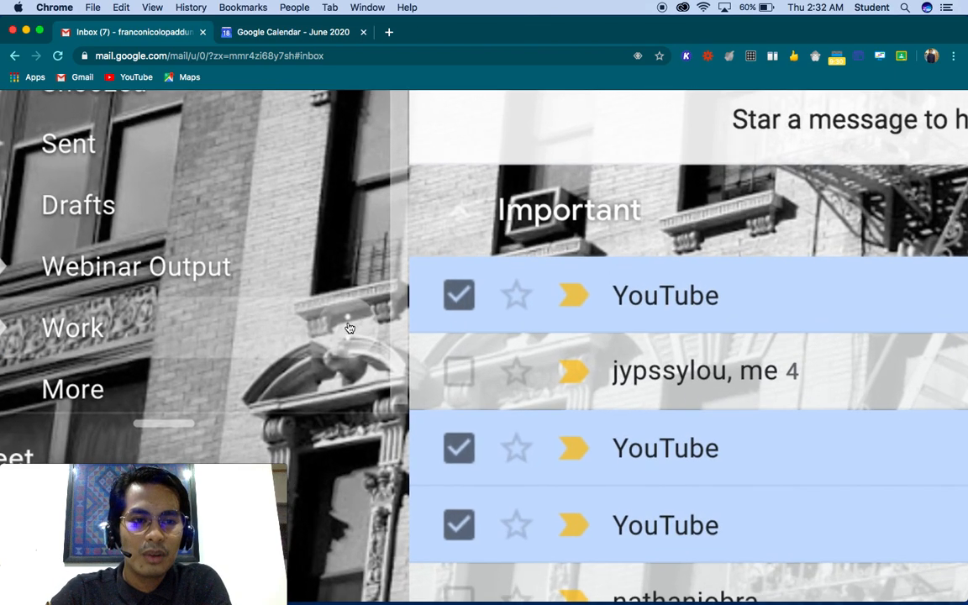
pyautogui.scroll(-4, 337, 347)
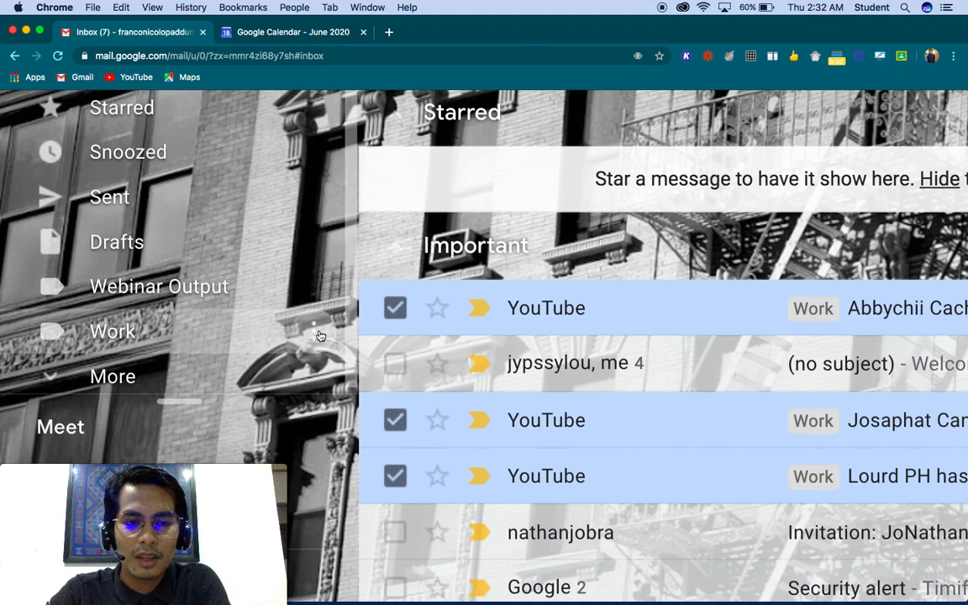
pyautogui.click(318, 333)
pyautogui.scroll(2, 369, 325)
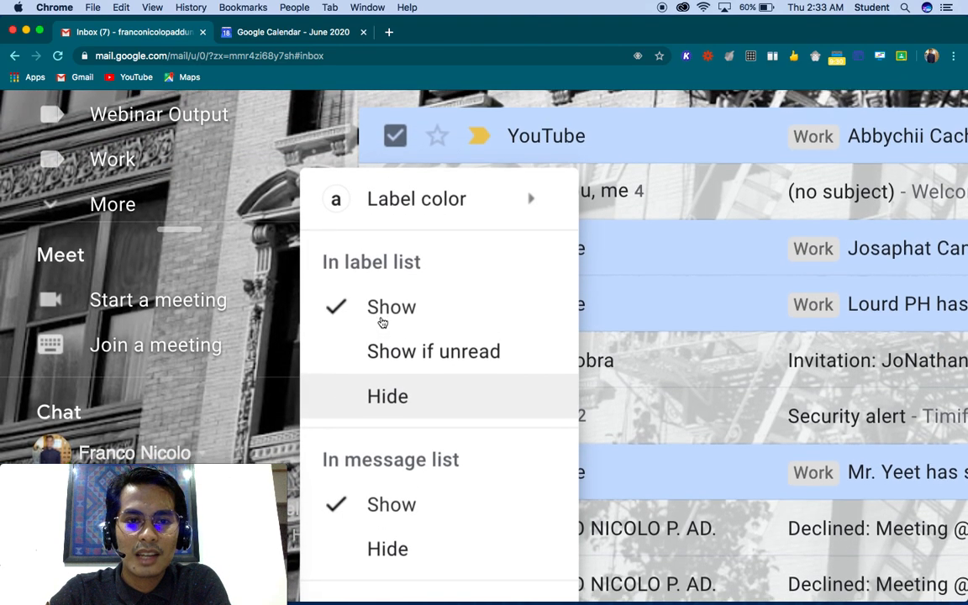
pyautogui.moveTo(512, 188)
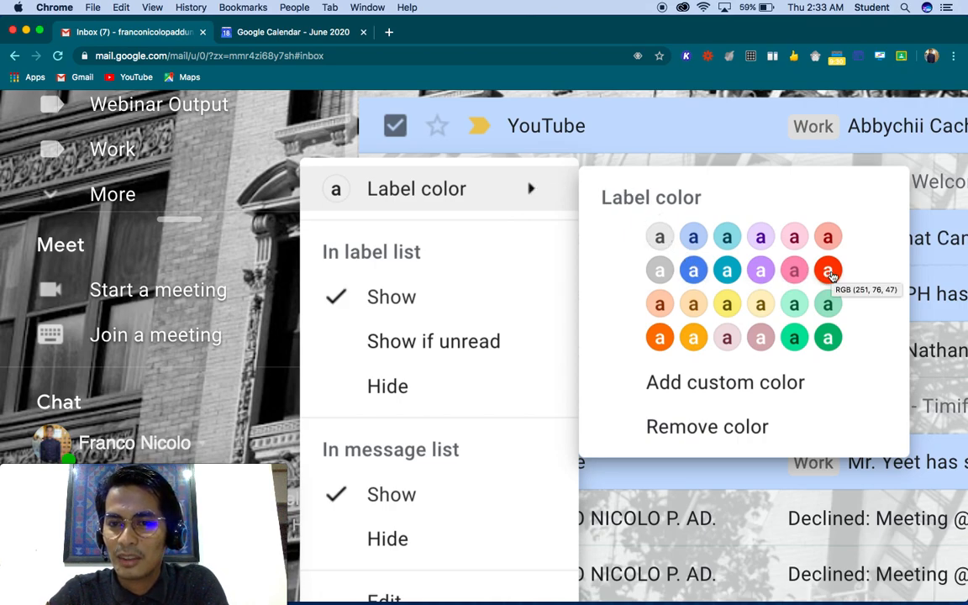
pyautogui.click(829, 271)
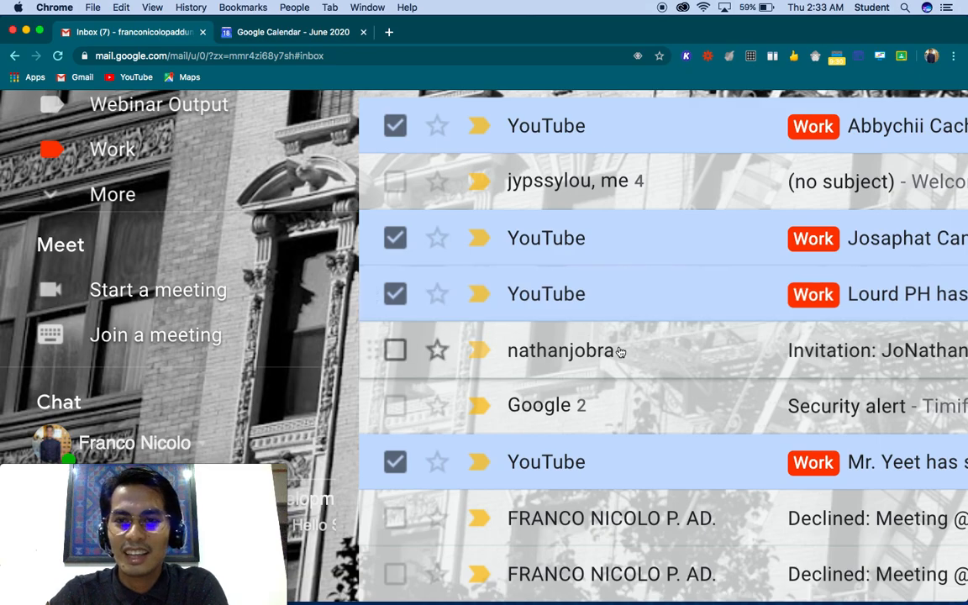
pyautogui.press('super+minus')
pyautogui.press('super+minus')
pyautogui.press('super+minus')
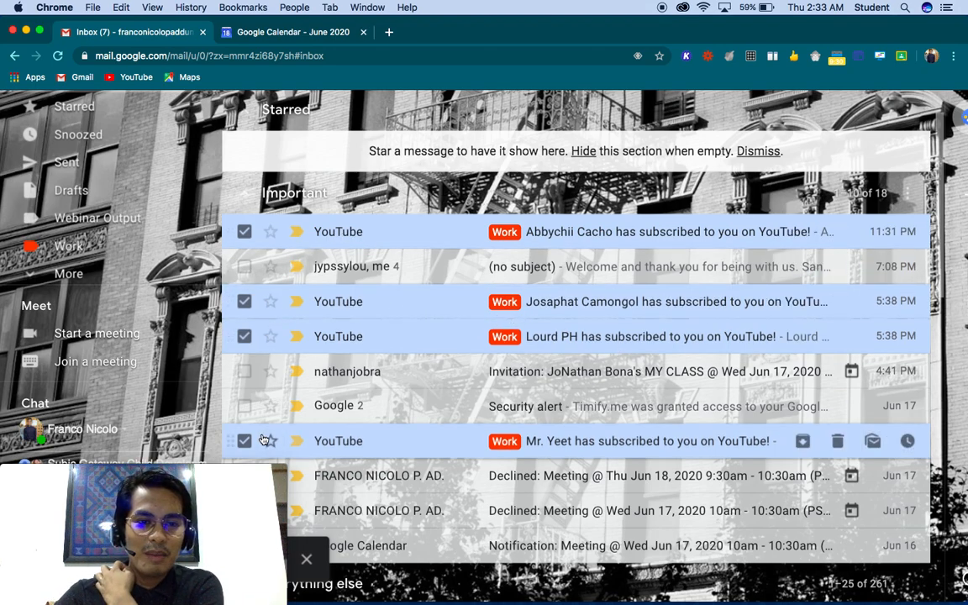
pyautogui.scroll(5, 265, 439)
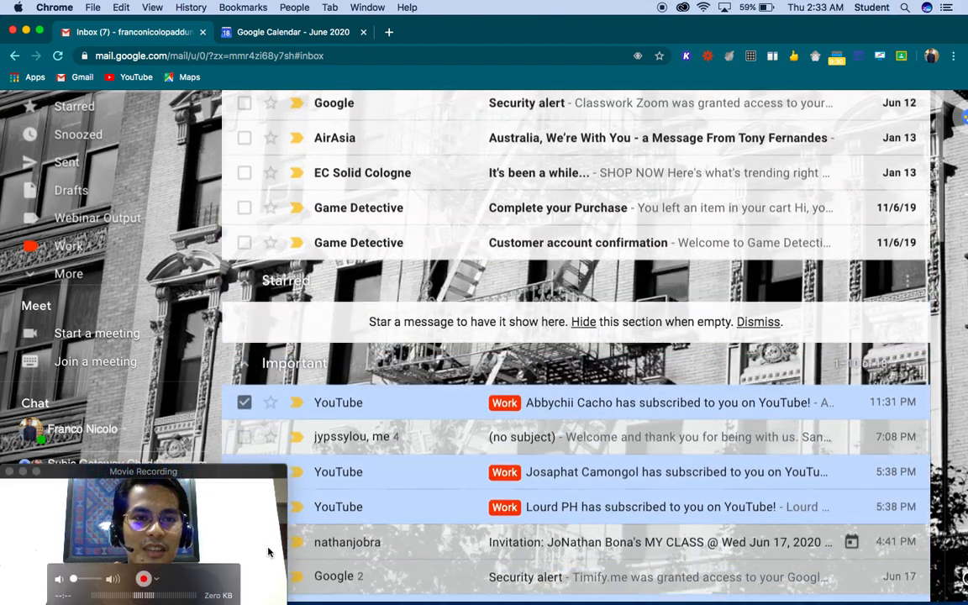
# Step: Deselect the YouTube messages, and select the (no subject) conversation and the Jun 16 Google Calendar notification in the Important section
pyautogui.scroll(2, 253, 389)
pyautogui.scroll(2, 249, 231)
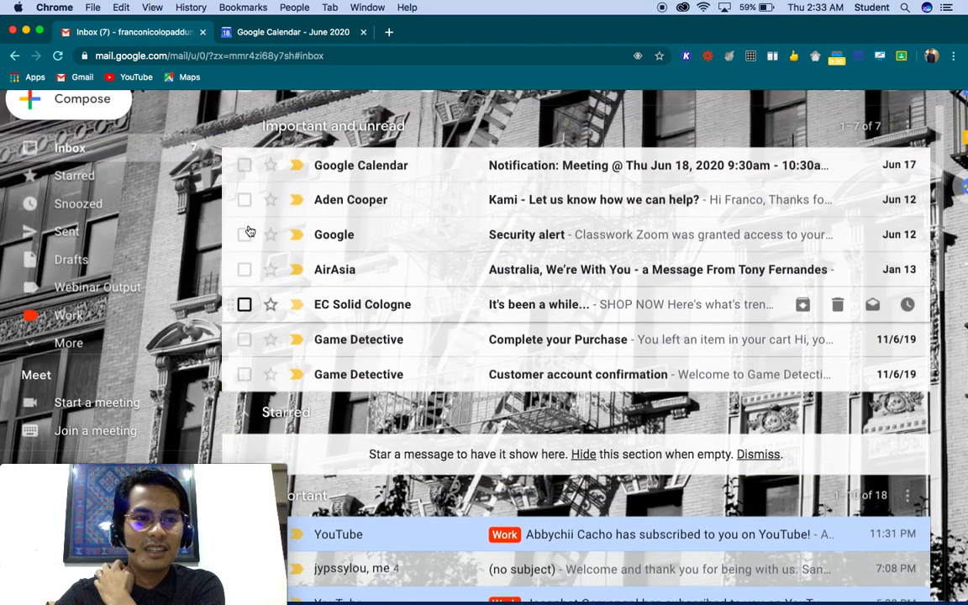
pyautogui.scroll(2, 249, 231)
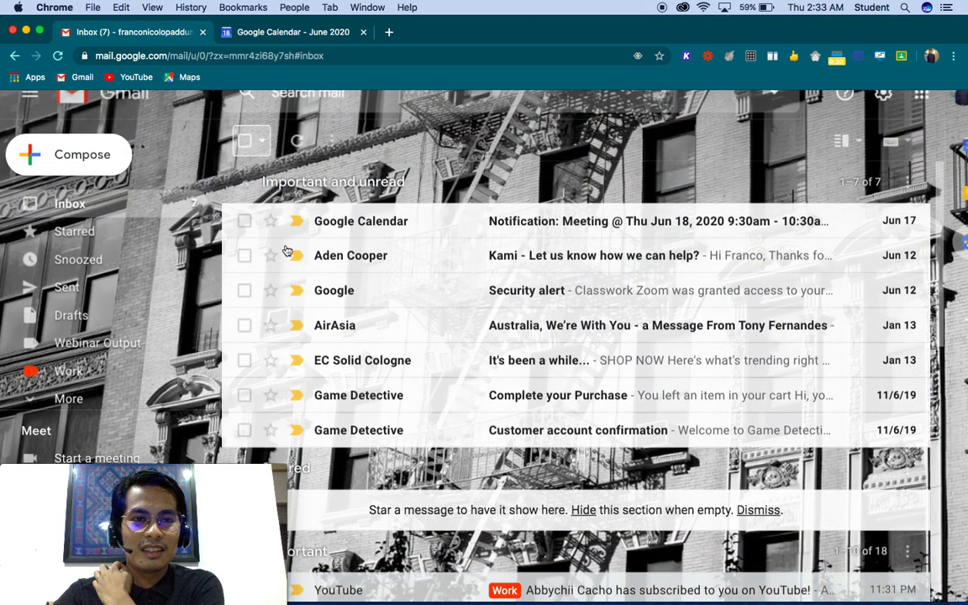
pyautogui.scroll(-5, 286, 242)
pyautogui.scroll(2, 286, 243)
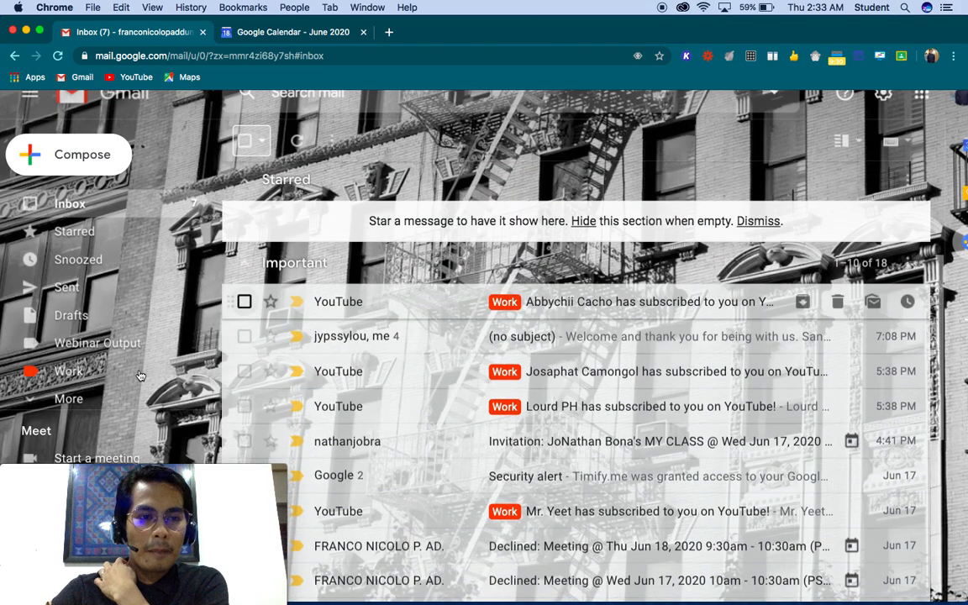
pyautogui.scroll(-2, 355, 352)
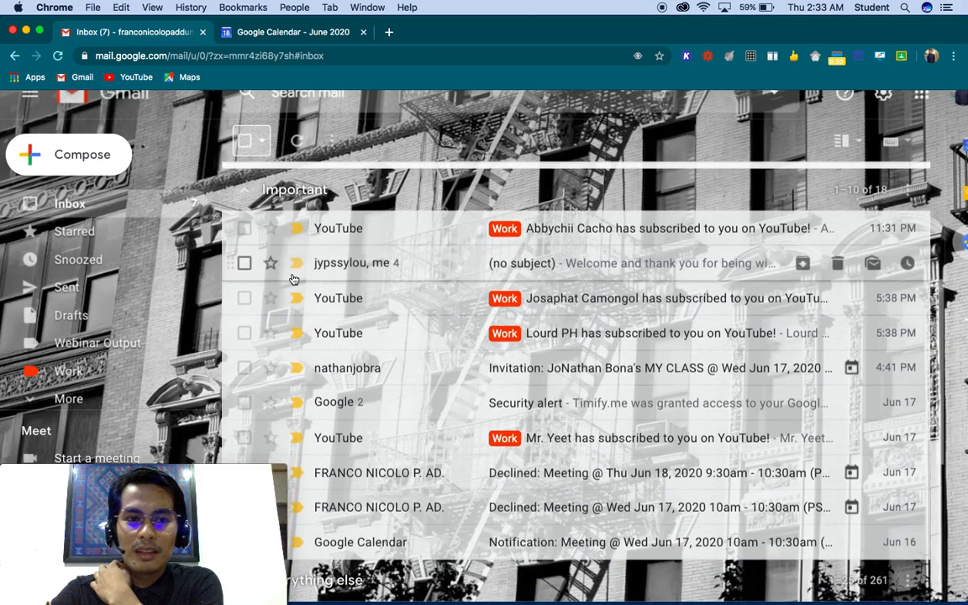
pyautogui.click(244, 264)
pyautogui.scroll(6, 307, 246)
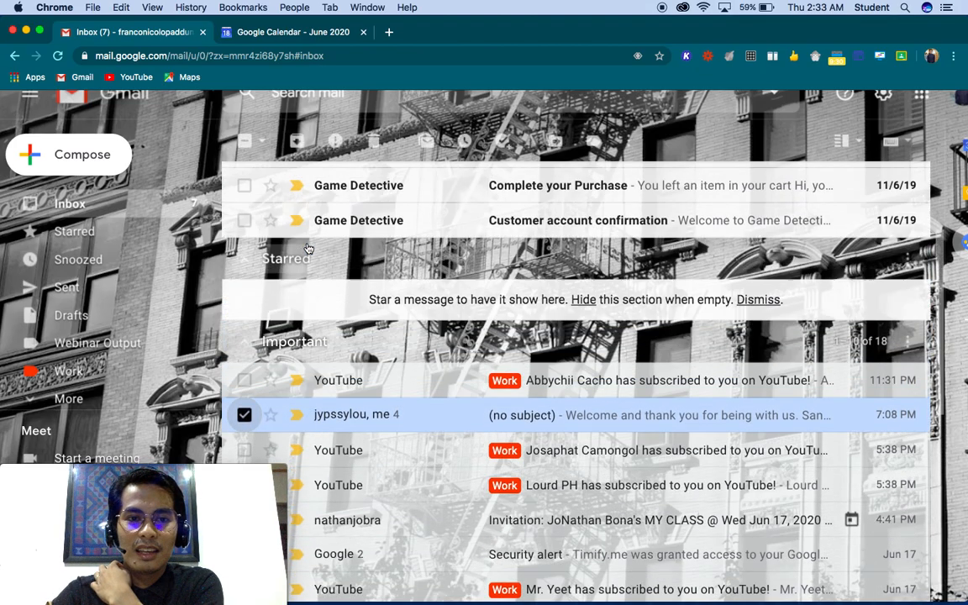
pyautogui.scroll(4, 308, 246)
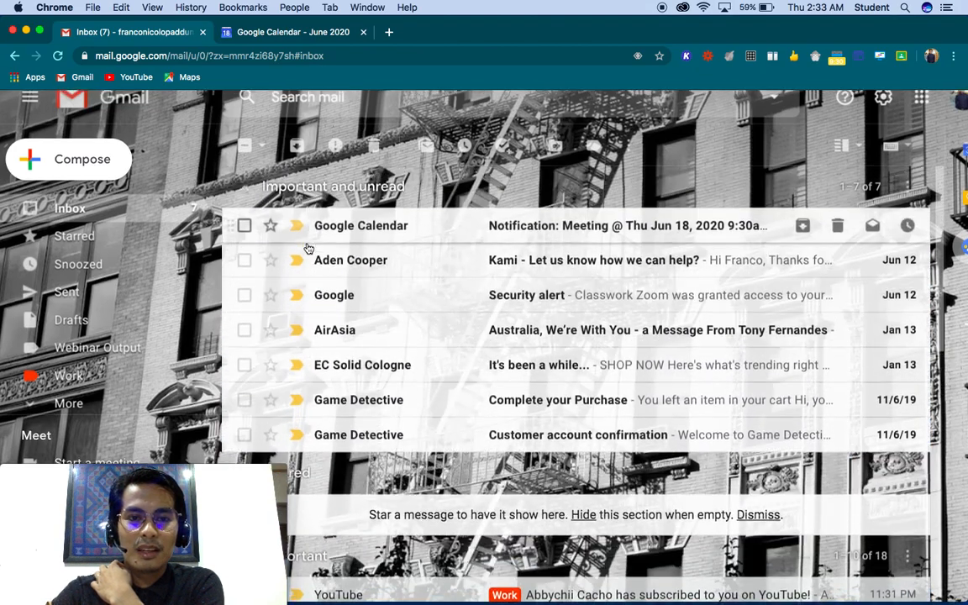
pyautogui.scroll(-2, 308, 248)
pyautogui.scroll(-10, 308, 248)
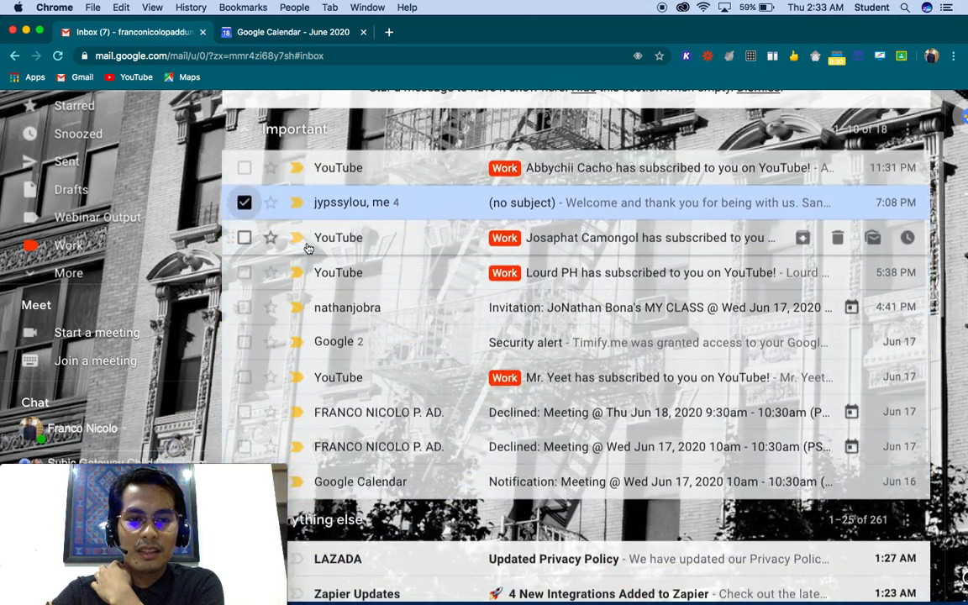
pyautogui.scroll(-4, 310, 316)
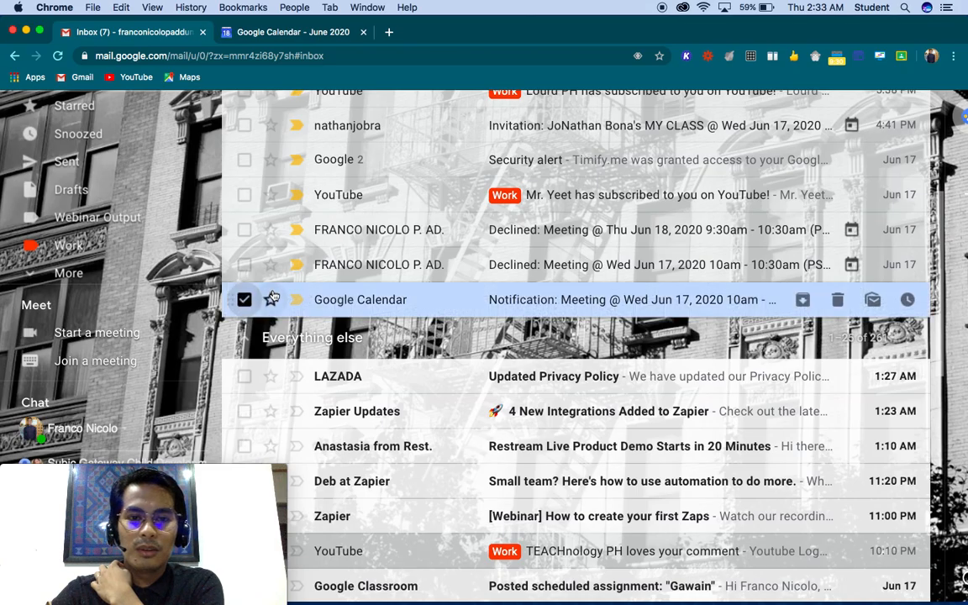
# Step: Apply the Webinar Output label to the two selected messages
pyautogui.scroll(6, 272, 296)
pyautogui.scroll(2, 271, 292)
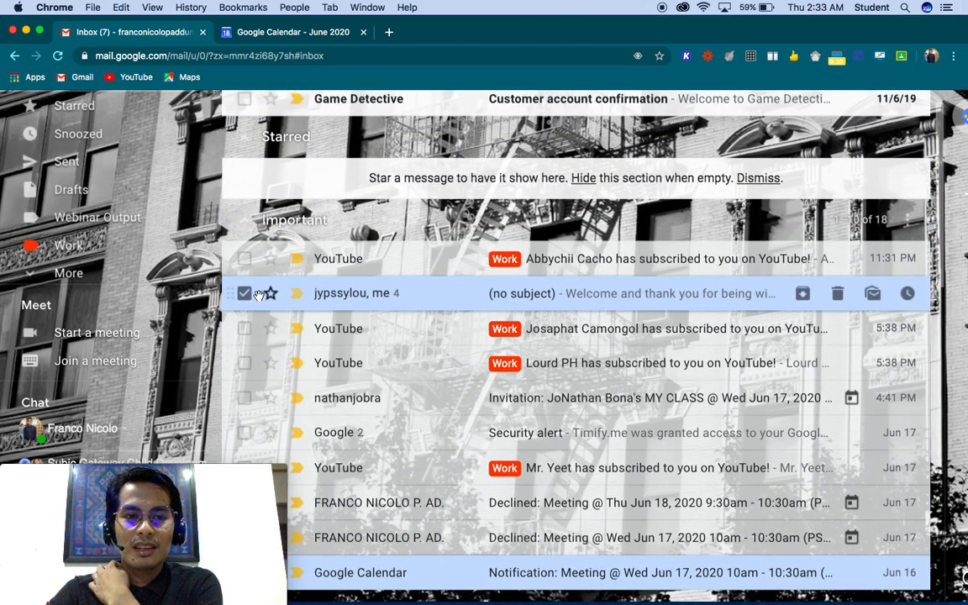
pyautogui.scroll(10, 432, 276)
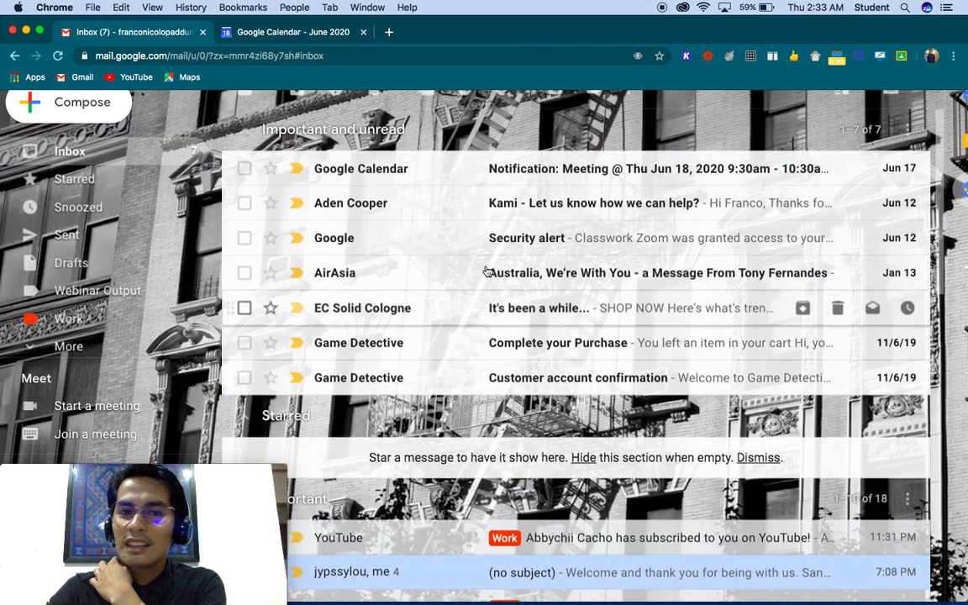
pyautogui.scroll(5, 605, 172)
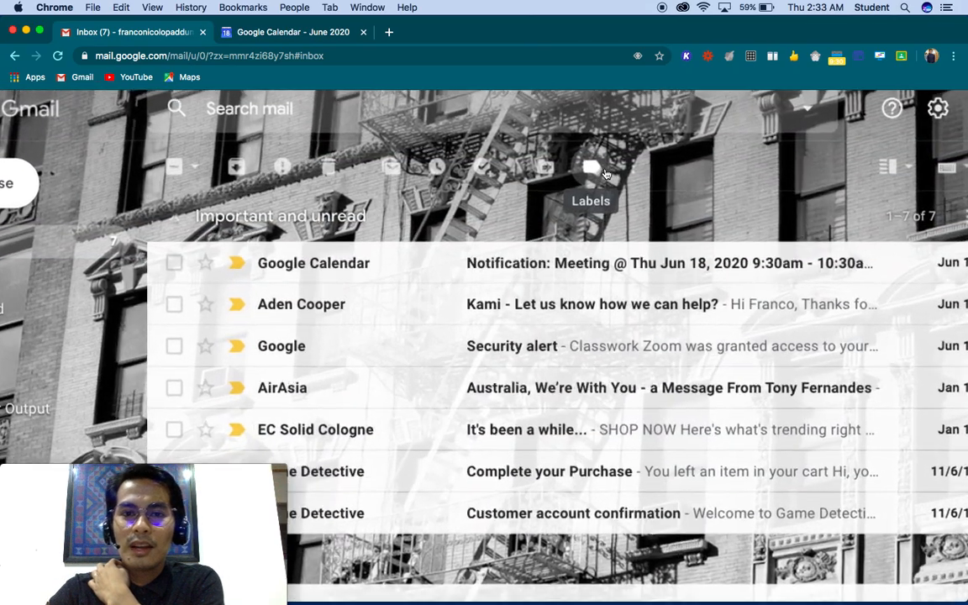
pyautogui.click(593, 173)
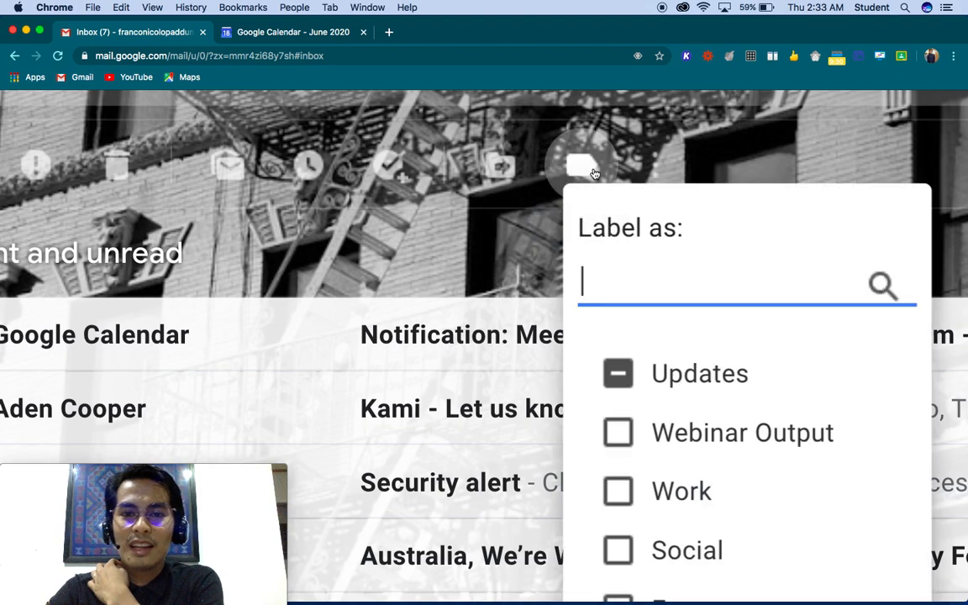
pyautogui.scroll(-3, 672, 420)
pyautogui.click(626, 327)
pyautogui.scroll(-5, 628, 329)
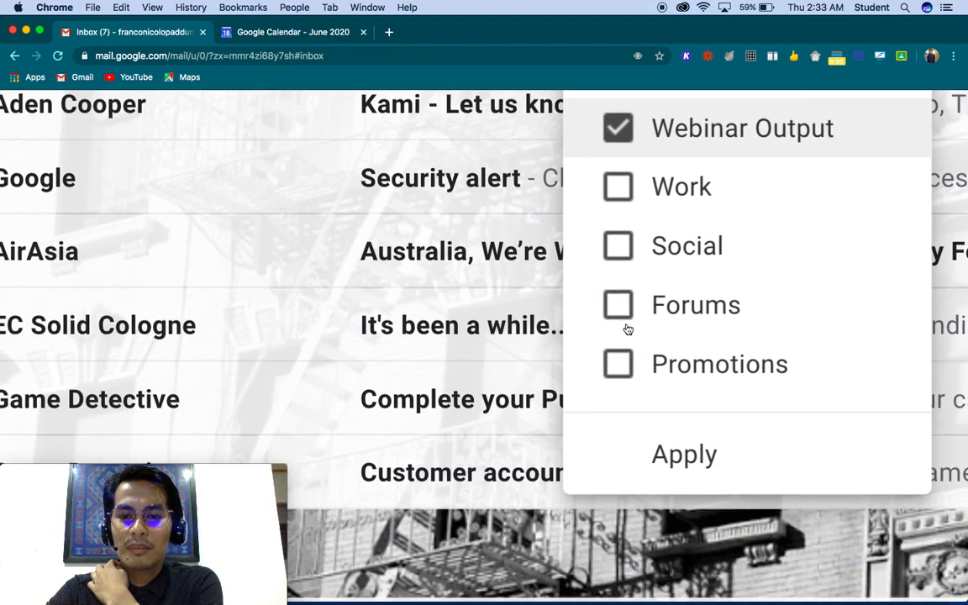
pyautogui.click(663, 447)
# Step: Set the color of the Webinar Output label to bright green
pyautogui.scroll(-5, 329, 414)
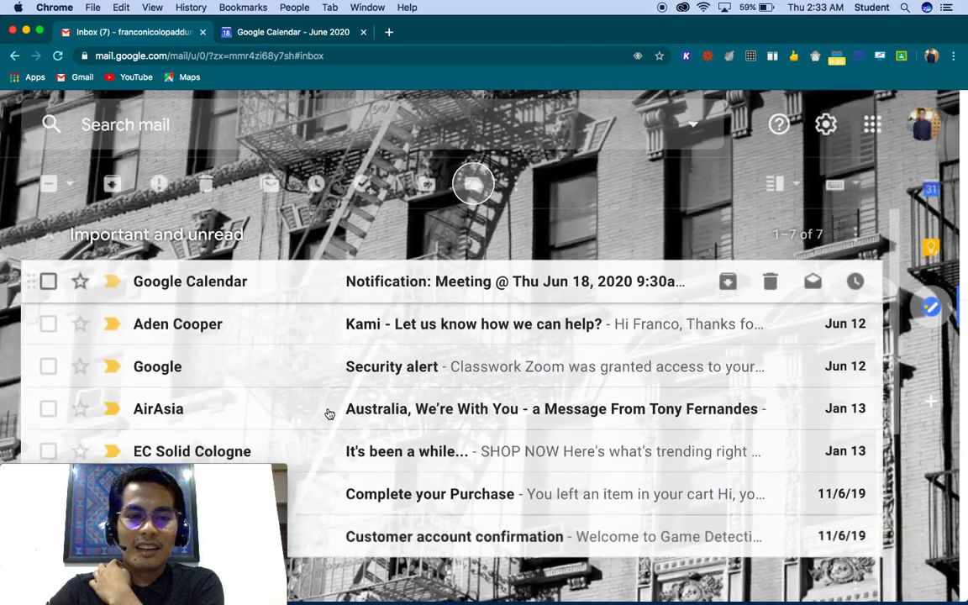
pyautogui.scroll(5, 202, 410)
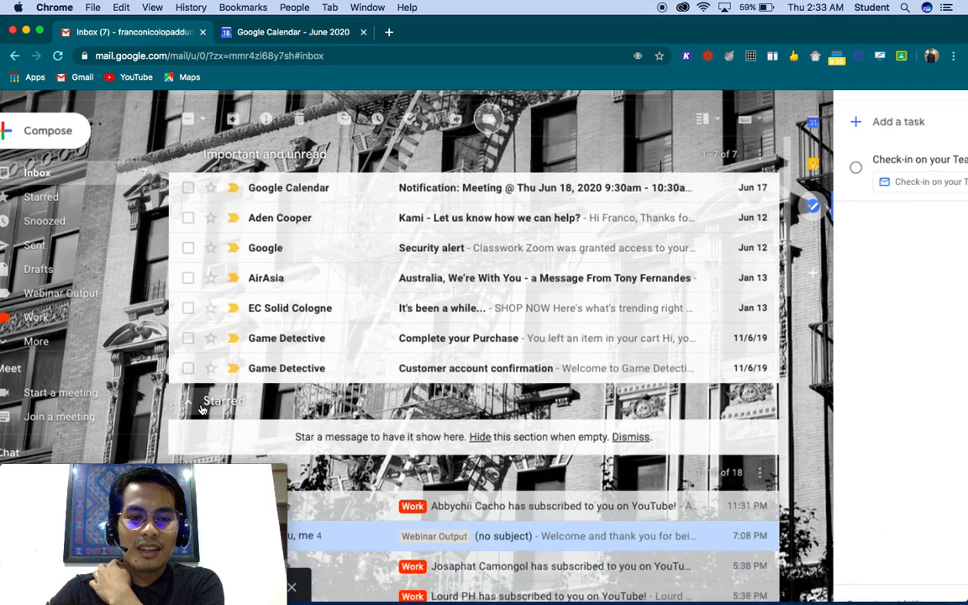
pyautogui.scroll(-1, 202, 407)
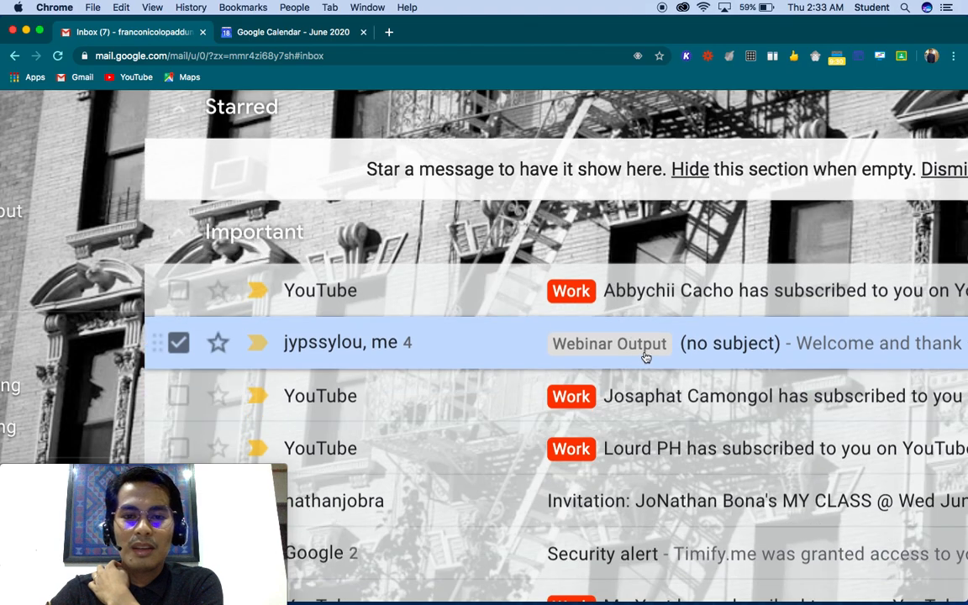
pyautogui.scroll(-5, 382, 342)
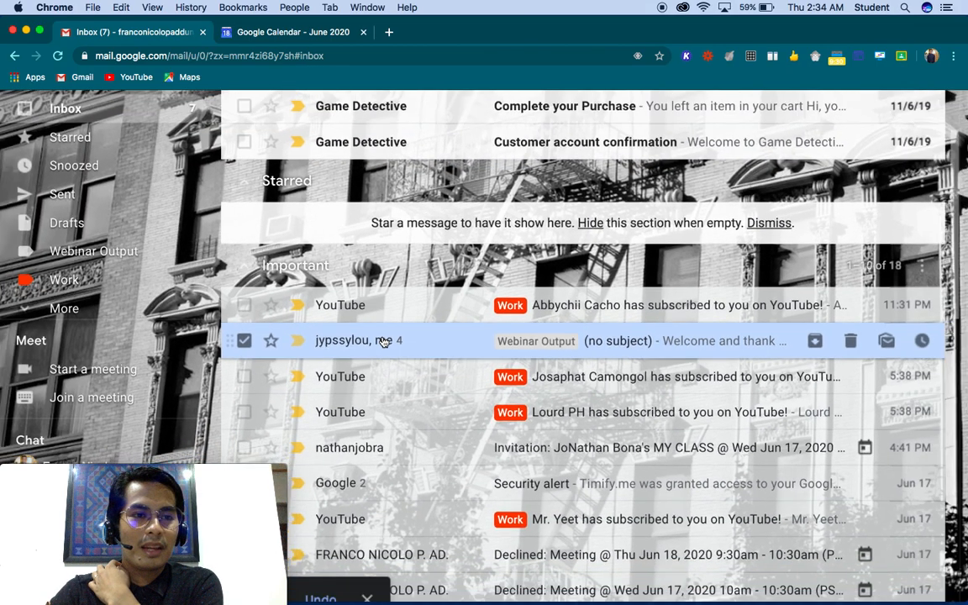
pyautogui.click(189, 259)
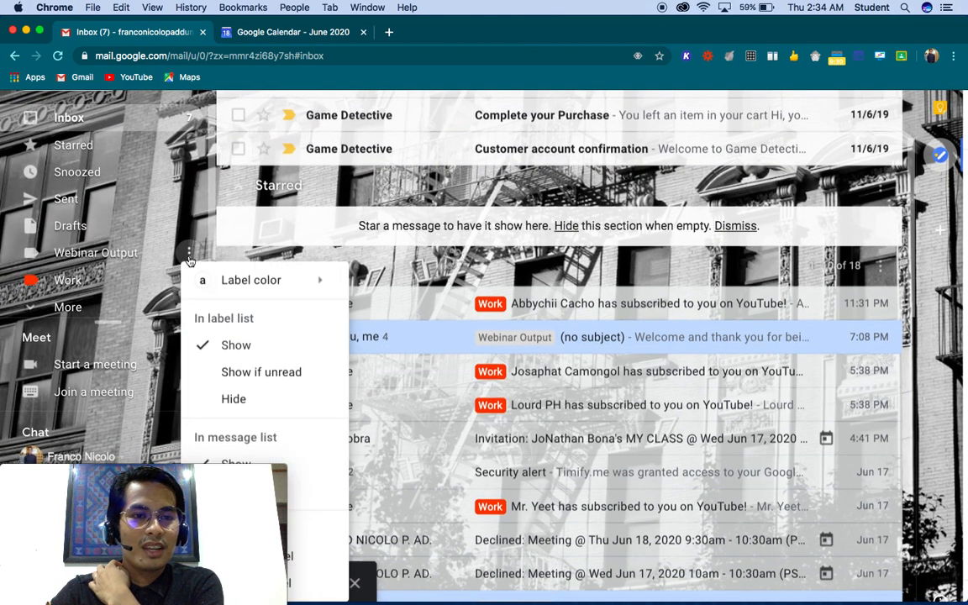
pyautogui.moveTo(268, 279)
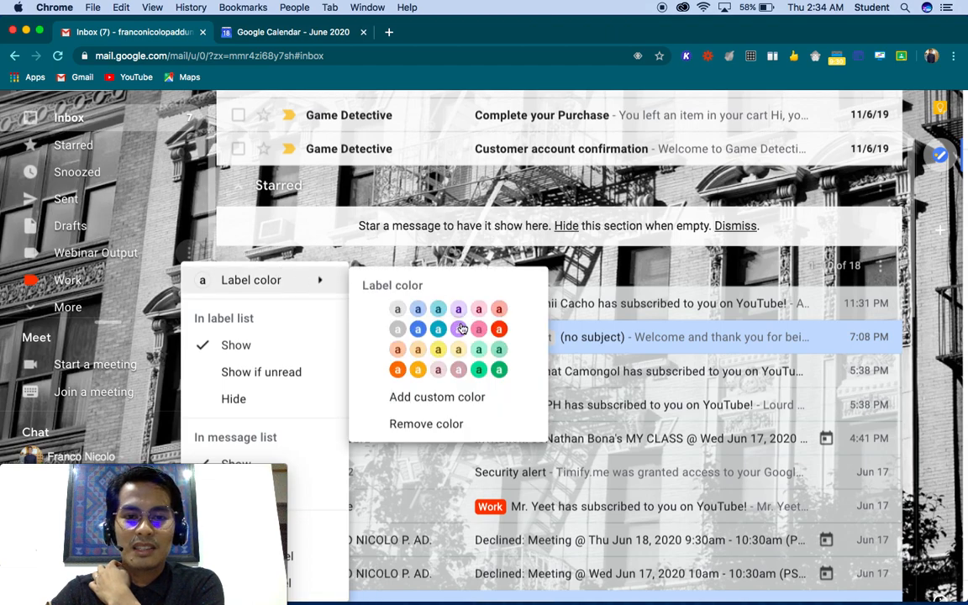
pyautogui.click(480, 371)
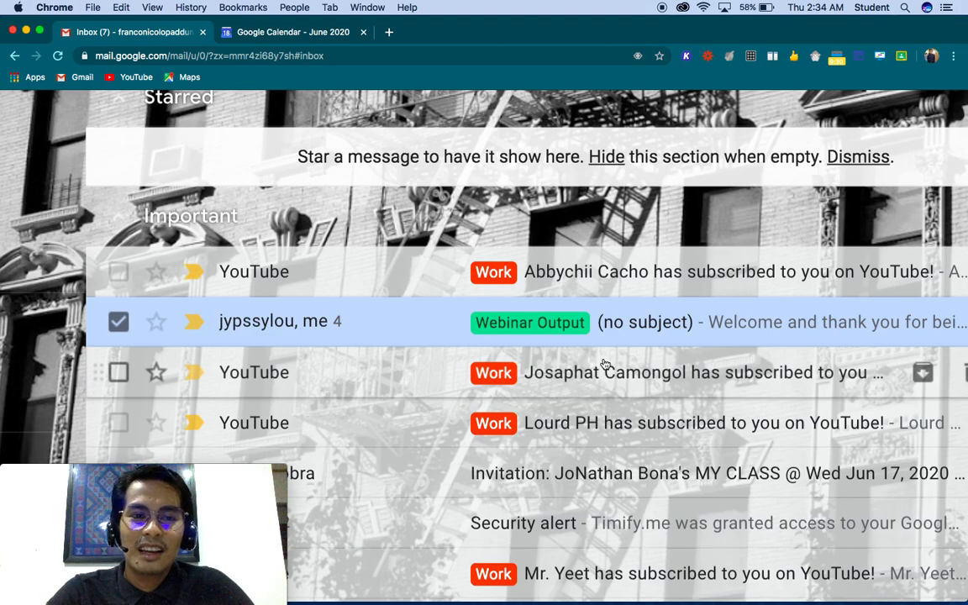
# Step: Open the advanced search options for the mailbox
pyautogui.press('super+minus')
pyautogui.press('super+minus')
pyautogui.press('super+minus')
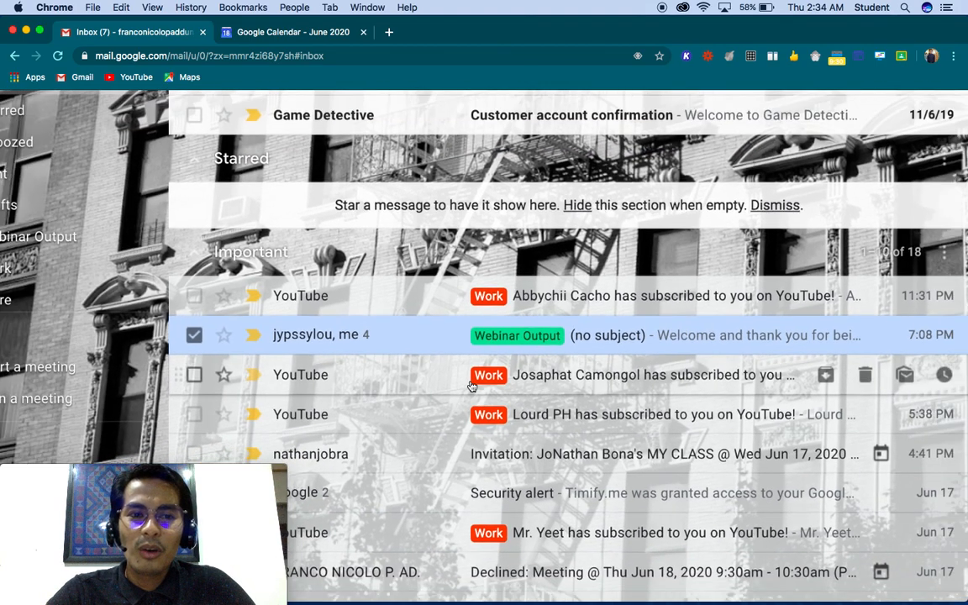
pyautogui.press('super+minus')
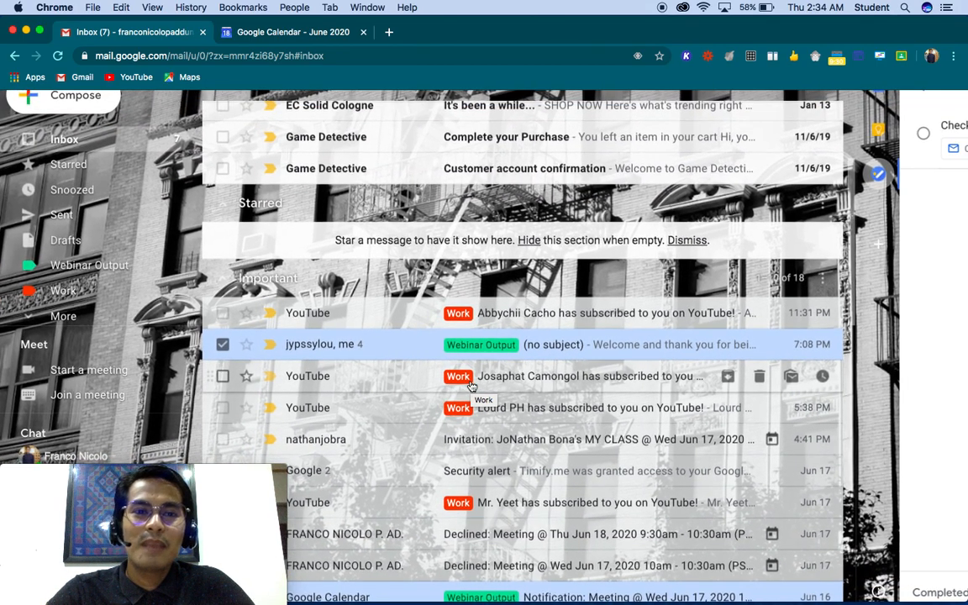
pyautogui.scroll(3, 448, 254)
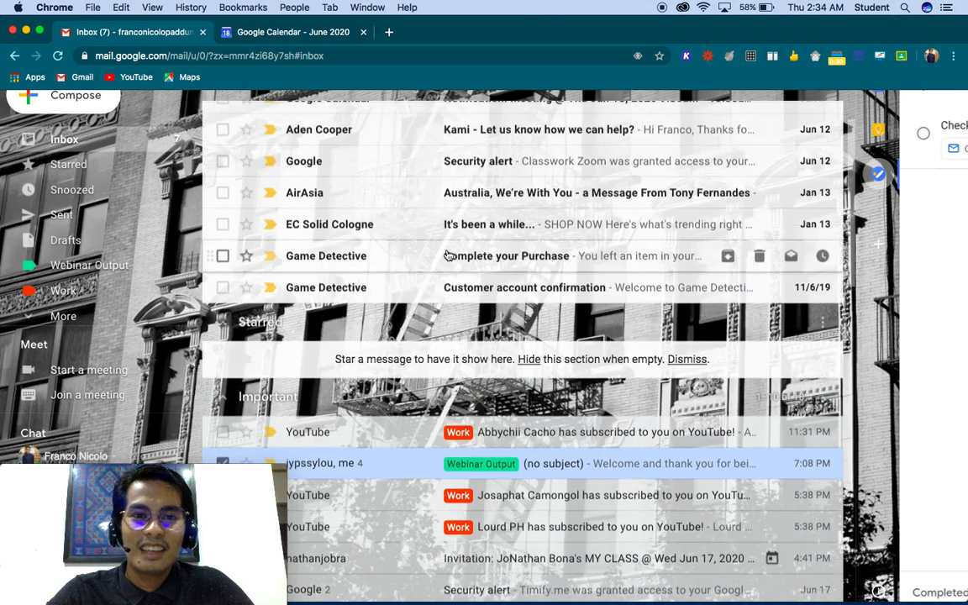
pyautogui.scroll(2, 448, 255)
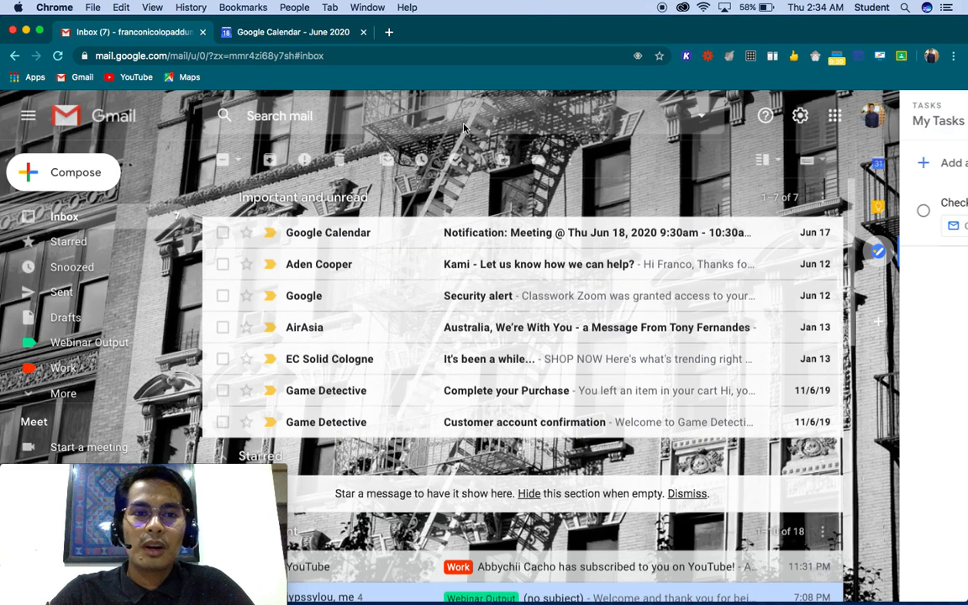
pyautogui.scroll(5, 465, 128)
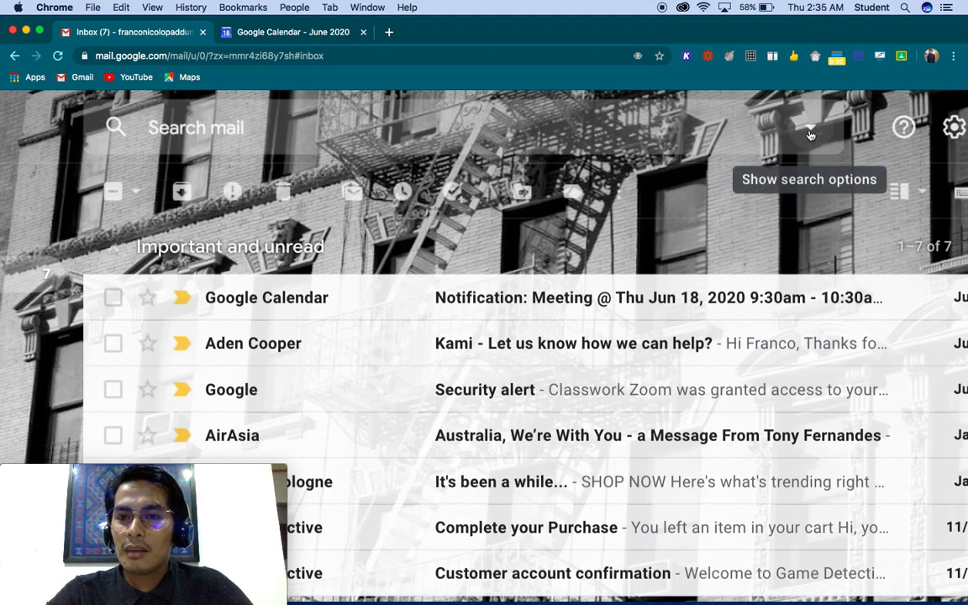
pyautogui.scroll(5, 811, 137)
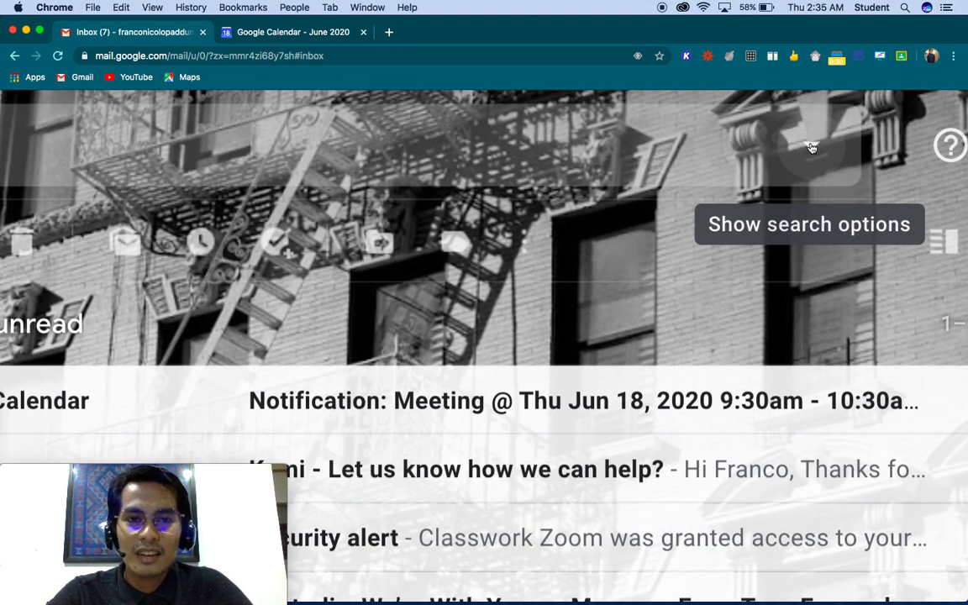
pyautogui.click(812, 148)
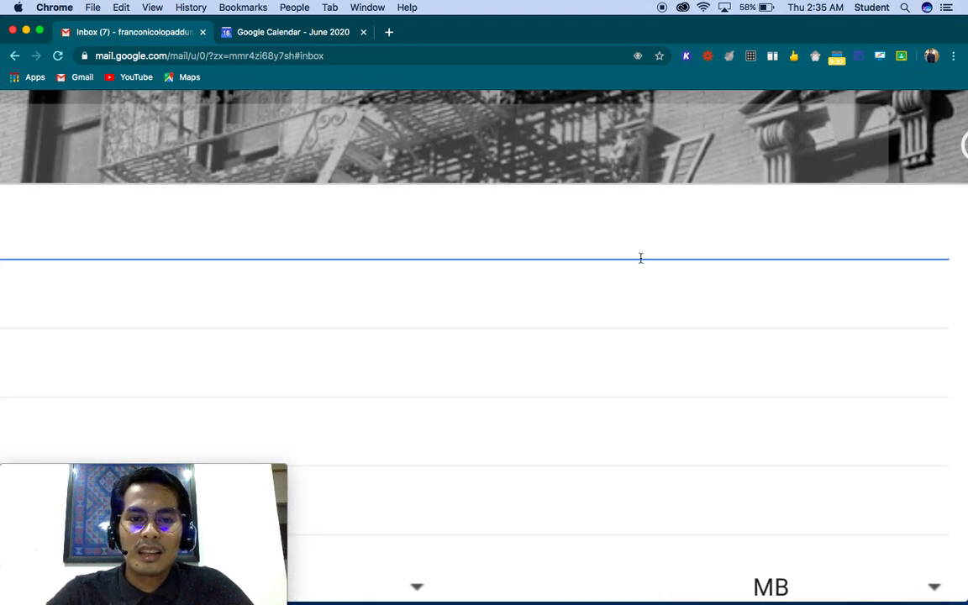
# Step: Enter "Student" as the subject criterion in the mail search form
pyautogui.scroll(-5, 641, 258)
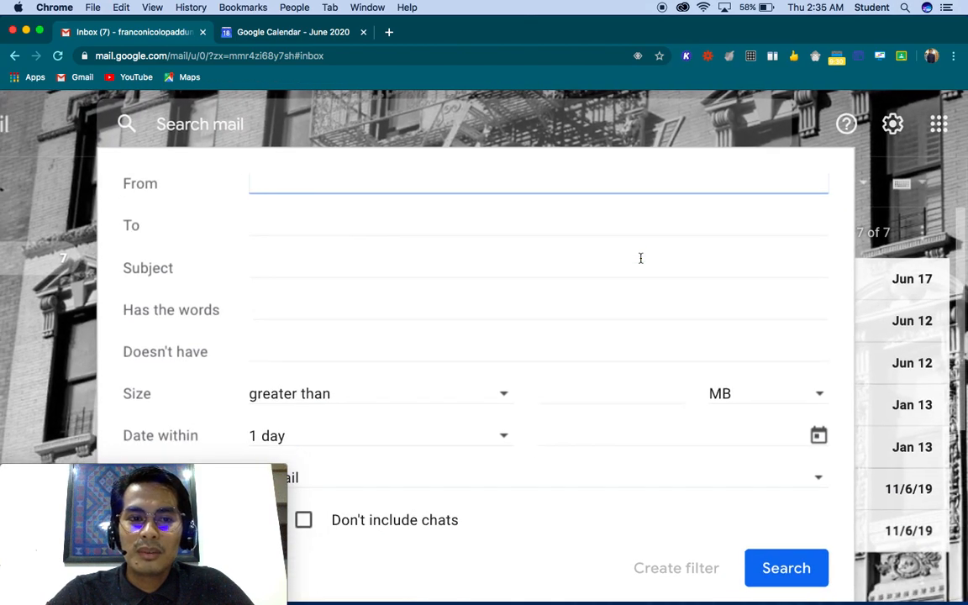
pyautogui.scroll(-5, 641, 258)
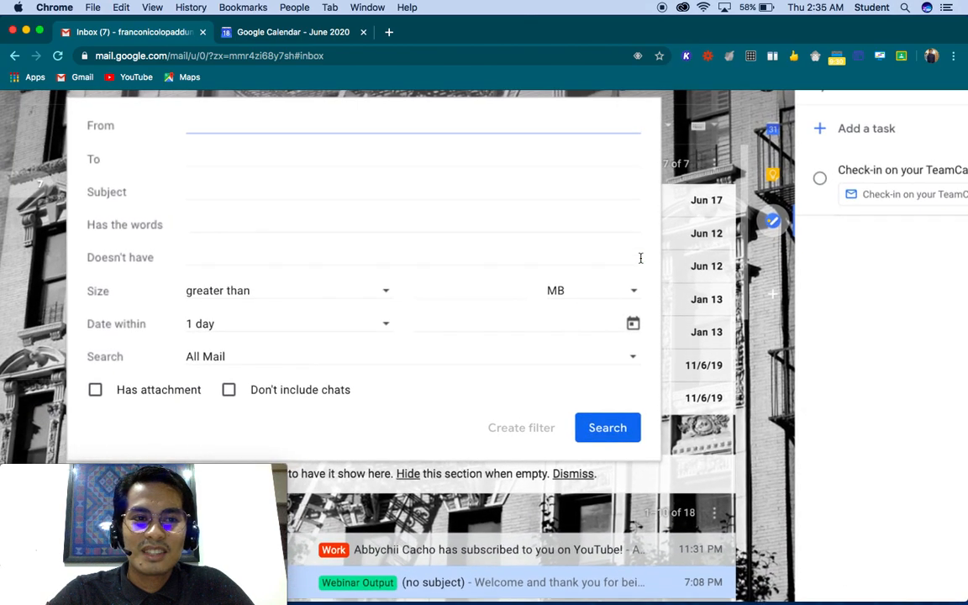
pyautogui.scroll(-1, 640, 258)
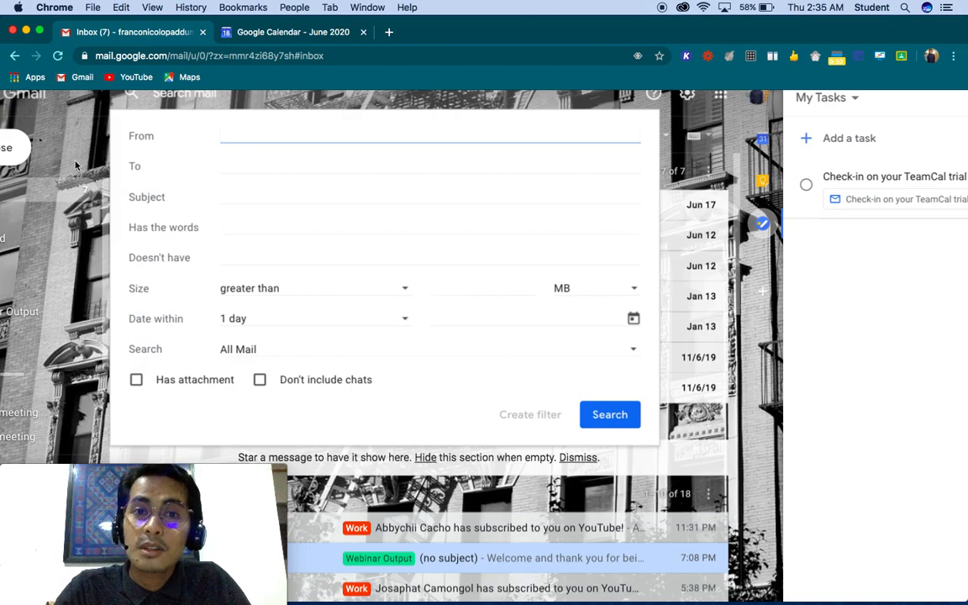
pyautogui.scroll(1, 75, 165)
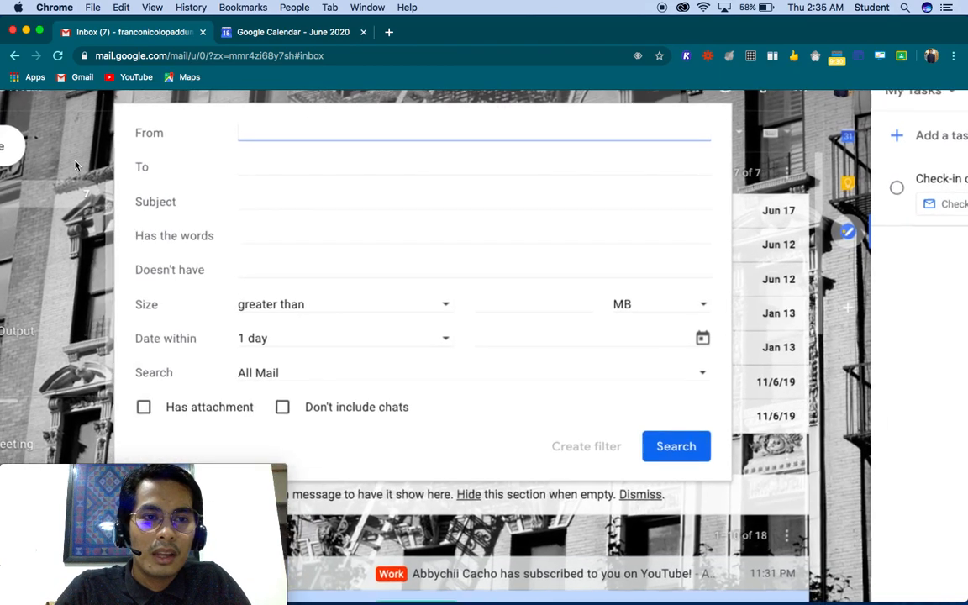
pyautogui.scroll(2, 74, 165)
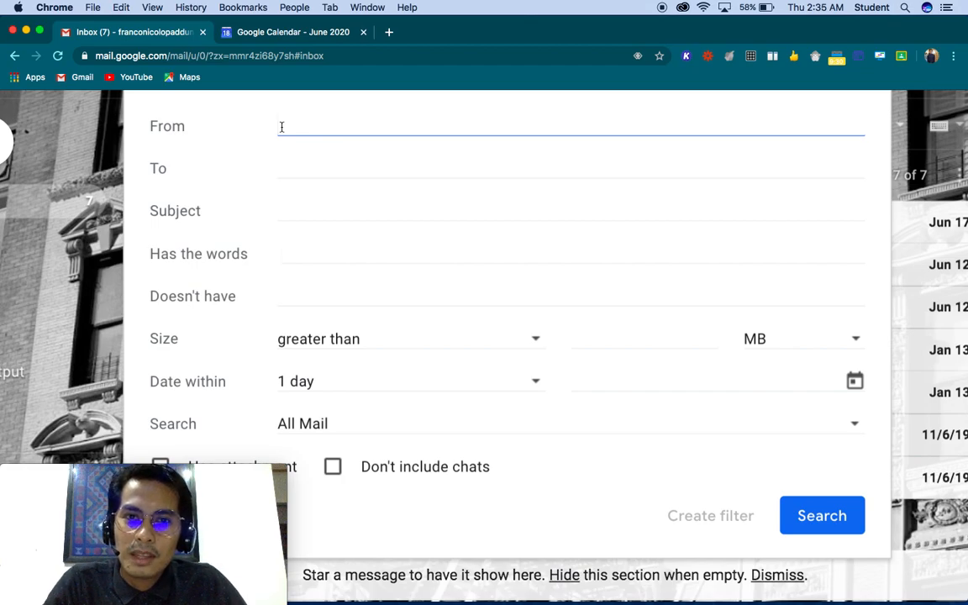
pyautogui.click(287, 167)
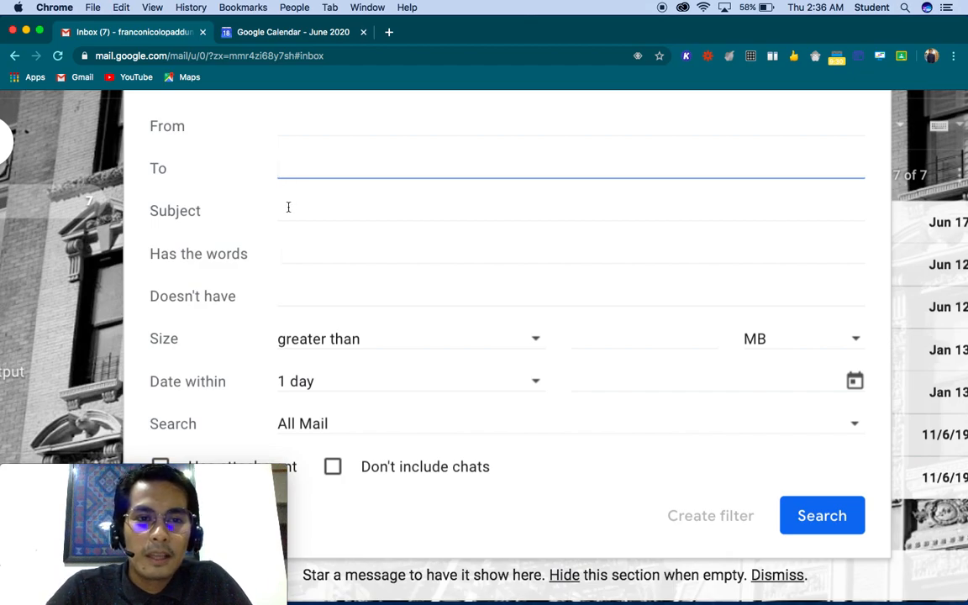
pyautogui.click(289, 208)
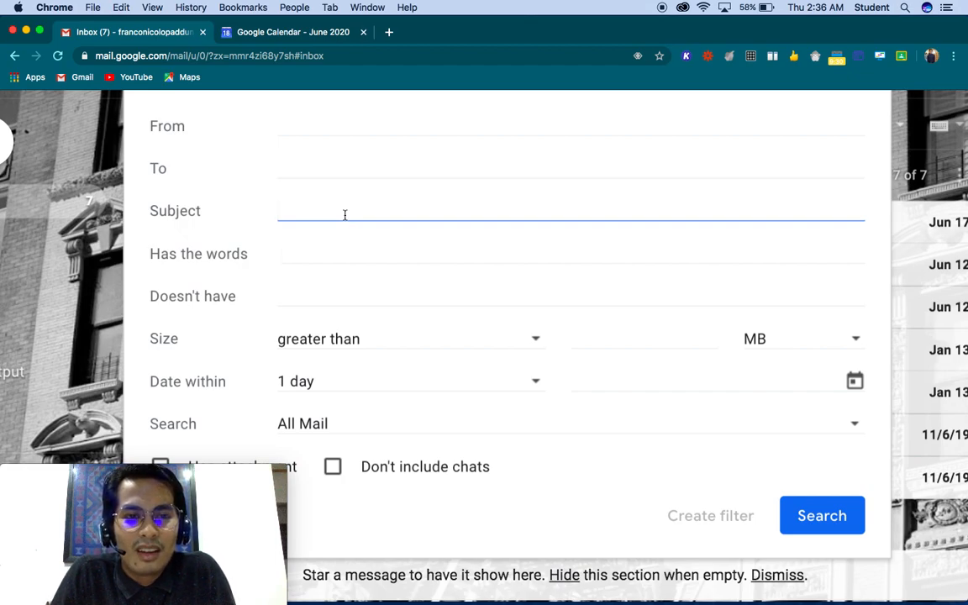
pyautogui.write('Student')
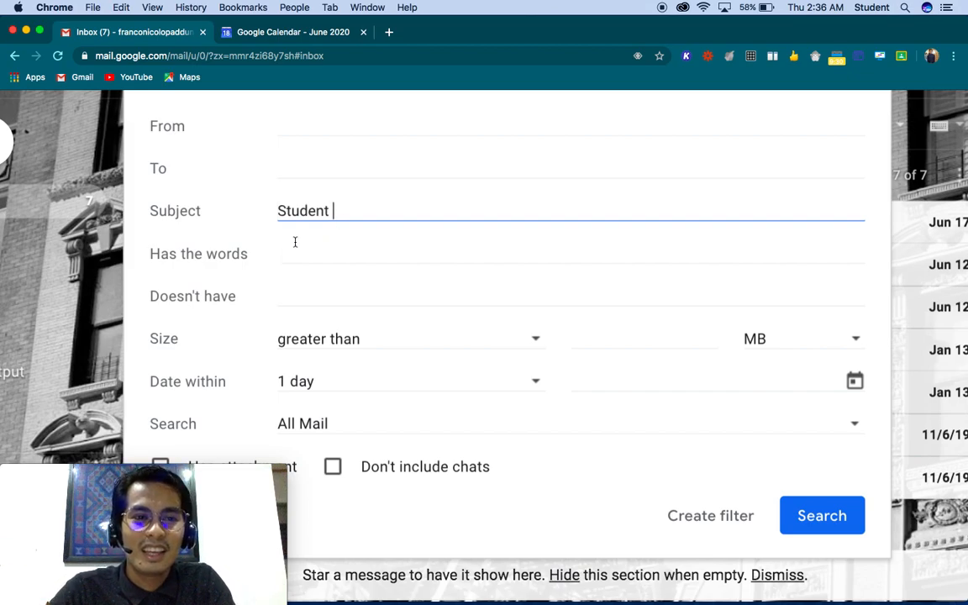
# Step: Clear the "Student" subject criterion from the mail search form
pyautogui.doubleClick(310, 210)
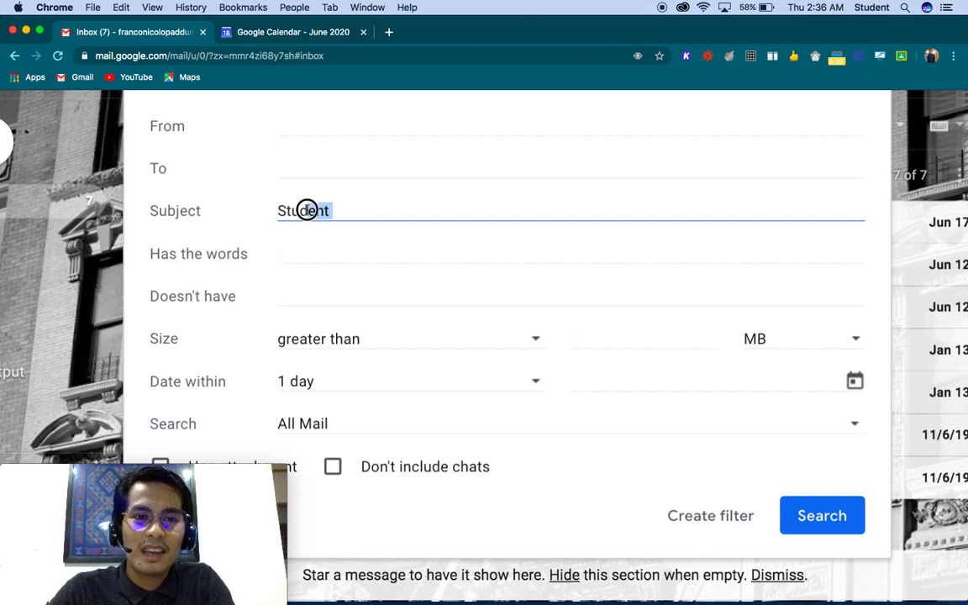
pyautogui.press('BackSpace')
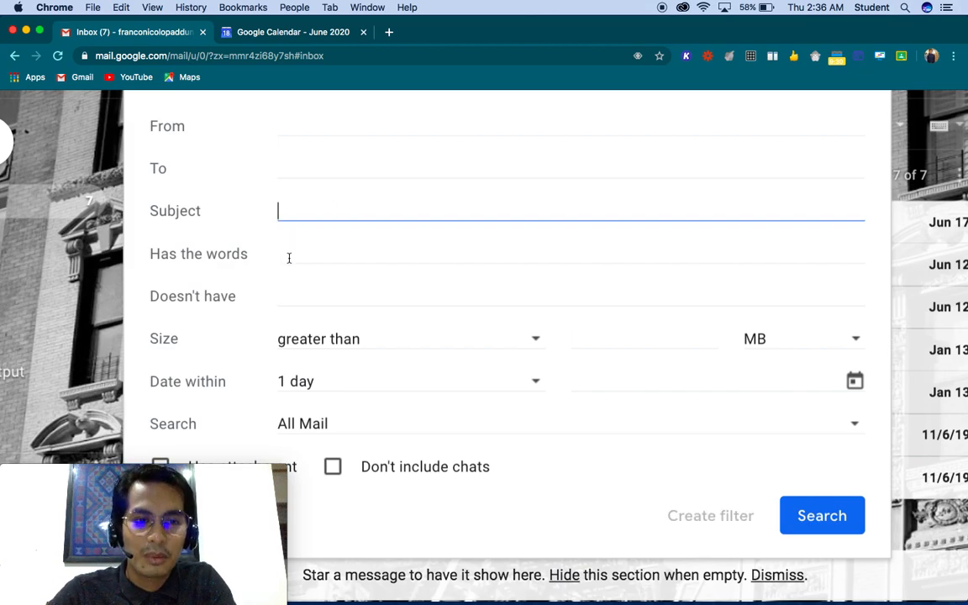
pyautogui.scroll(-2, 288, 256)
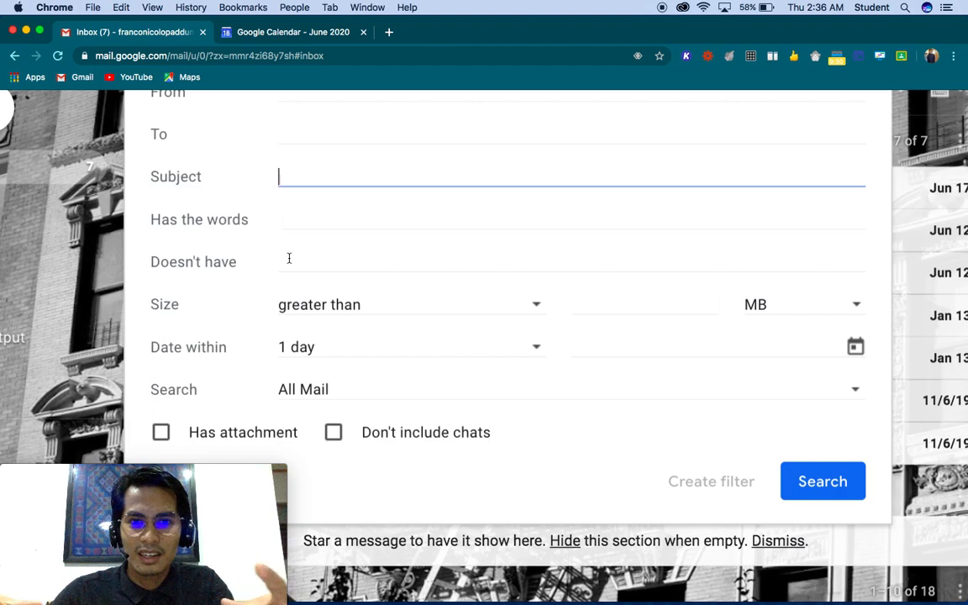
pyautogui.scroll(-1, 288, 259)
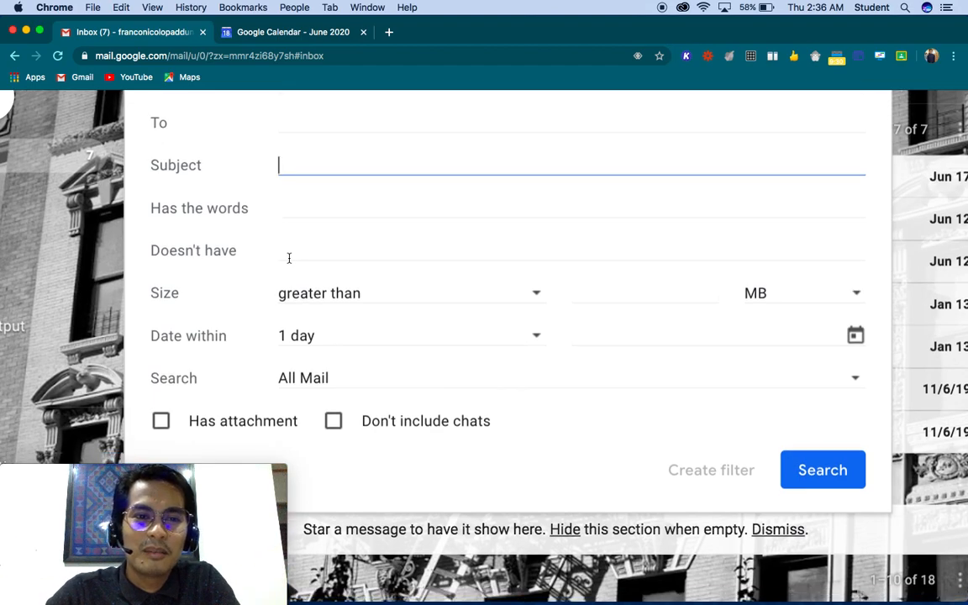
pyautogui.scroll(-1, 289, 261)
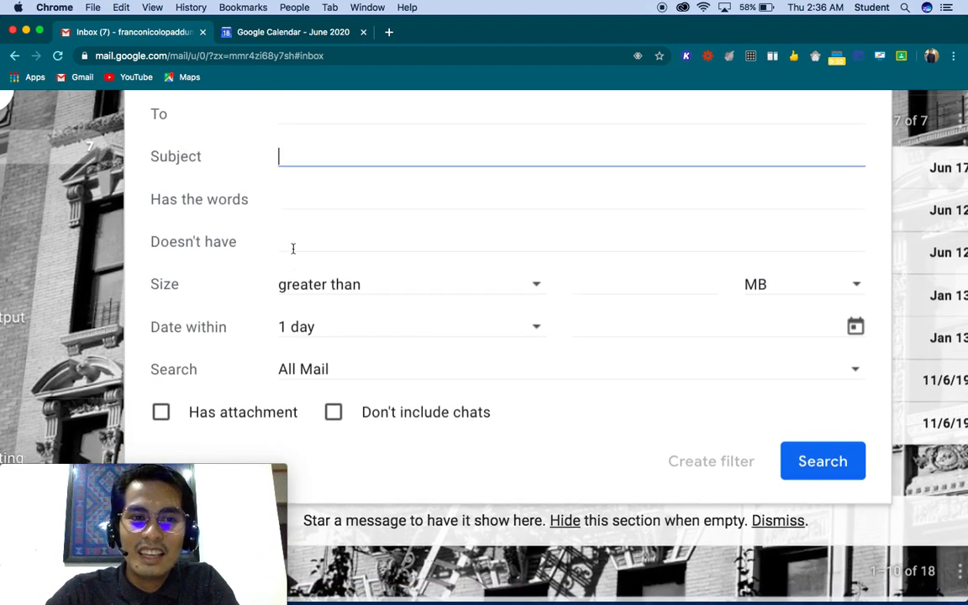
# Step: Examine the excluded-words criterion and the comparison and unit choices for message size in the mail search form
pyautogui.click(288, 242)
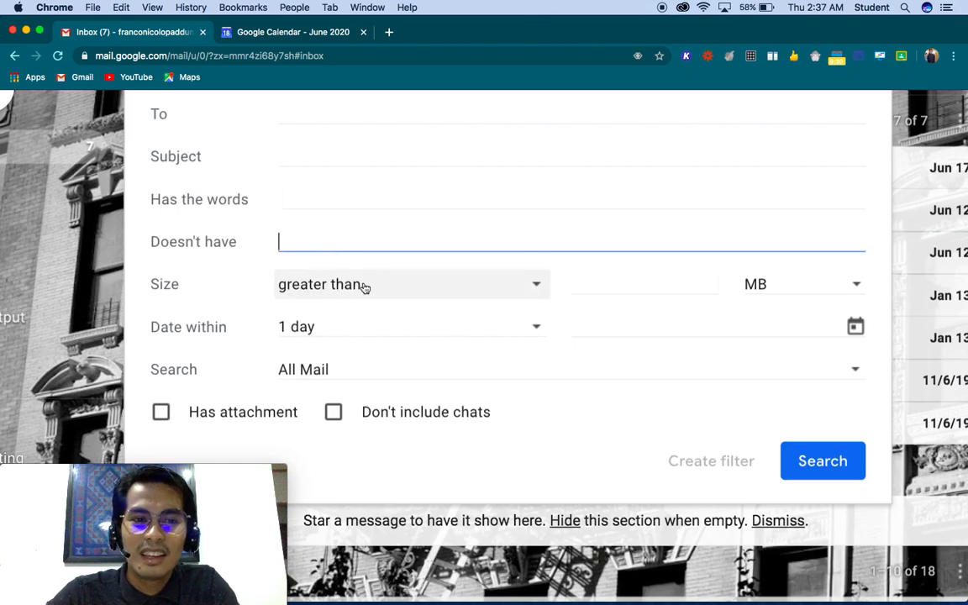
pyautogui.click(526, 291)
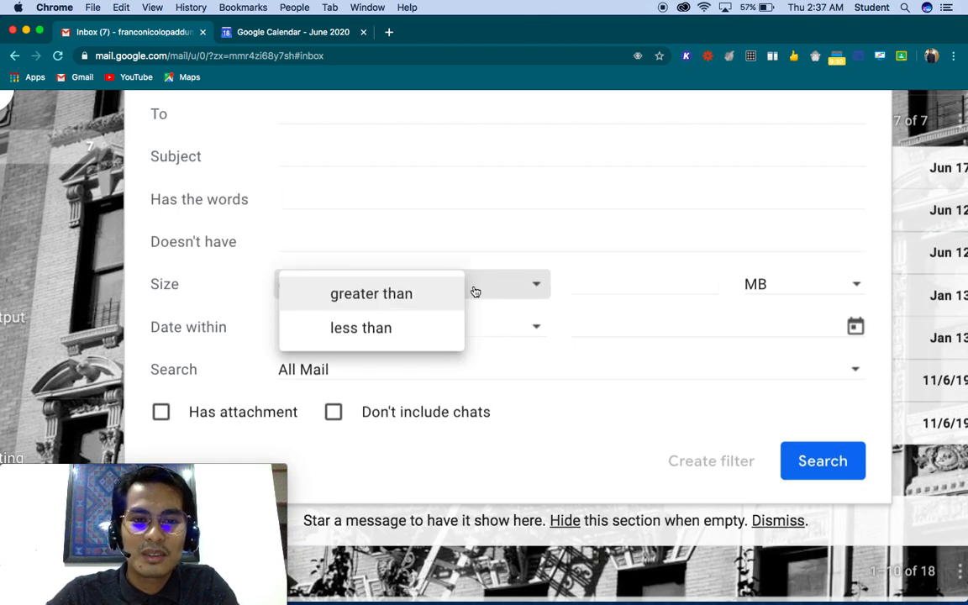
pyautogui.click(501, 290)
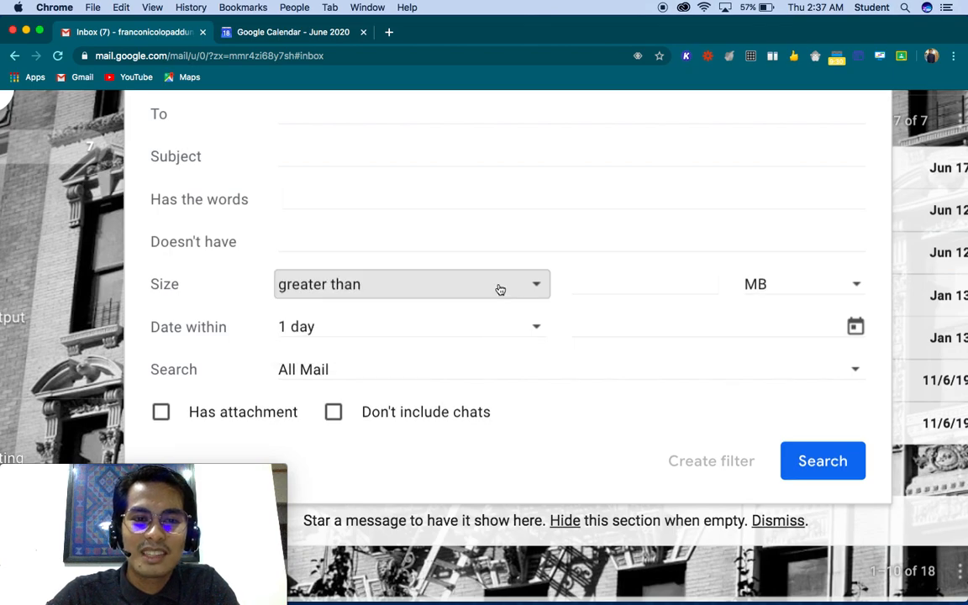
pyautogui.scroll(-1, 521, 307)
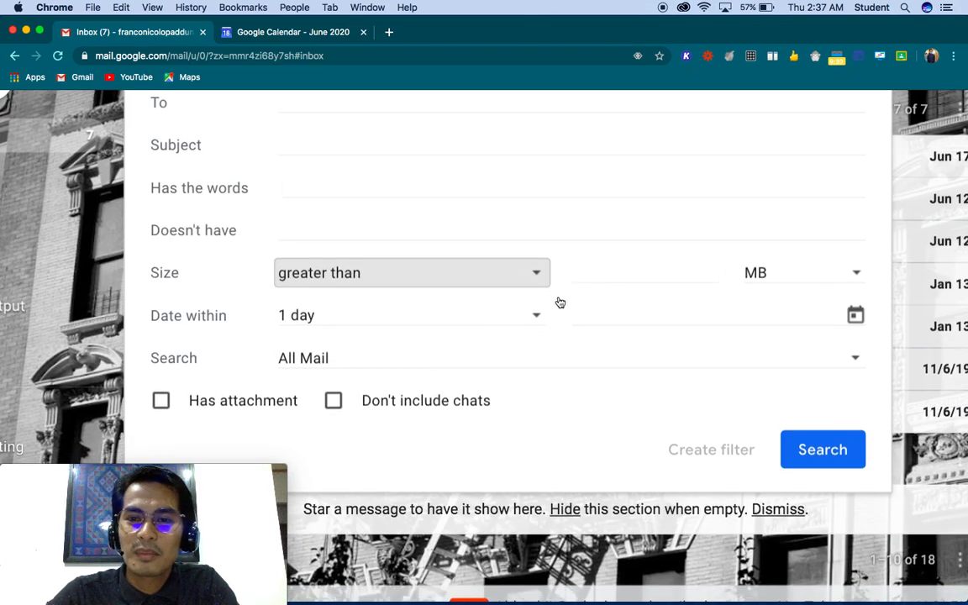
pyautogui.click(795, 279)
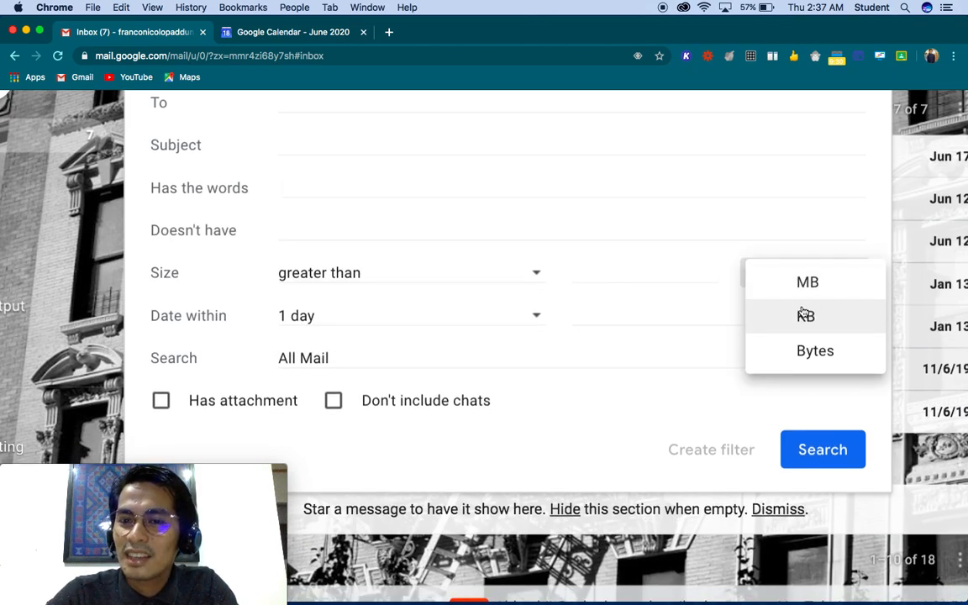
pyautogui.click(689, 267)
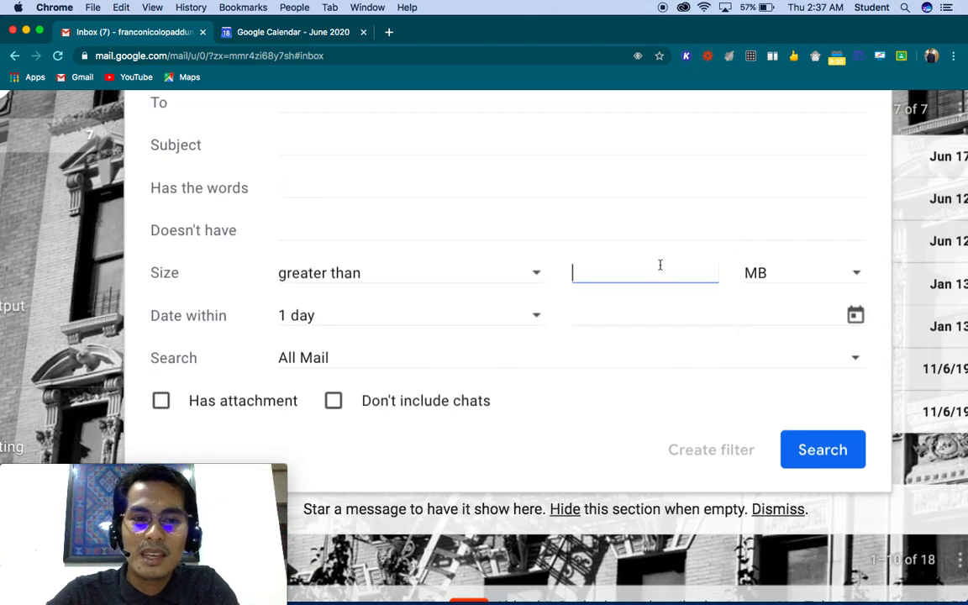
pyautogui.scroll(-3, 660, 265)
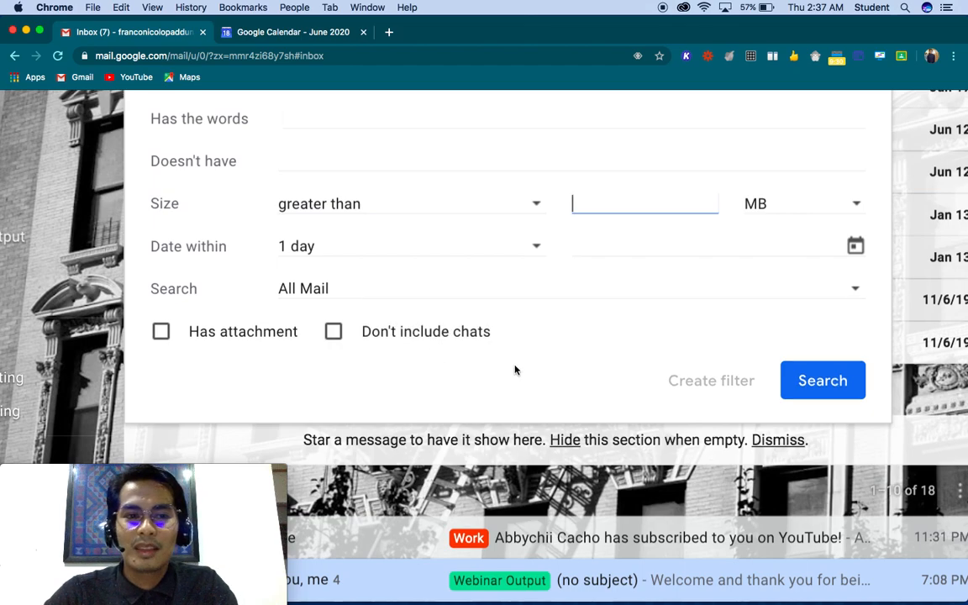
pyautogui.scroll(3, 234, 355)
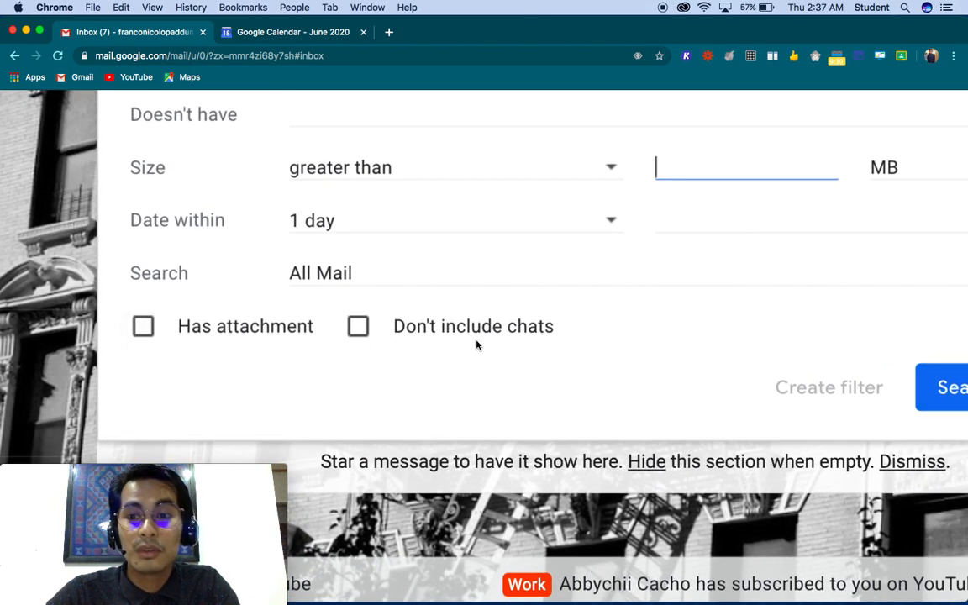
pyautogui.scroll(-3, 476, 344)
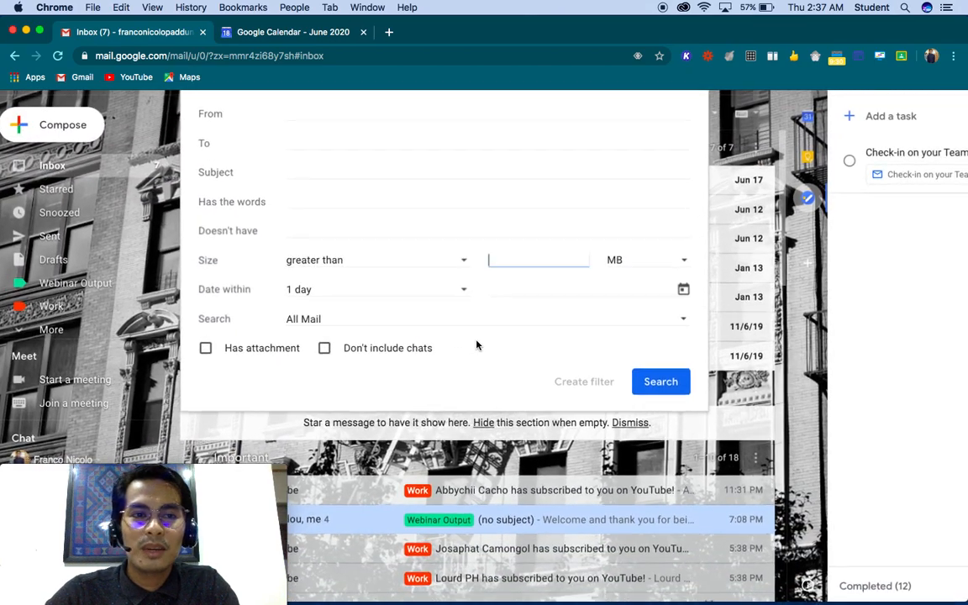
pyautogui.scroll(-3, 396, 249)
pyautogui.scroll(3, 398, 250)
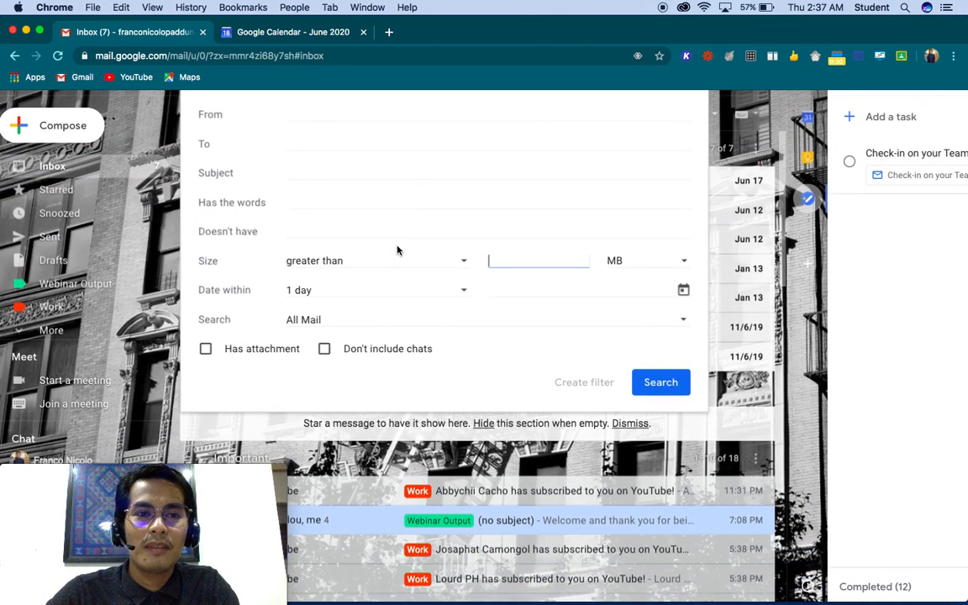
# Step: Enter "Youtube" as the subject criterion in the mail search form
pyautogui.click(331, 115)
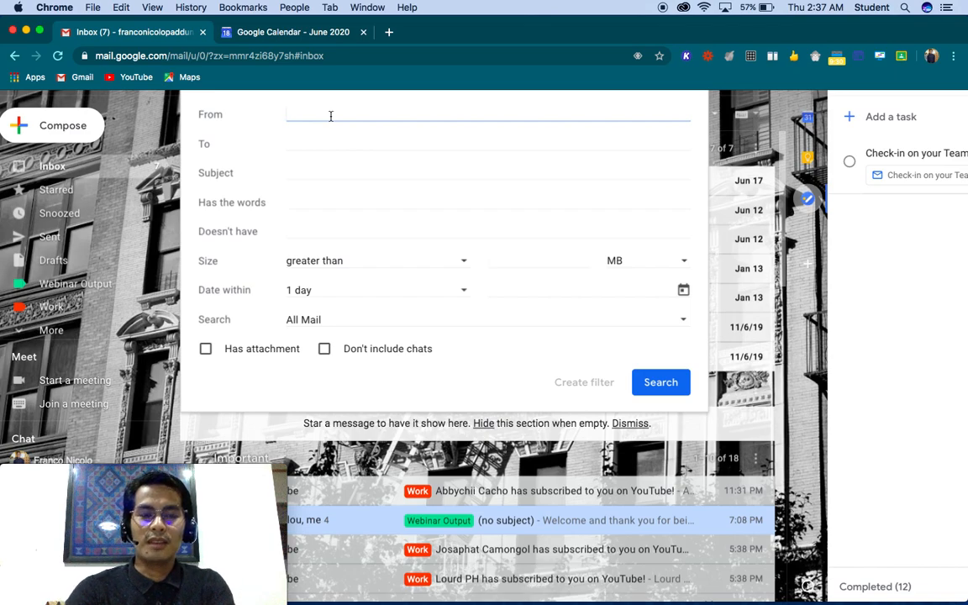
pyautogui.click(303, 170)
pyautogui.write('Youtube')
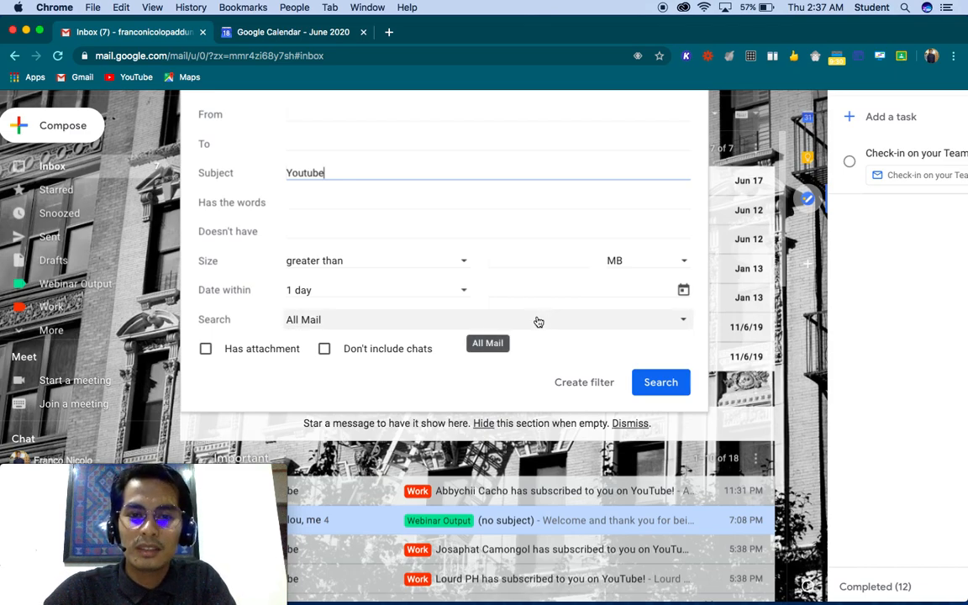
# Step: Start creating a filter from the Youtube subject search
pyautogui.scroll(2, 539, 322)
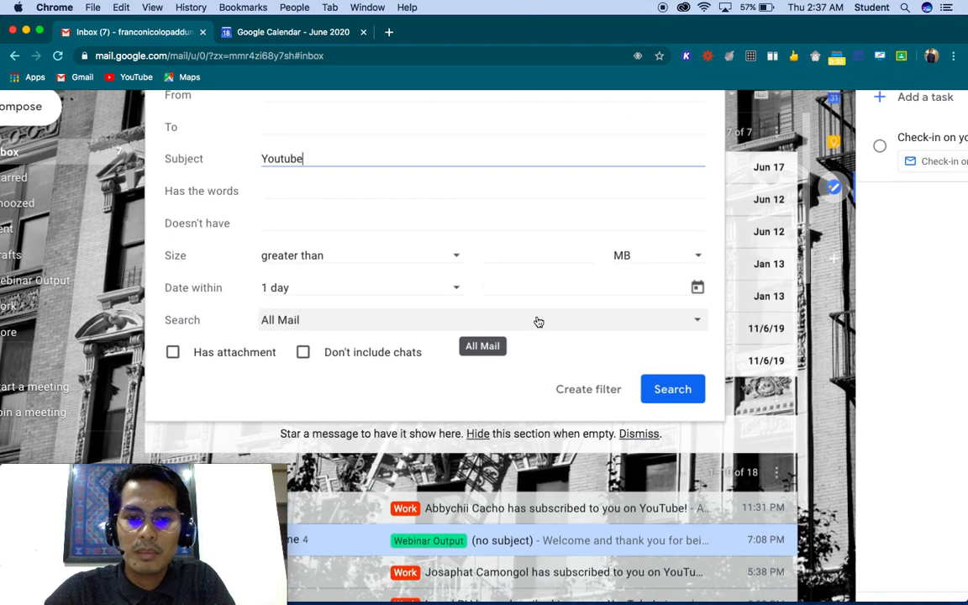
pyautogui.scroll(2, 539, 322)
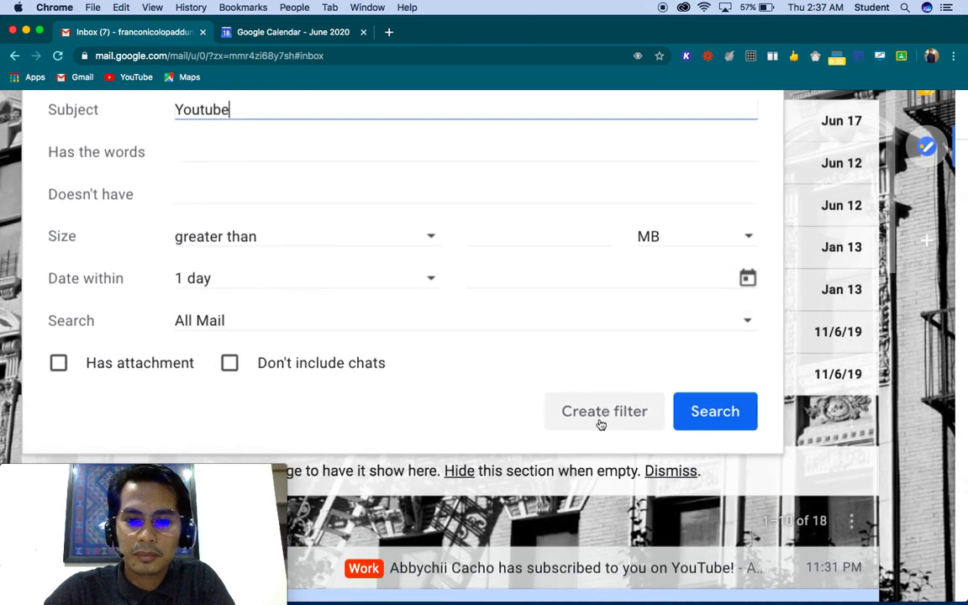
pyautogui.click(601, 424)
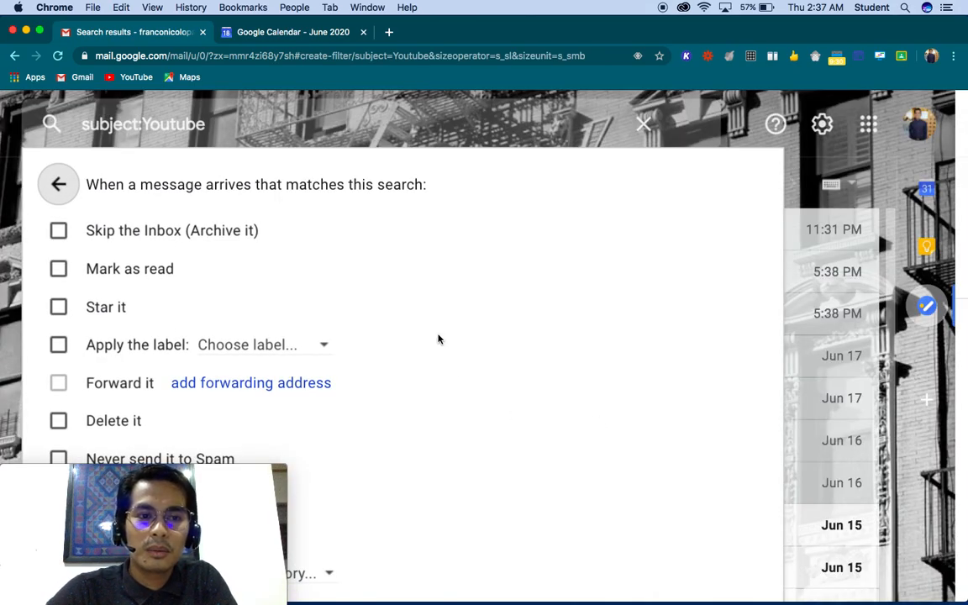
# Step: Set the filter to apply the Work label to matching messages and star them
pyautogui.scroll(-4, 438, 339)
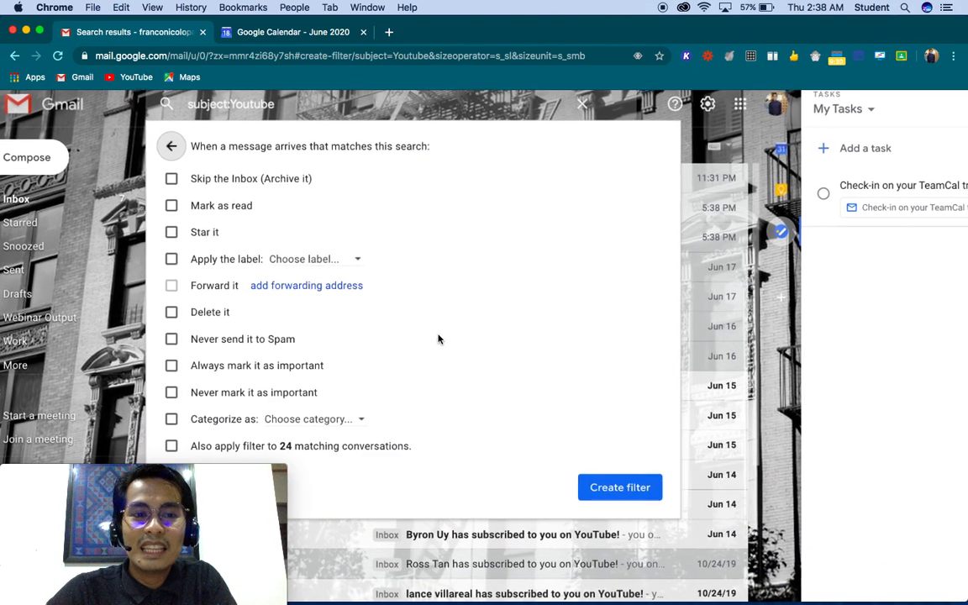
pyautogui.scroll(-2, 438, 339)
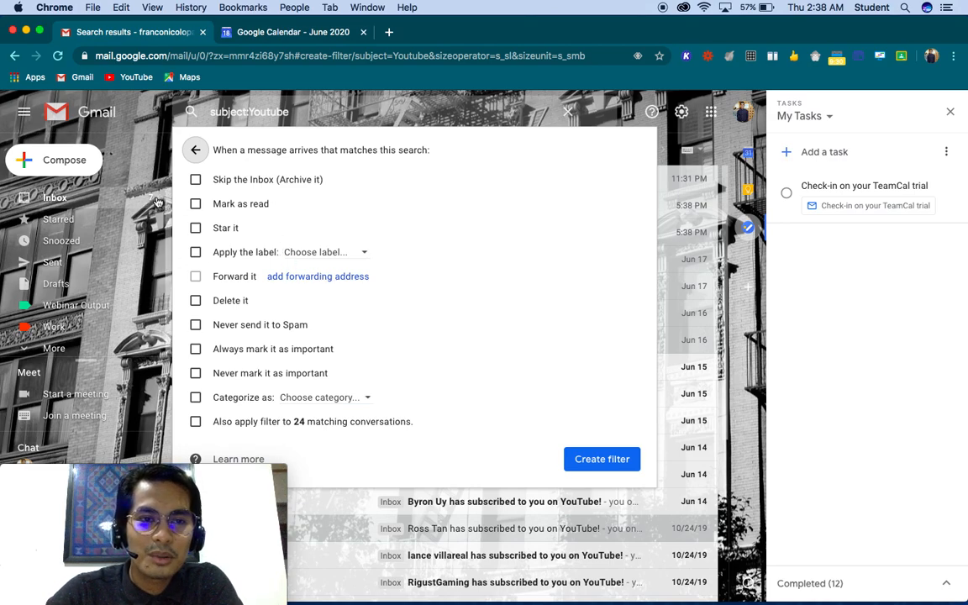
pyautogui.scroll(5, 172, 208)
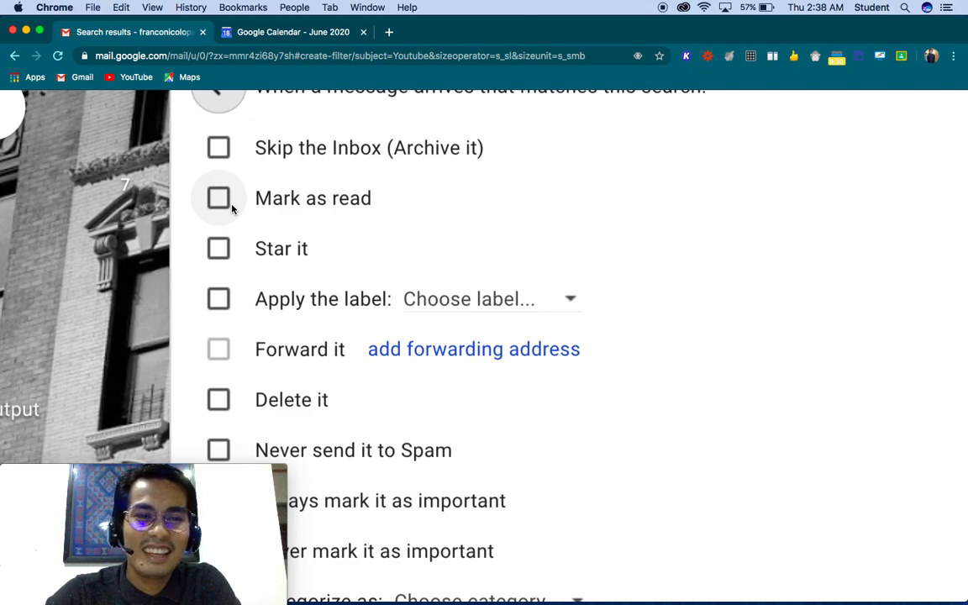
pyautogui.scroll(-1, 222, 206)
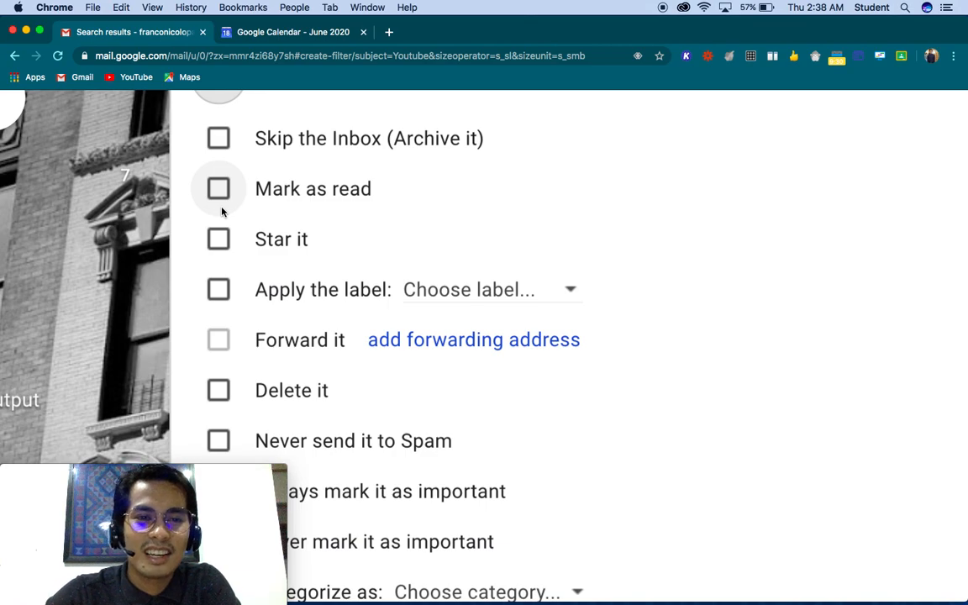
pyautogui.scroll(-3, 222, 211)
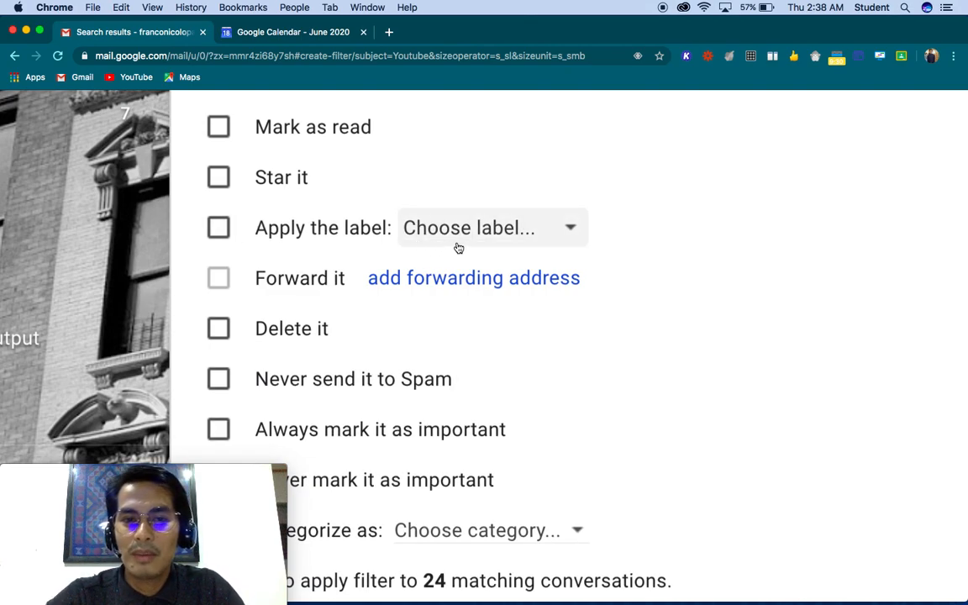
pyautogui.click(433, 229)
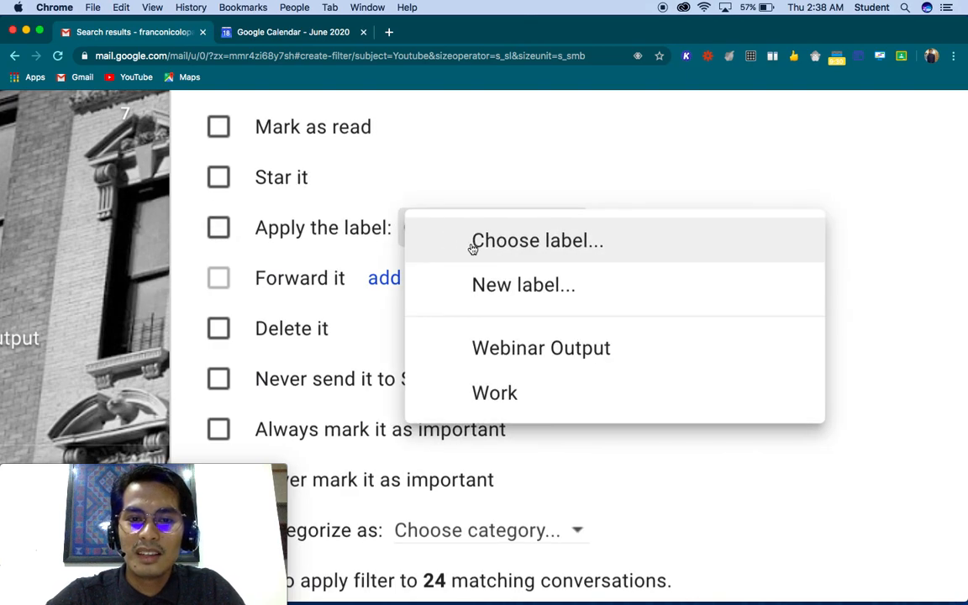
pyautogui.click(507, 395)
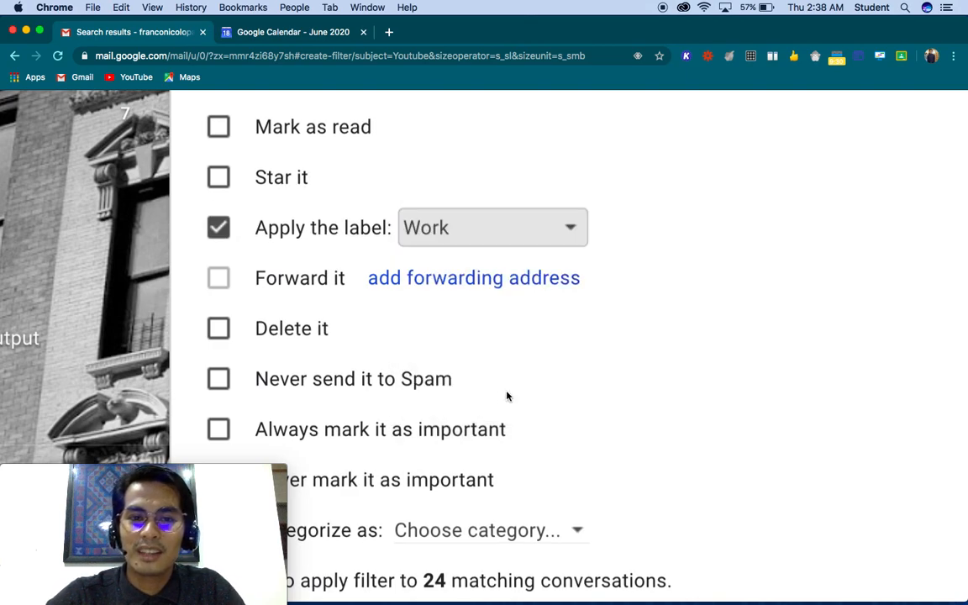
pyautogui.click(219, 185)
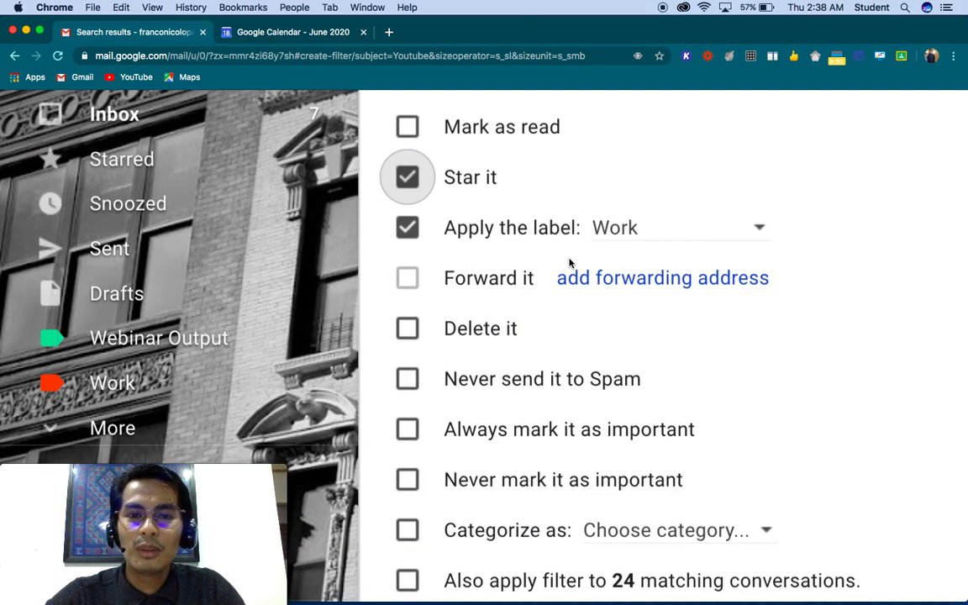
# Step: Examine the remaining filter actions, including forwarding, deletion, spam and importance options, and the choices for categorizing matching messages
pyautogui.scroll(4, 570, 263)
pyautogui.scroll(-1, 570, 263)
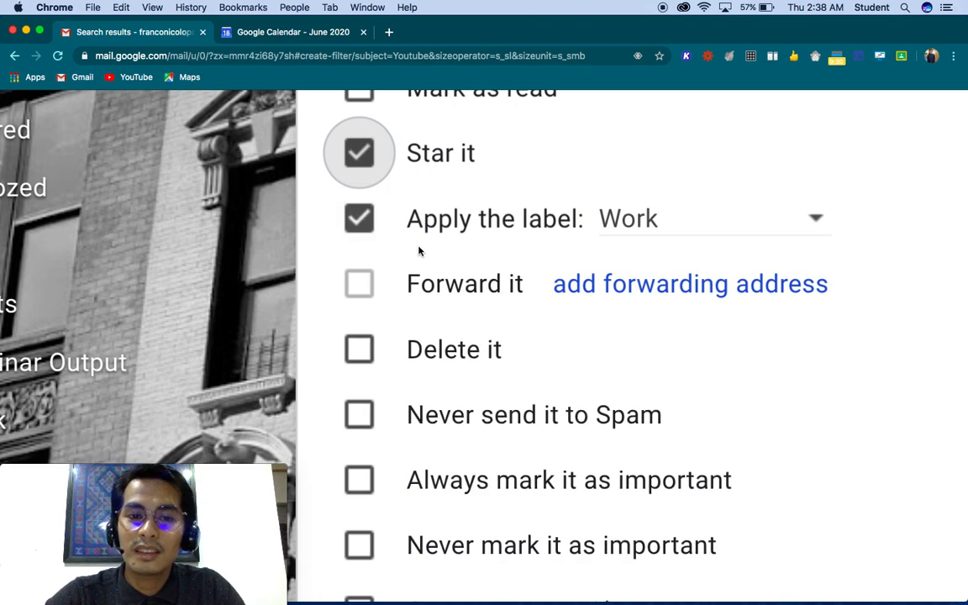
pyautogui.scroll(-3, 420, 250)
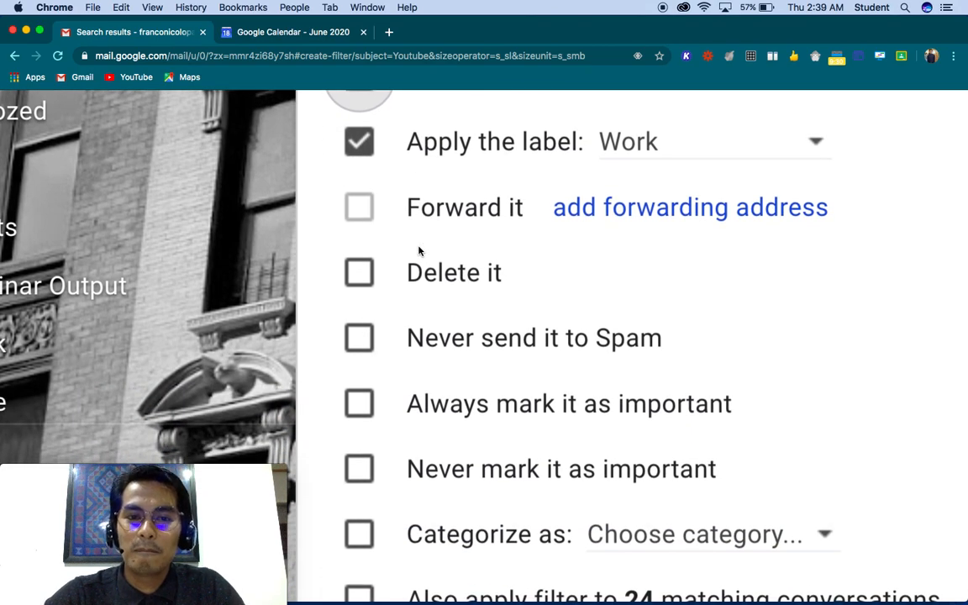
pyautogui.scroll(-2, 380, 313)
pyautogui.scroll(-3, 380, 313)
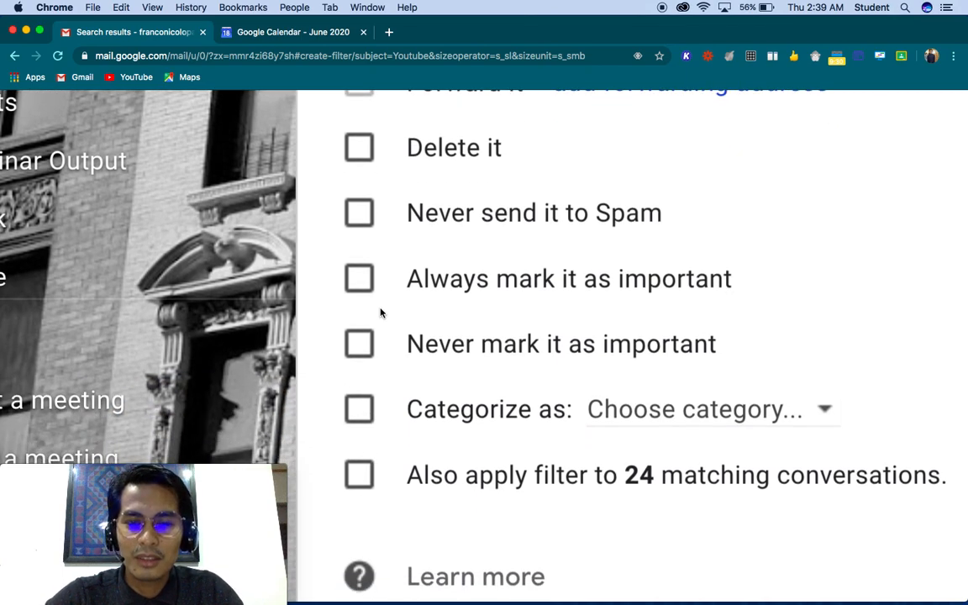
pyautogui.scroll(-1, 380, 312)
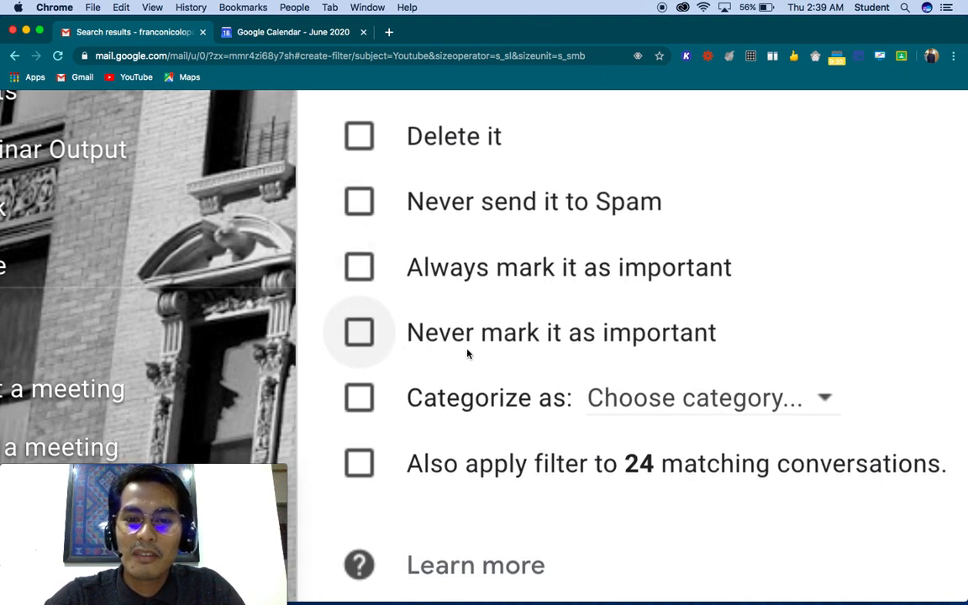
pyautogui.scroll(-1, 627, 366)
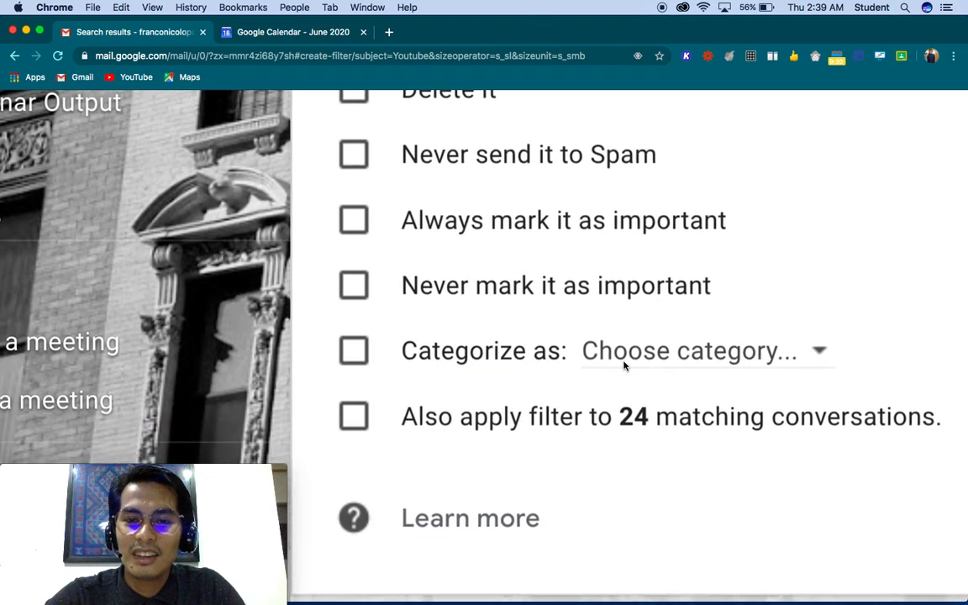
pyautogui.hscroll(1, 625, 365)
pyautogui.click(791, 351)
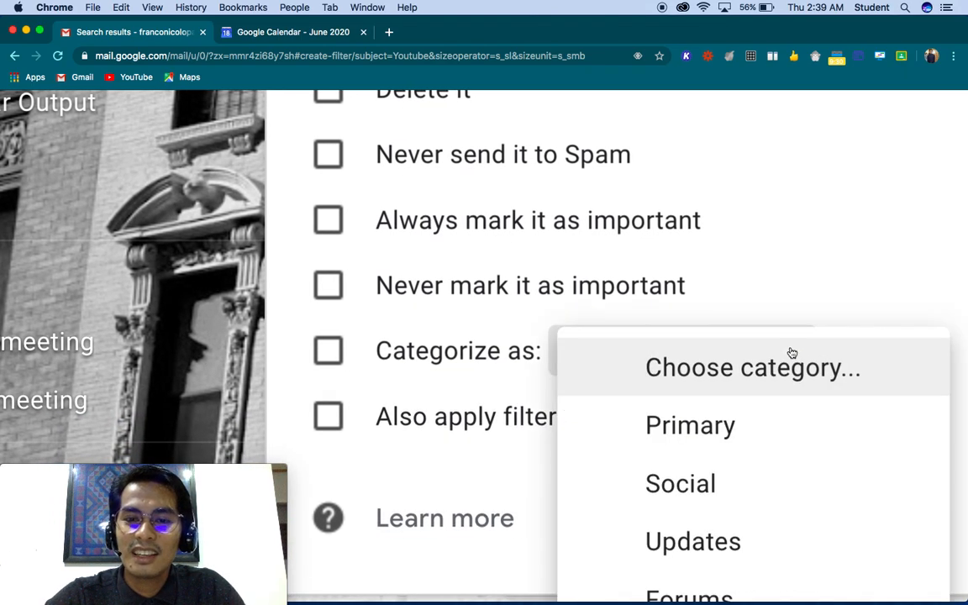
pyautogui.scroll(-3, 725, 418)
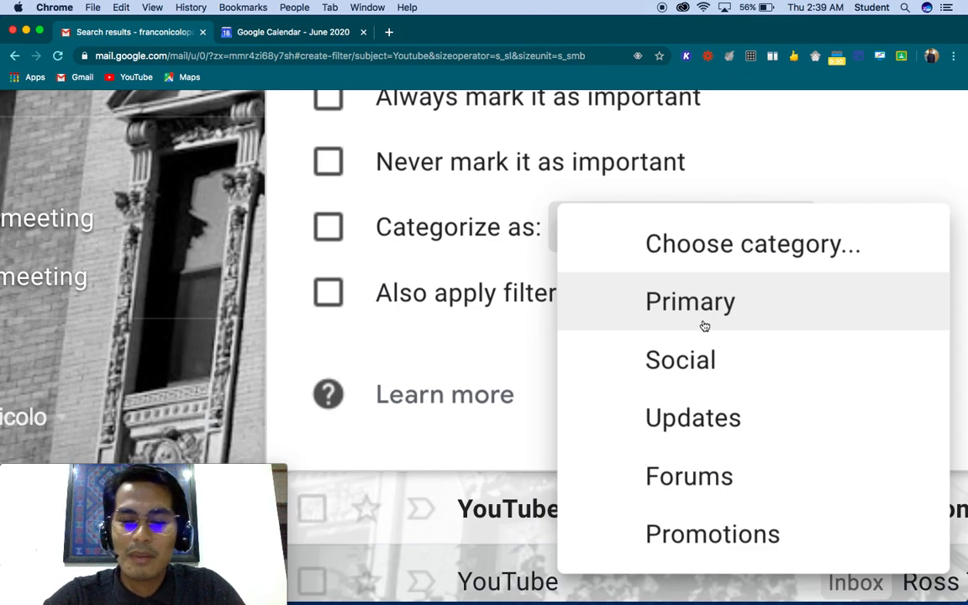
pyautogui.click(523, 355)
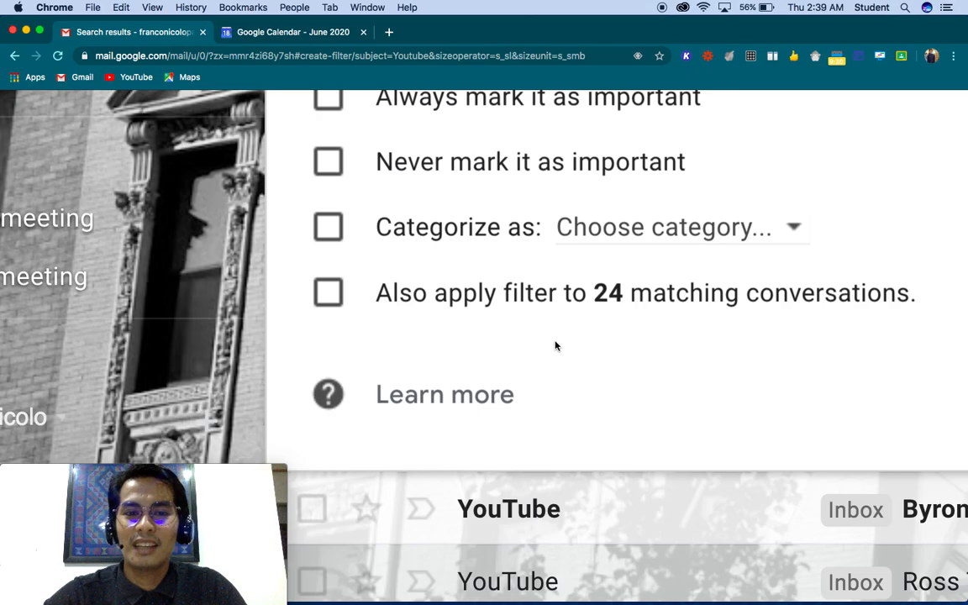
pyautogui.scroll(-5, 555, 346)
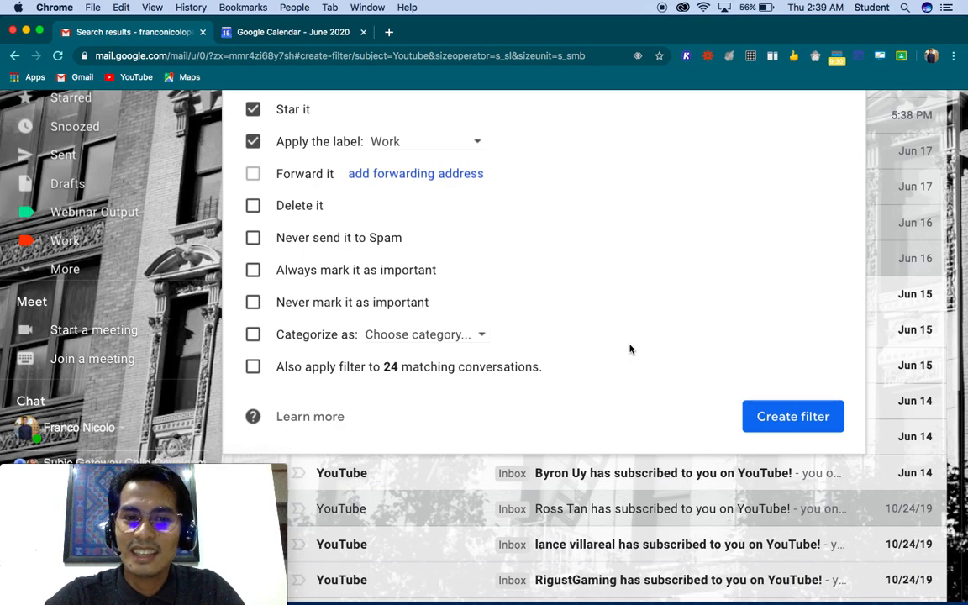
# Step: Create the Youtube subject filter with the chosen star and Work label actions
pyautogui.scroll(2, 588, 314)
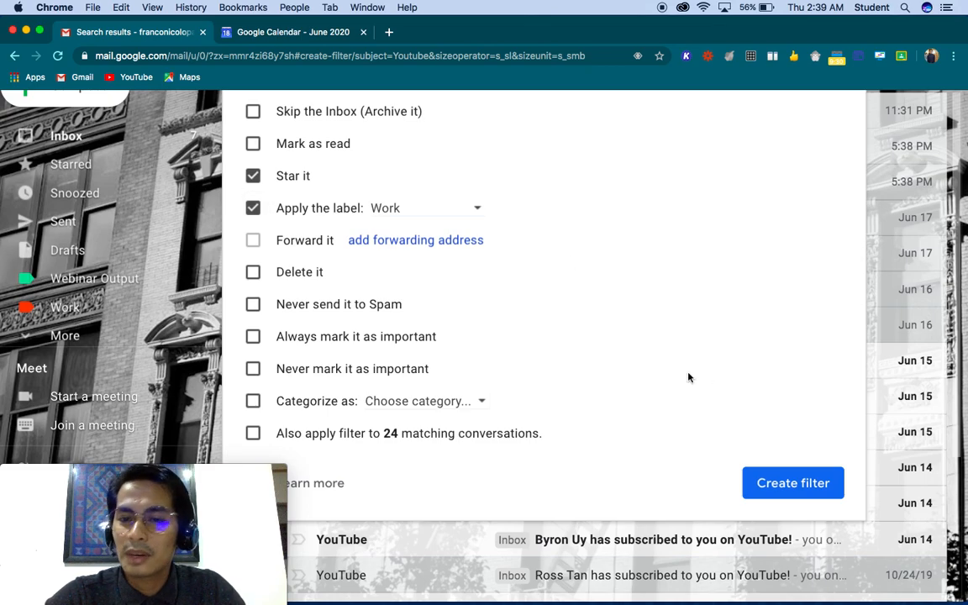
pyautogui.scroll(2, 758, 339)
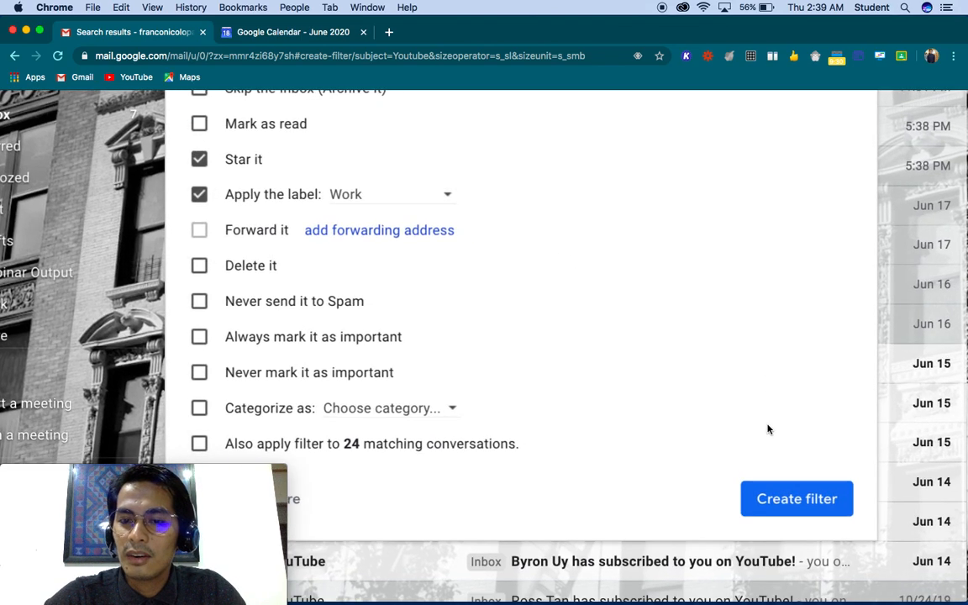
pyautogui.scroll(3, 769, 429)
pyautogui.scroll(2, 767, 429)
pyautogui.scroll(-1, 767, 432)
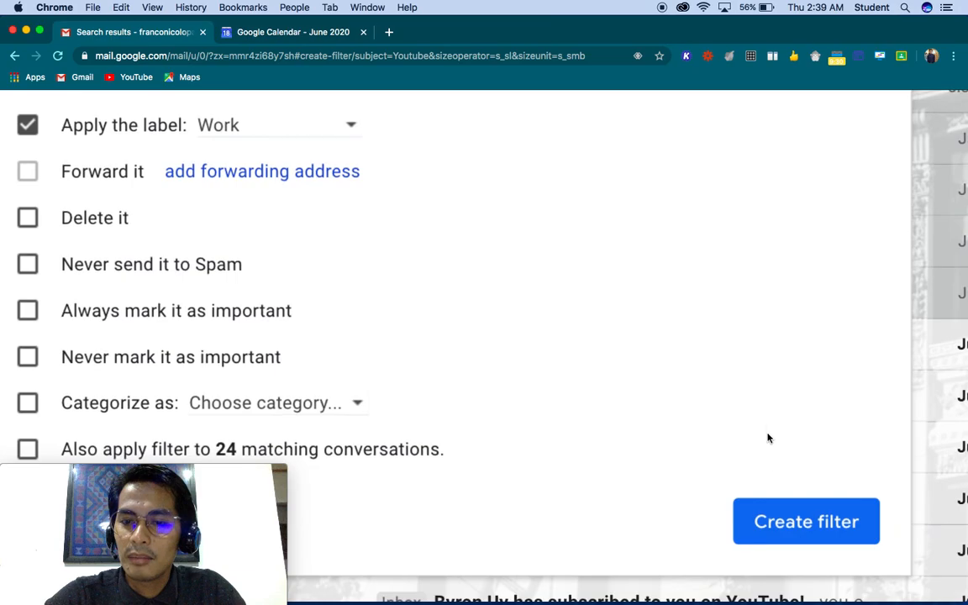
pyautogui.click(792, 522)
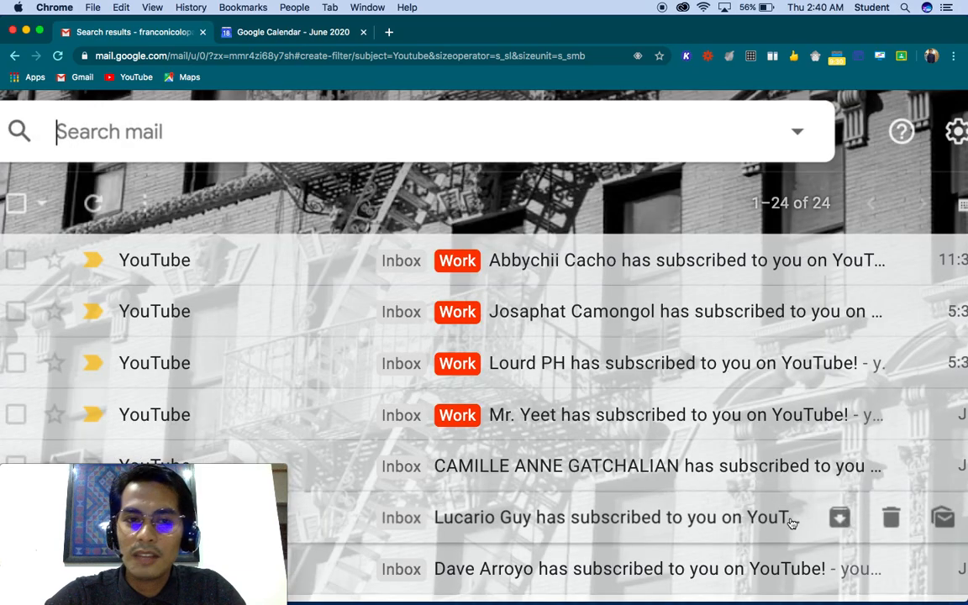
# Step: Switch to Google Contacts through the list of Google apps and close the Google Calendar page
pyautogui.press('super+minus')
pyautogui.press('super+minus')
pyautogui.press('super+minus')
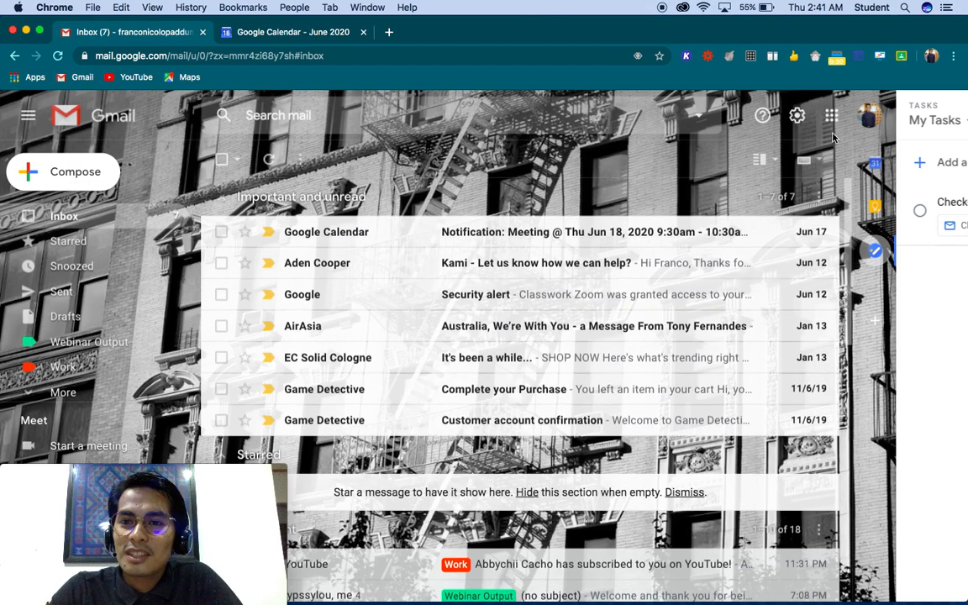
pyautogui.scroll(5, 835, 137)
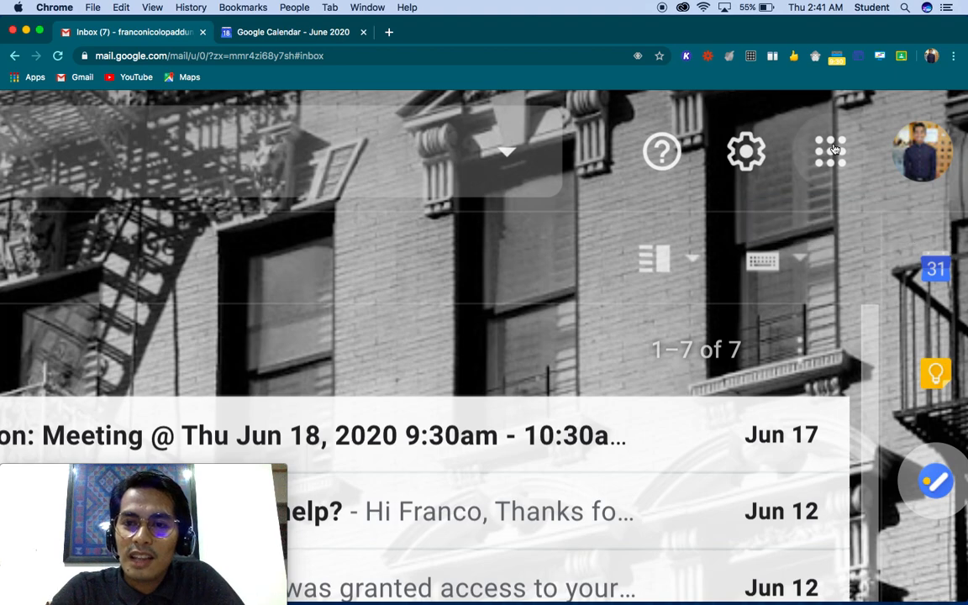
pyautogui.click(832, 150)
pyautogui.scroll(-3, 688, 423)
pyautogui.scroll(-4, 688, 423)
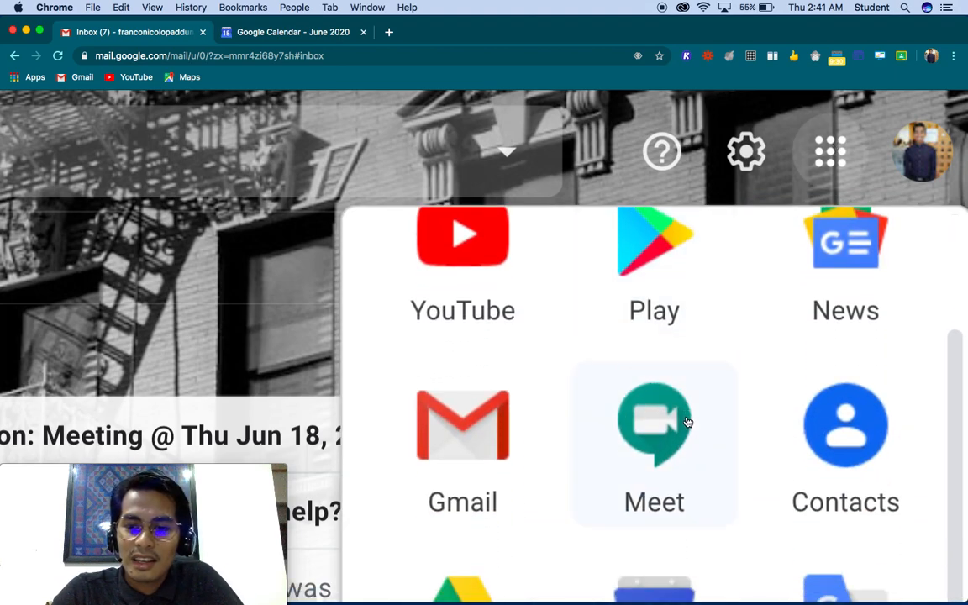
pyautogui.click(859, 429)
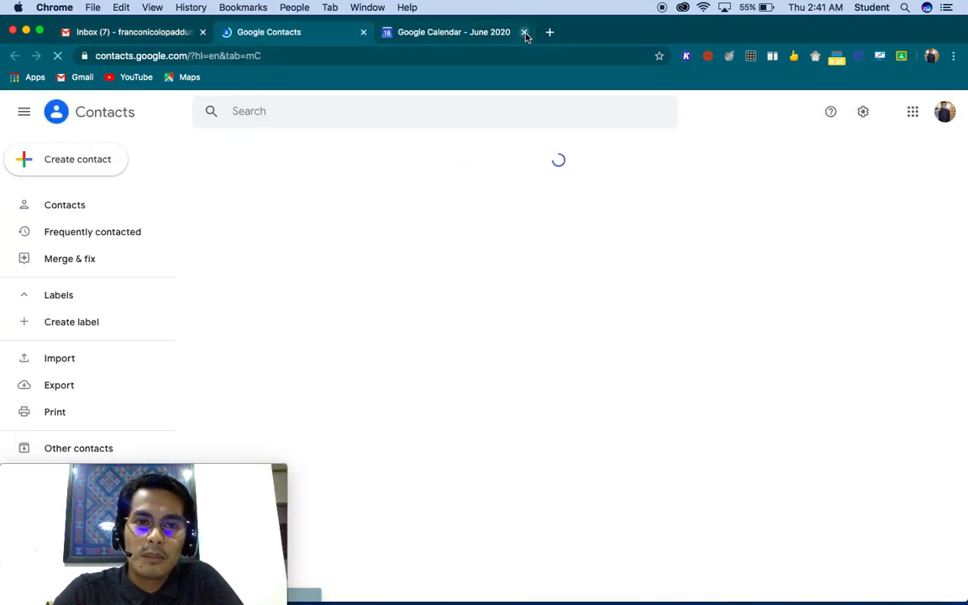
pyautogui.click(523, 32)
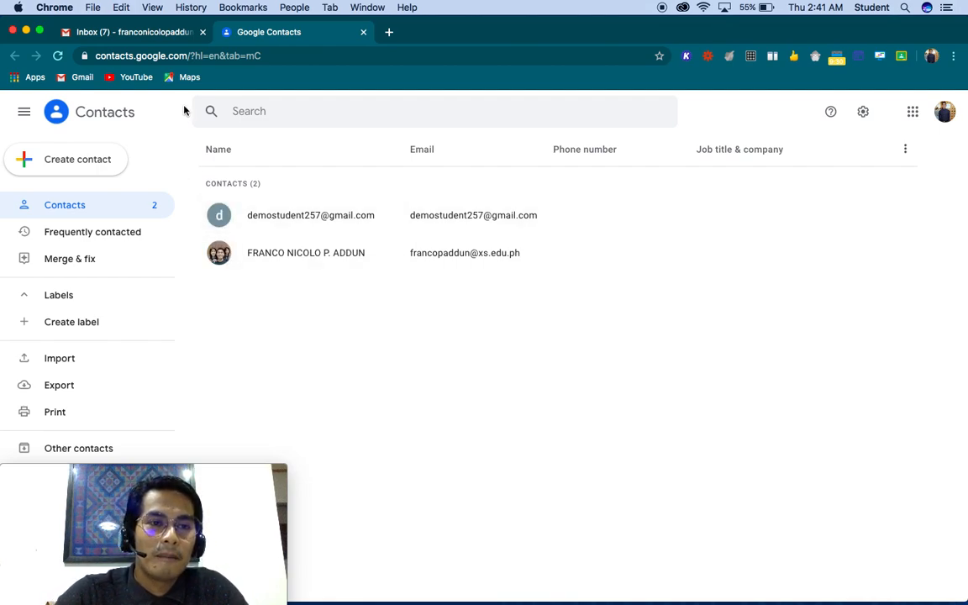
# Step: Examine the form for creating a single new contact and dismiss it without entering anything
pyautogui.scroll(2, 56, 184)
pyautogui.scroll(3, 55, 184)
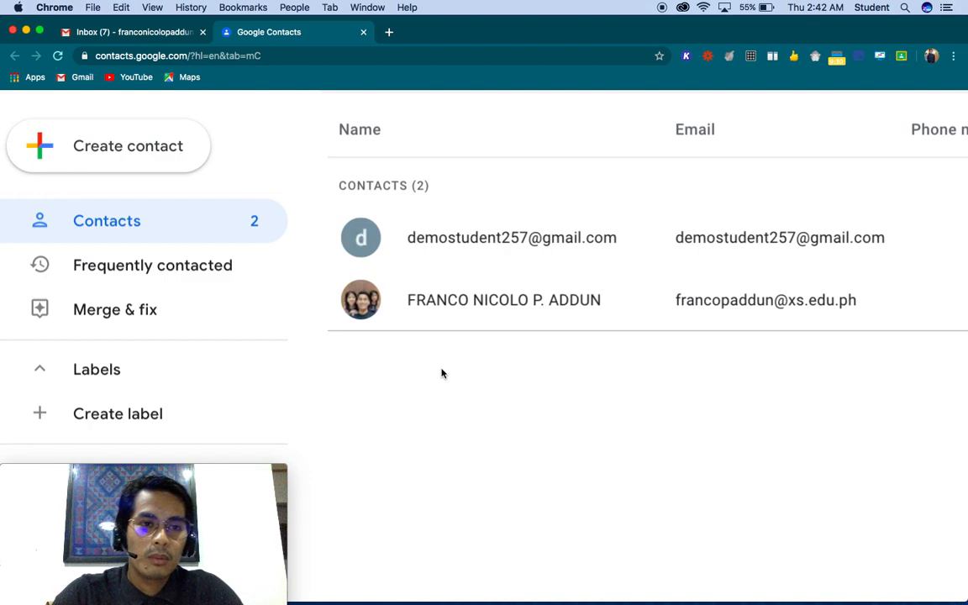
pyautogui.click(135, 154)
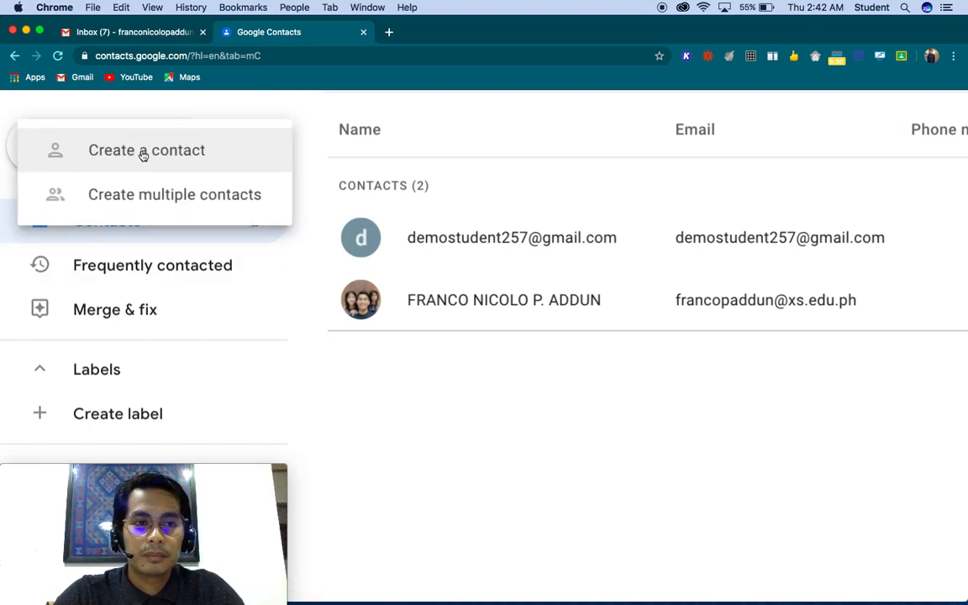
pyautogui.click(174, 153)
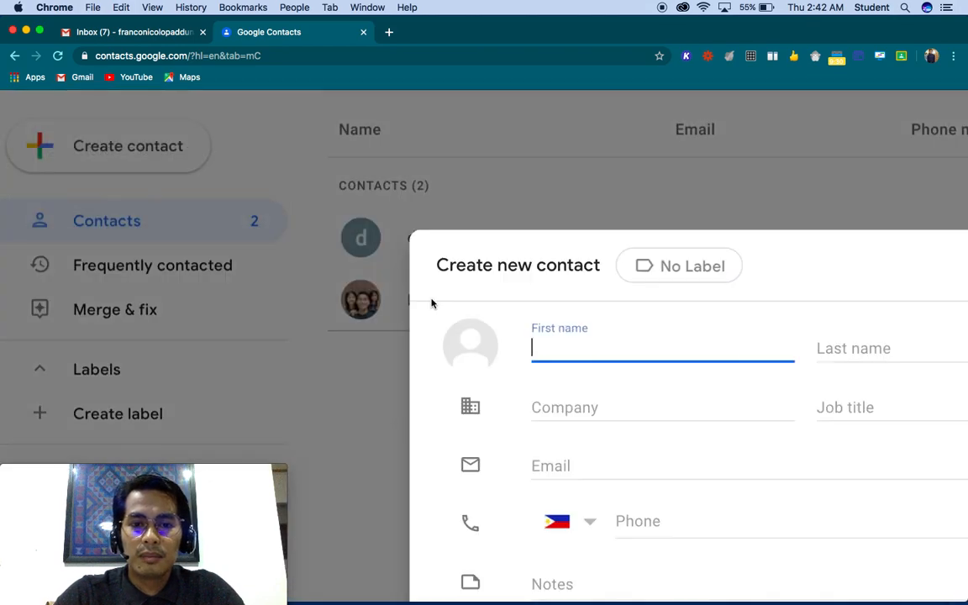
pyautogui.scroll(-3, 589, 341)
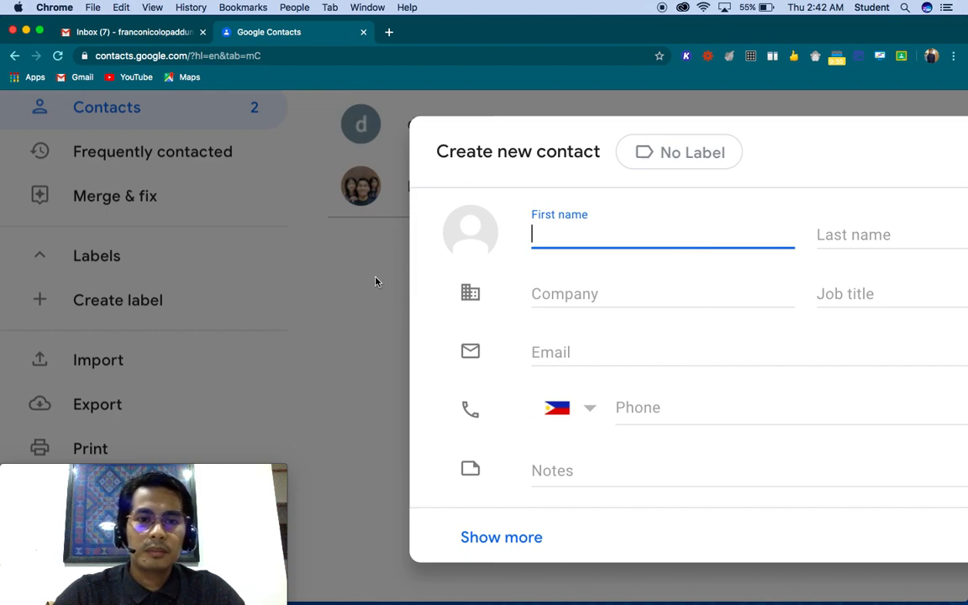
pyautogui.scroll(5, 337, 248)
pyautogui.click(293, 228)
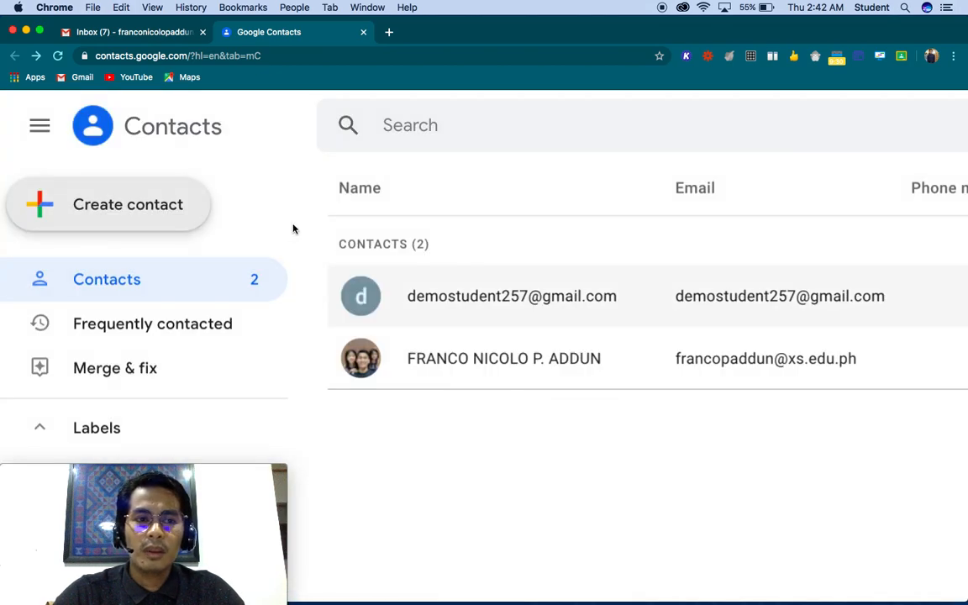
# Step: Examine the form for creating multiple contacts, including its name and email entry and file import option, and cancel it
pyautogui.click(176, 204)
pyautogui.click(173, 255)
pyautogui.scroll(-3, 500, 335)
pyautogui.hscroll(3, 500, 336)
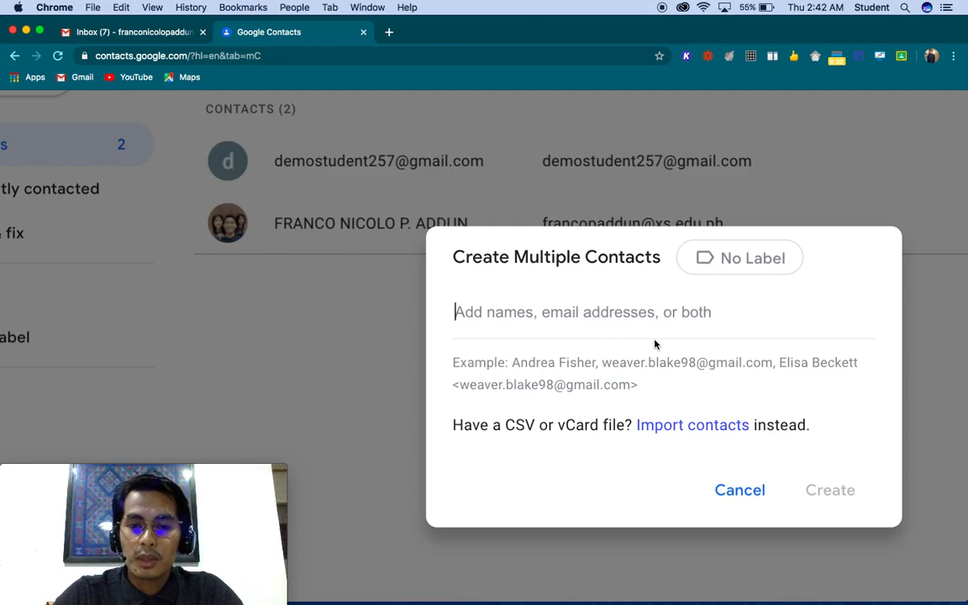
pyautogui.scroll(5, 672, 454)
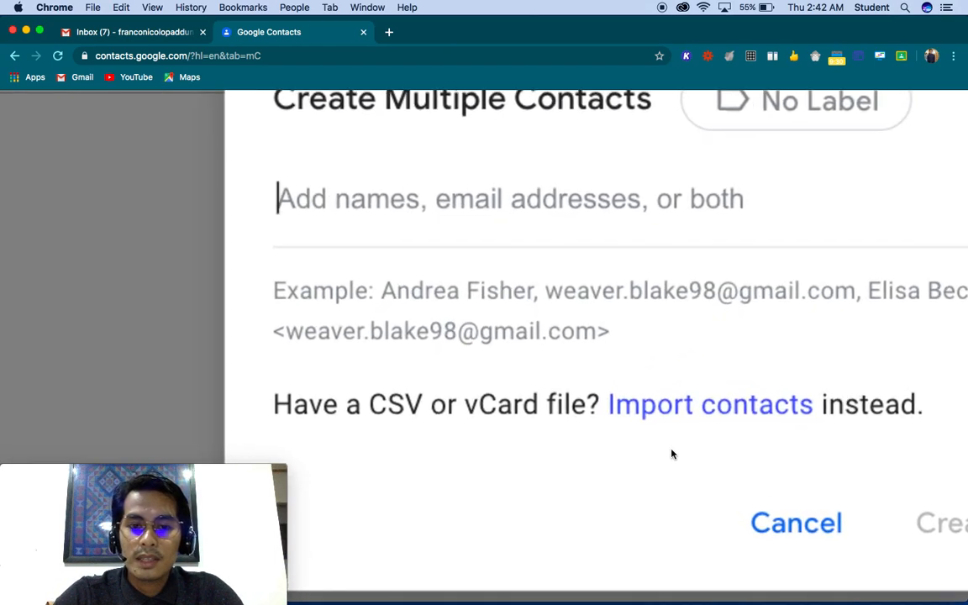
pyautogui.scroll(-1, 671, 454)
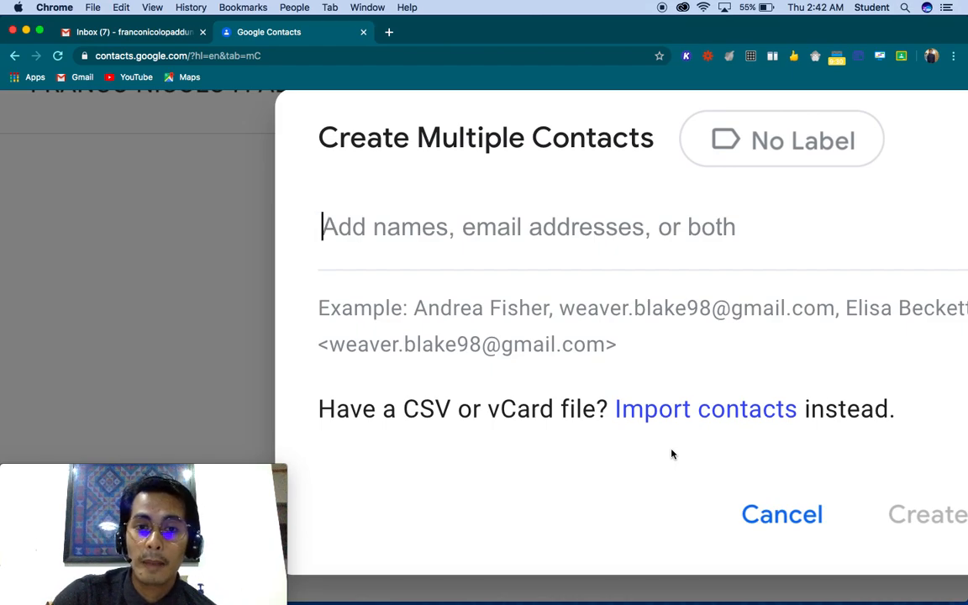
pyautogui.scroll(-5, 687, 460)
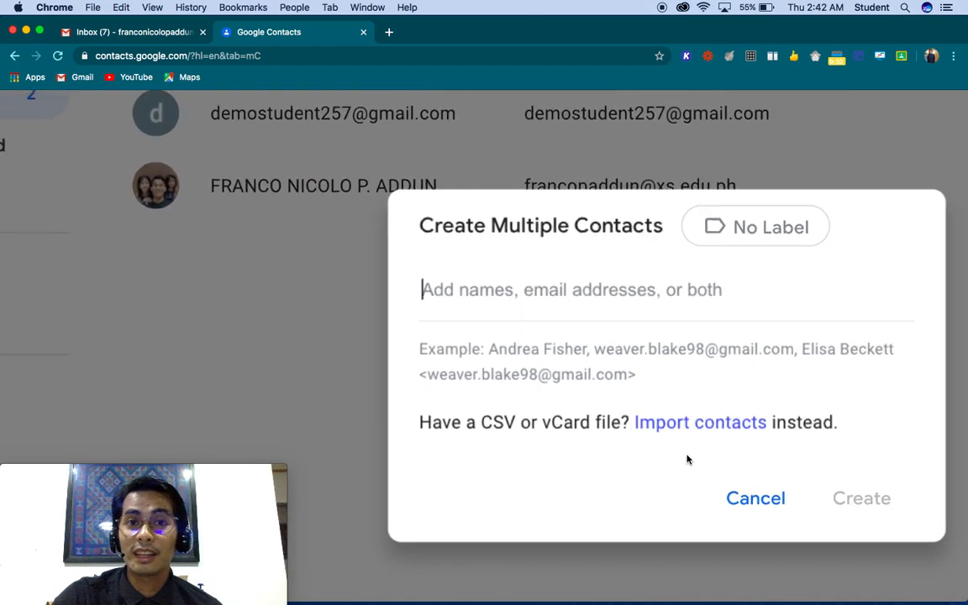
pyautogui.scroll(1, 687, 459)
pyautogui.scroll(-3, 687, 460)
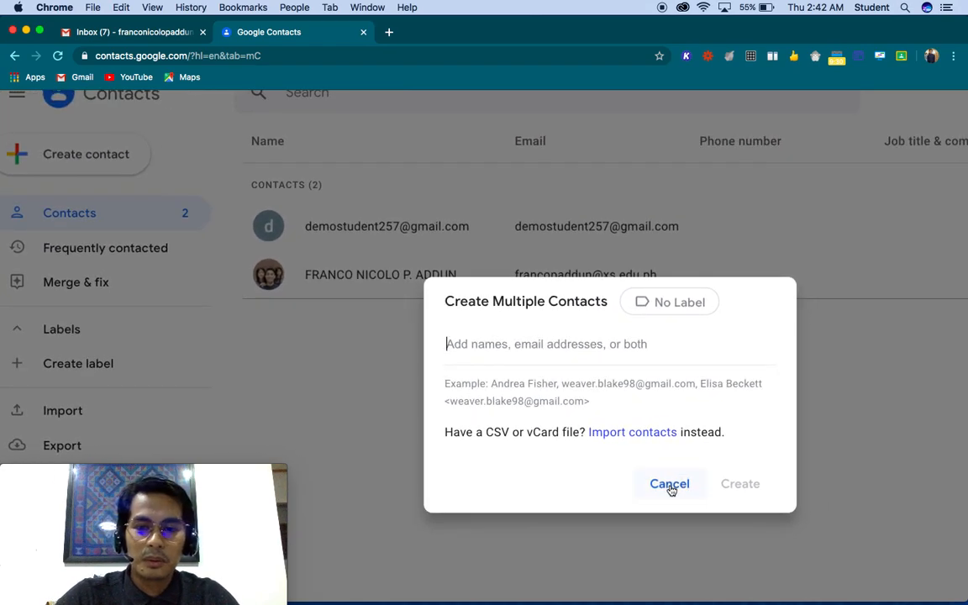
pyautogui.click(671, 490)
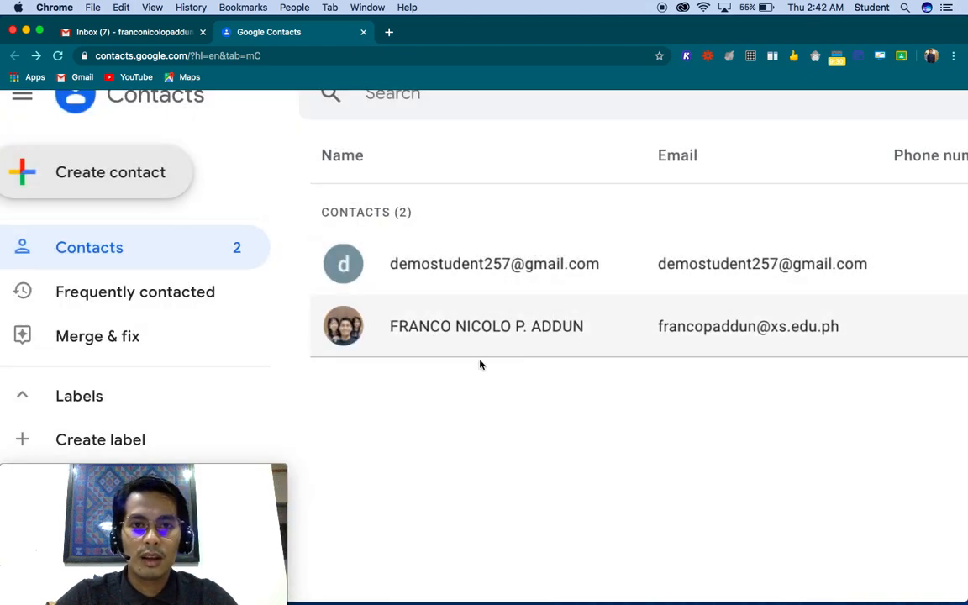
# Step: Create a contact label named "Department"
pyautogui.scroll(-3, 380, 418)
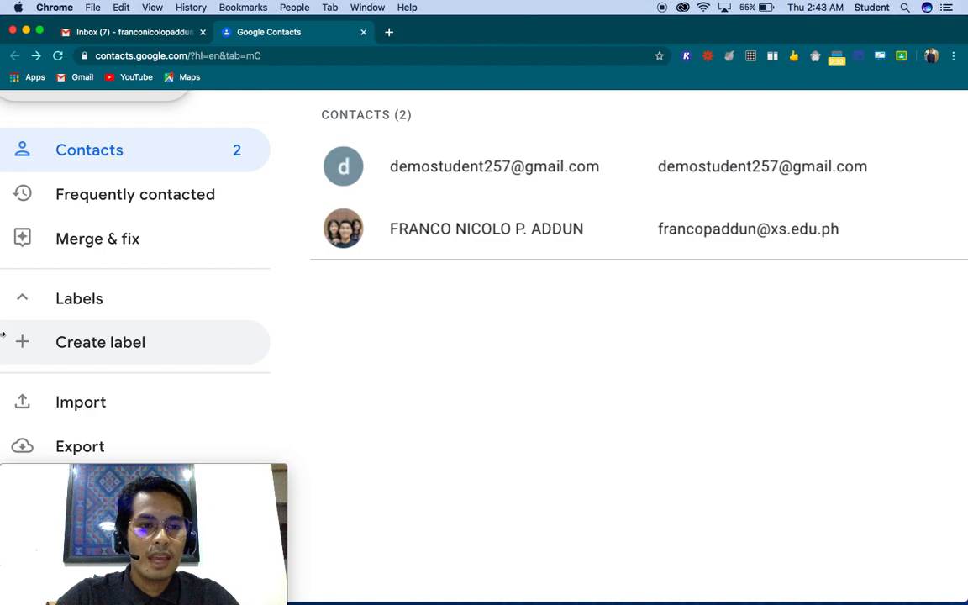
pyautogui.scroll(5, 25, 317)
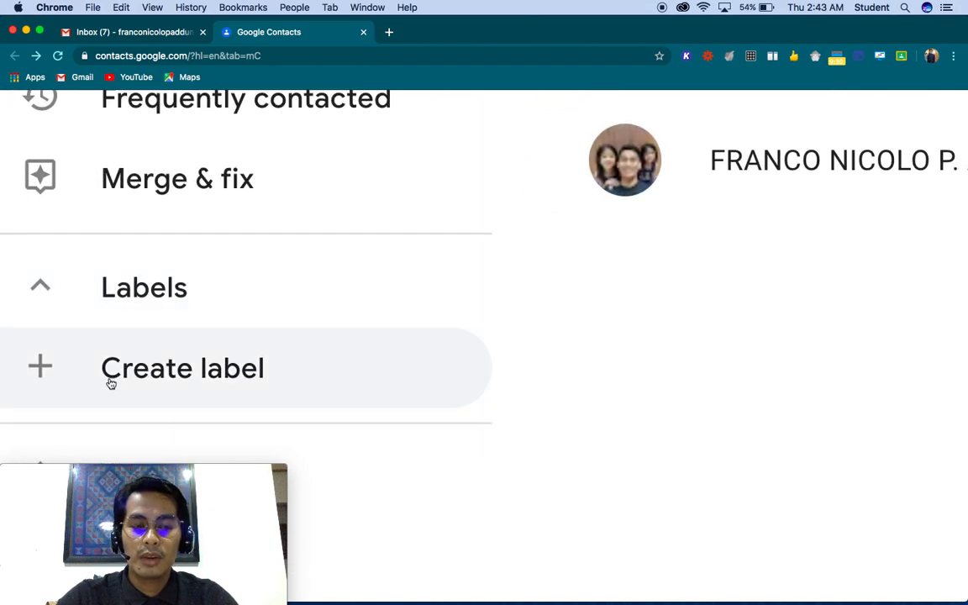
pyautogui.click(39, 367)
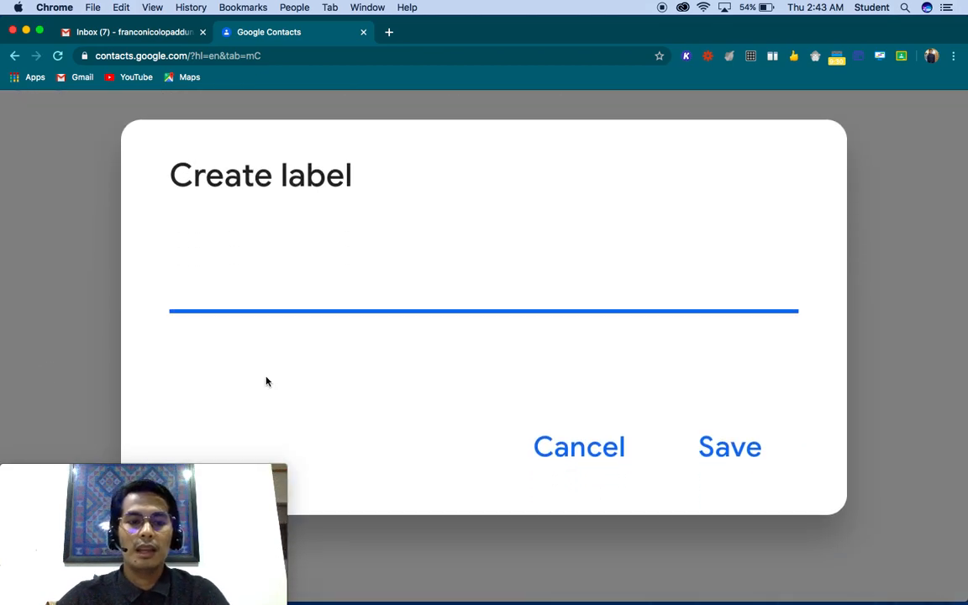
pyautogui.write('Team')
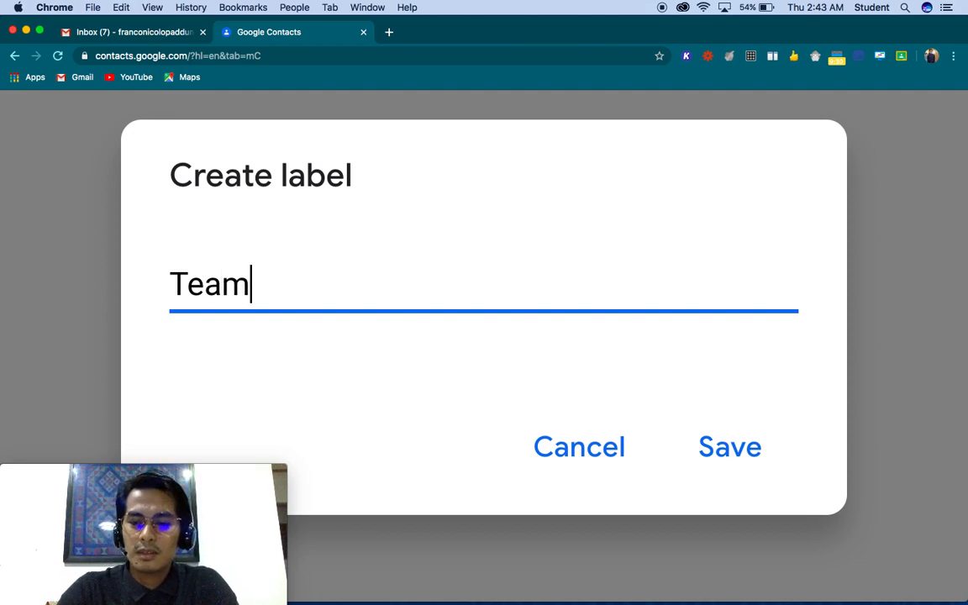
pyautogui.press('BackSpace')
pyautogui.press('BackSpace')
pyautogui.press('BackSpace')
pyautogui.press('BackSpace')
pyautogui.write('Depa')
pyautogui.press('BackSpace')
pyautogui.write('partment')
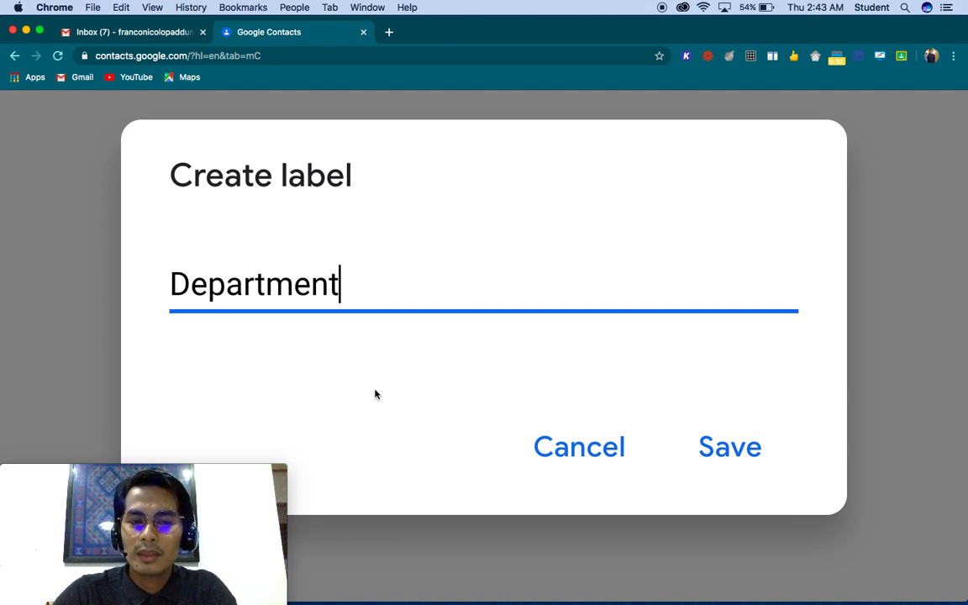
pyautogui.click(710, 428)
pyautogui.scroll(6, 420, 278)
pyautogui.scroll(-3, 421, 278)
pyautogui.scroll(-5, 421, 279)
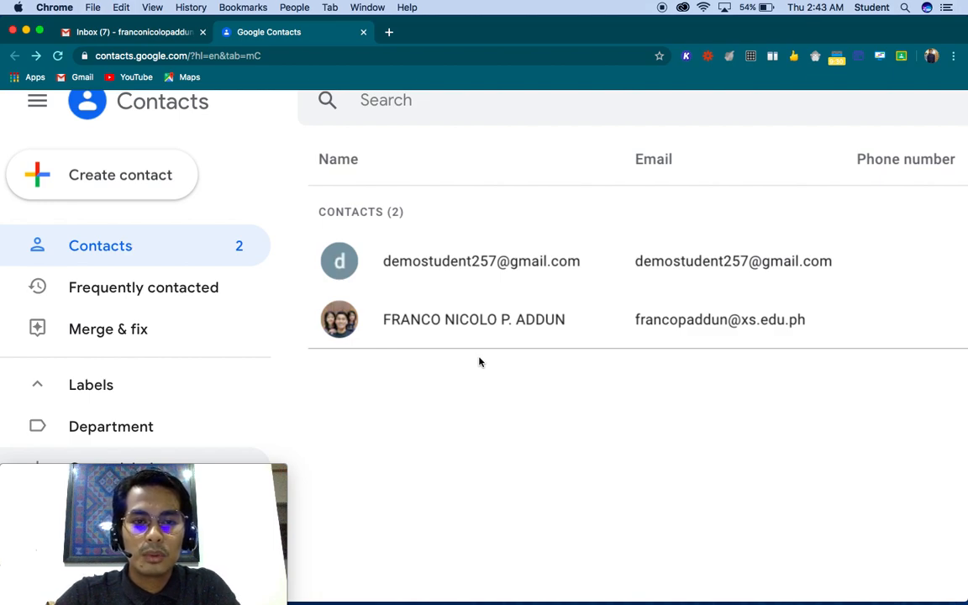
# Step: Select both contacts in the contact list and apply the "Department" label to them
pyautogui.scroll(2, 480, 363)
pyautogui.moveTo(336, 266)
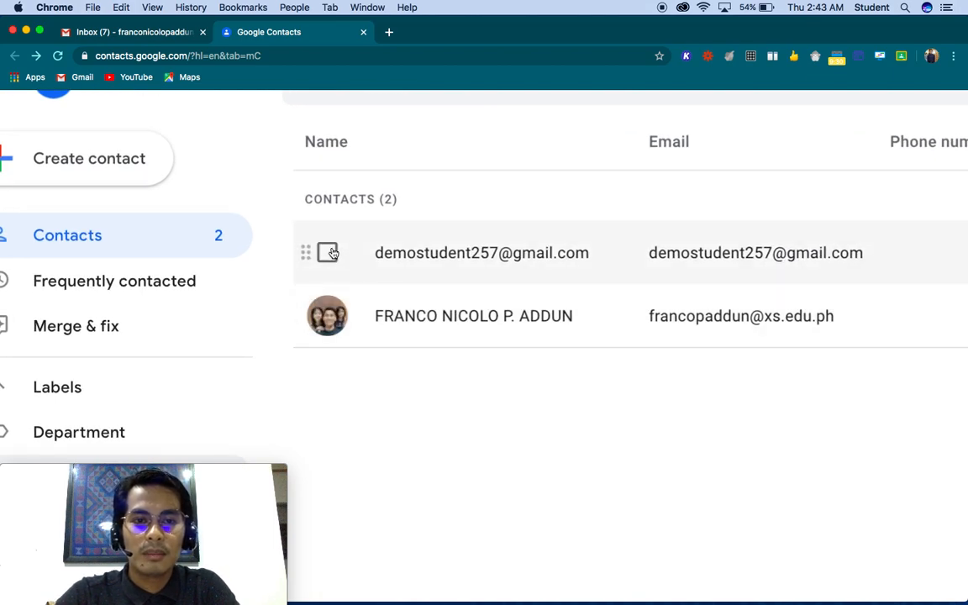
pyautogui.click(332, 254)
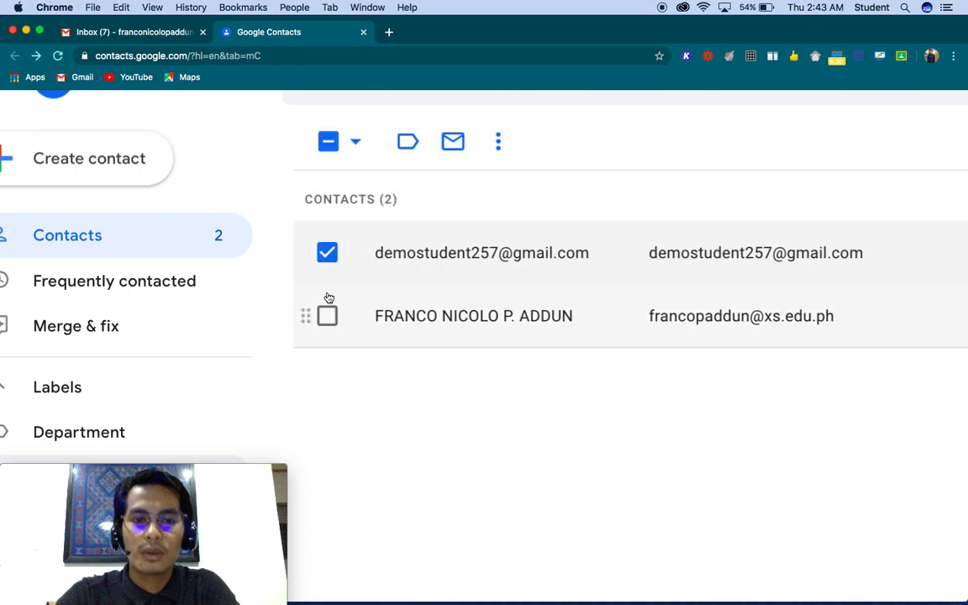
pyautogui.click(329, 319)
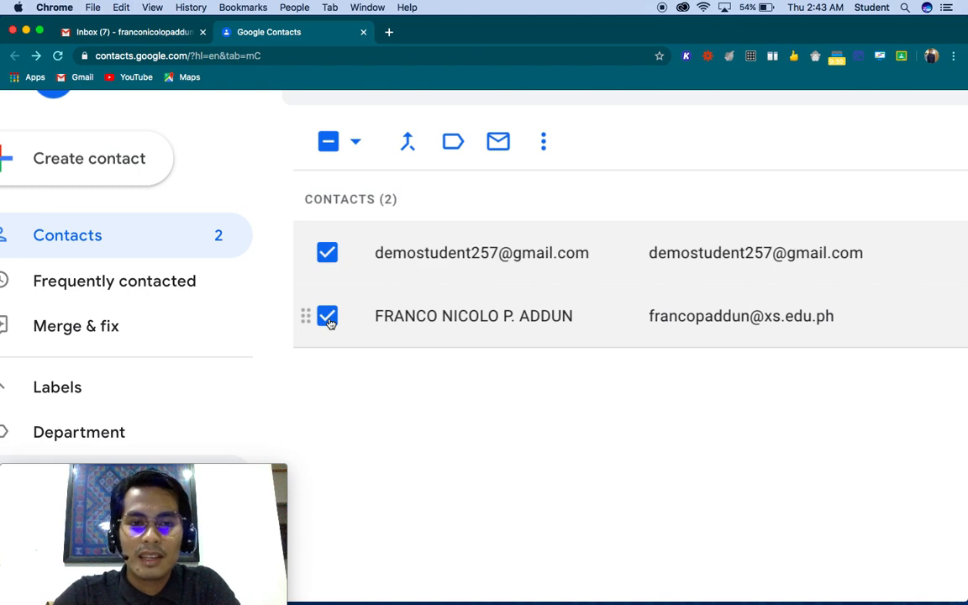
pyautogui.scroll(5, 348, 254)
pyautogui.scroll(1, 348, 249)
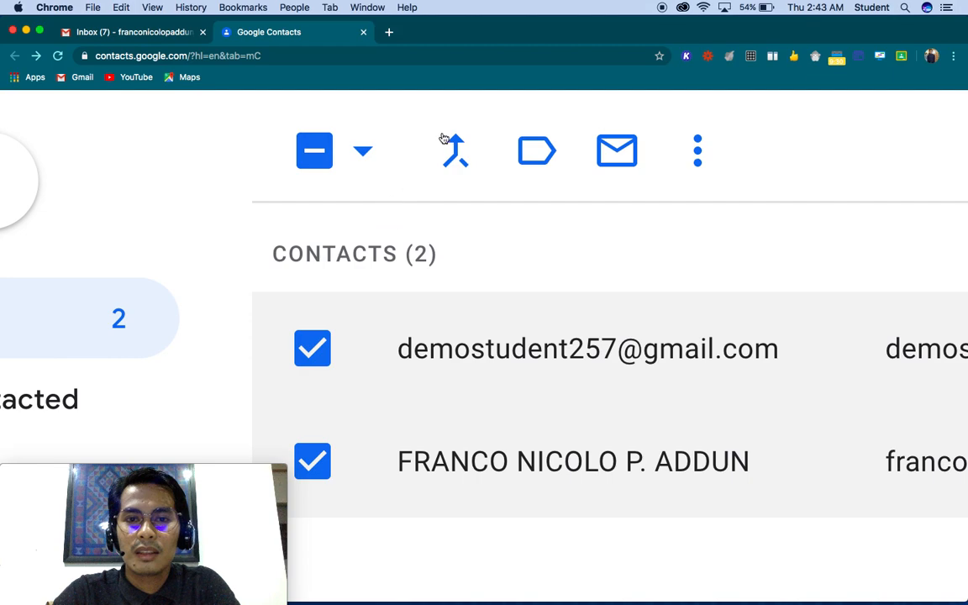
pyautogui.click(548, 160)
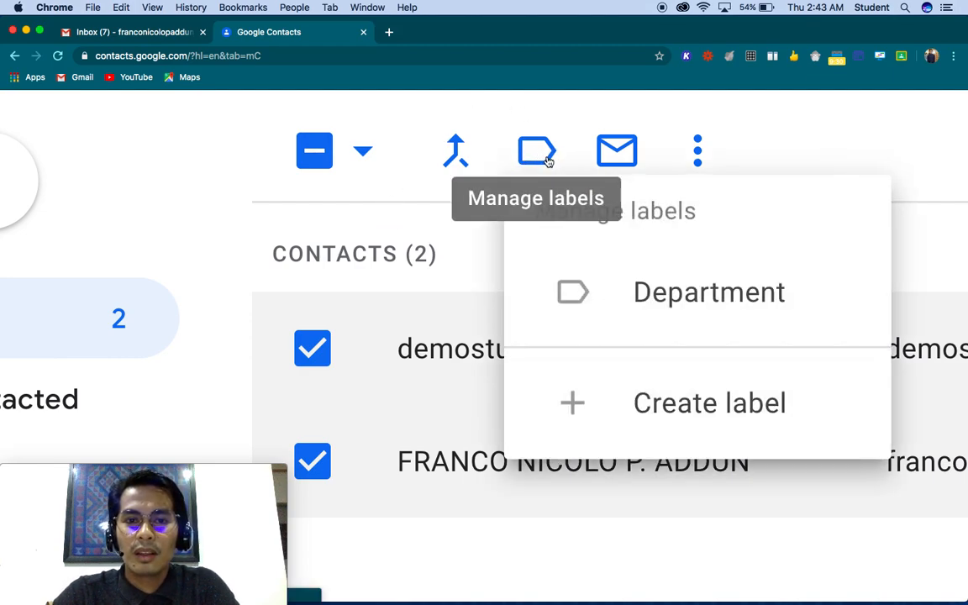
pyautogui.click(653, 299)
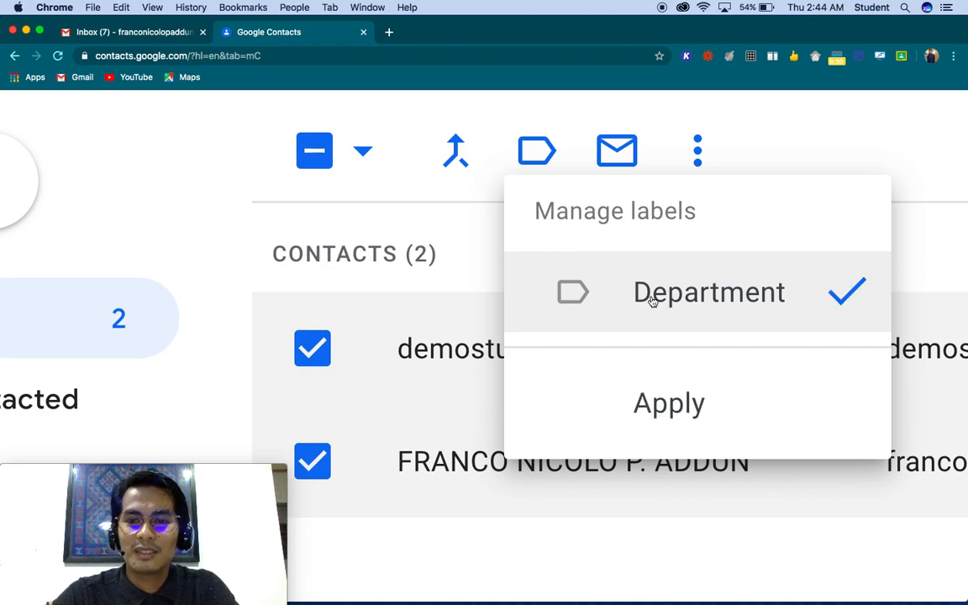
pyautogui.click(670, 401)
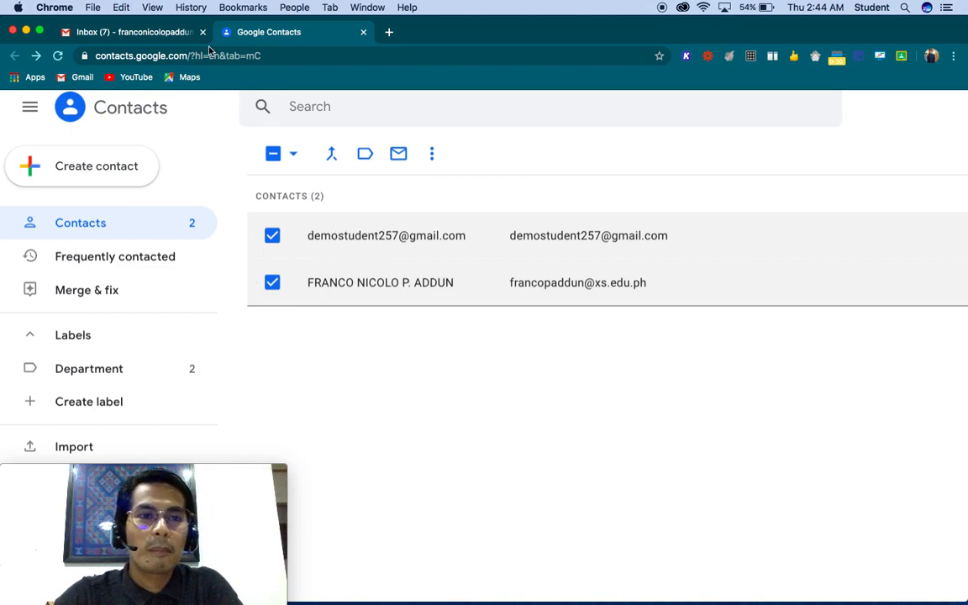
# Step: Switch to the Gmail inbox and start a new message with the subject "Document"
pyautogui.click(135, 32)
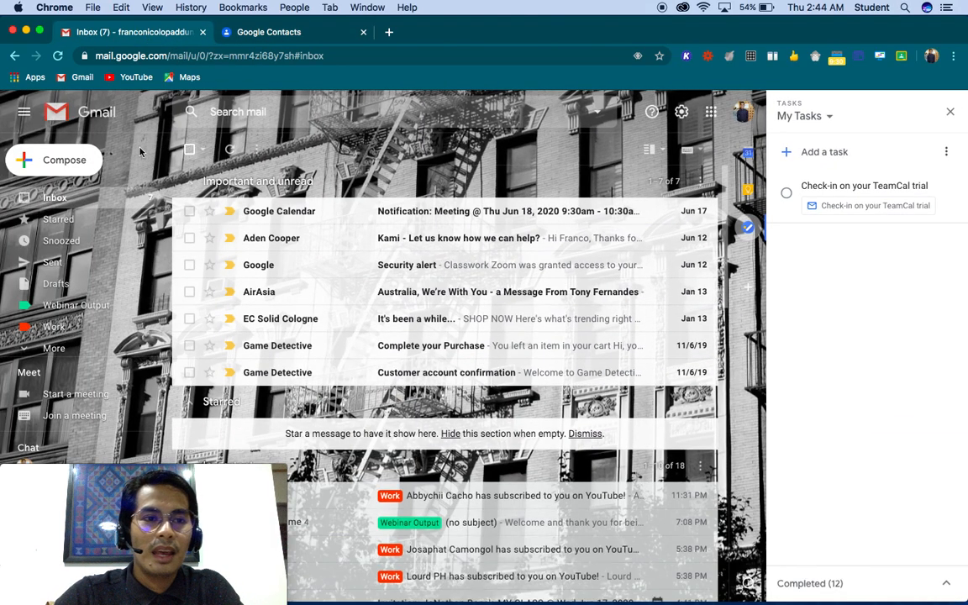
pyautogui.click(83, 162)
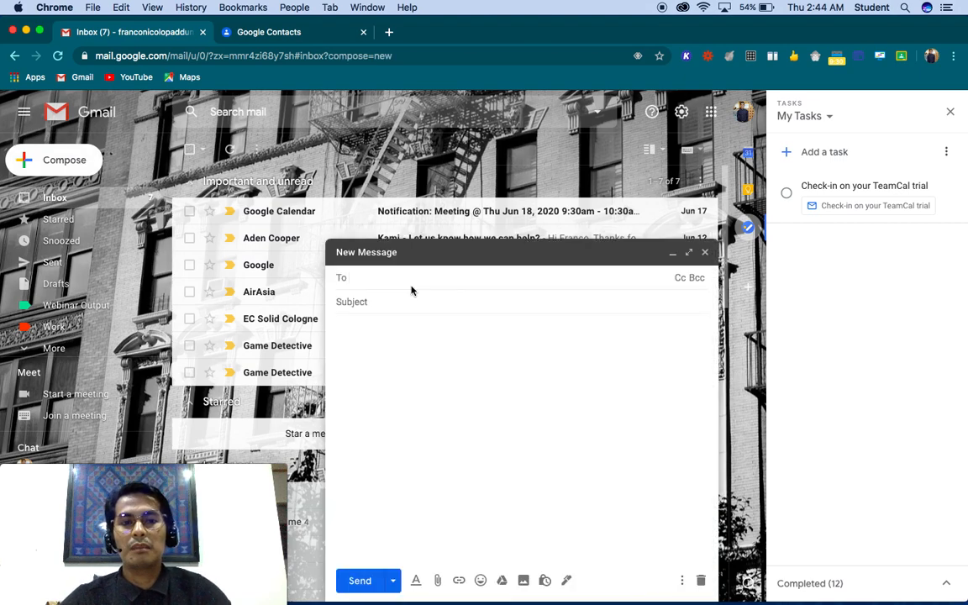
pyautogui.click(454, 302)
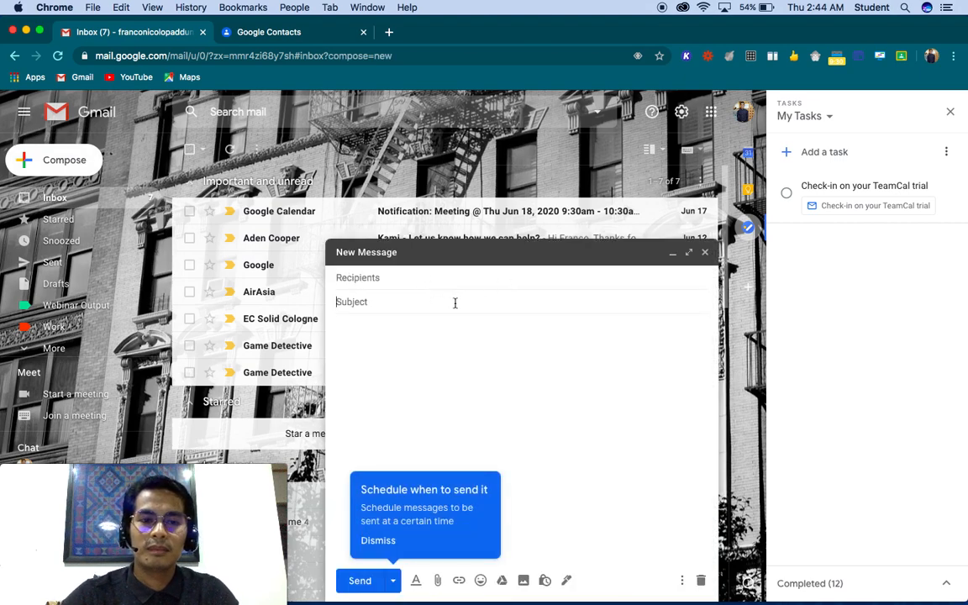
pyautogui.write('Document')
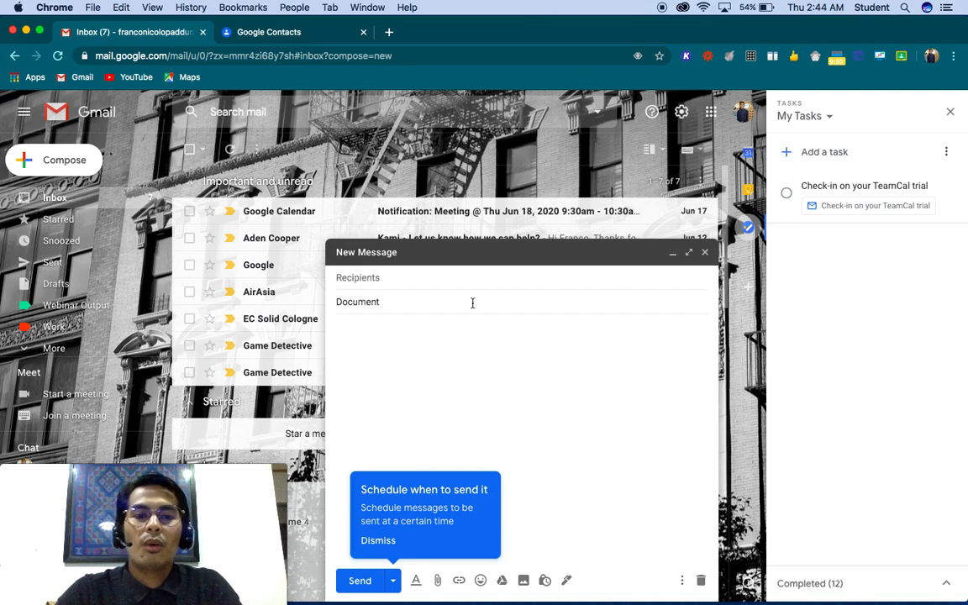
# Step: Address the message to everyone under the "Department" contact label, and discard the draft
pyautogui.click(389, 278)
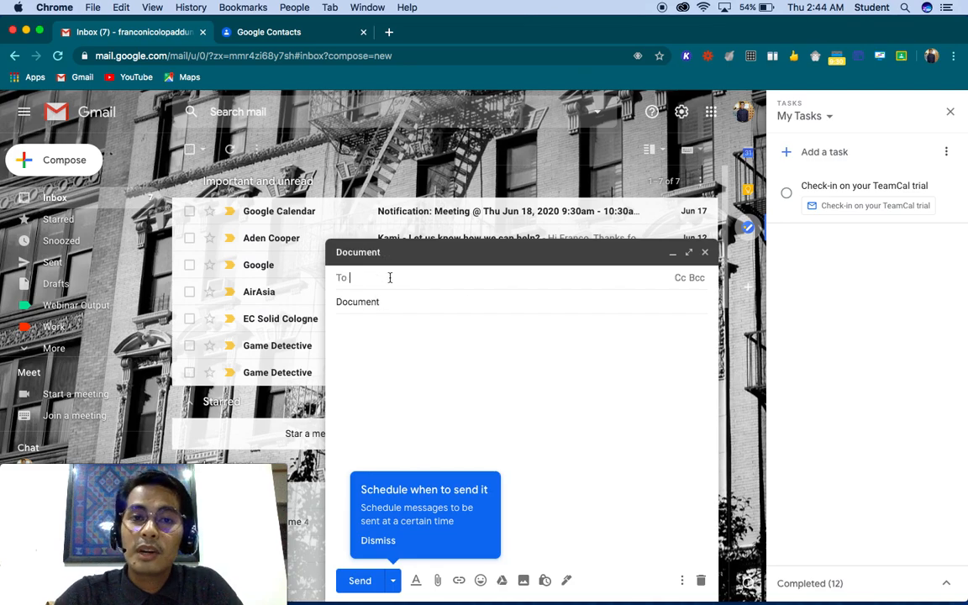
pyautogui.scroll(3, 391, 276)
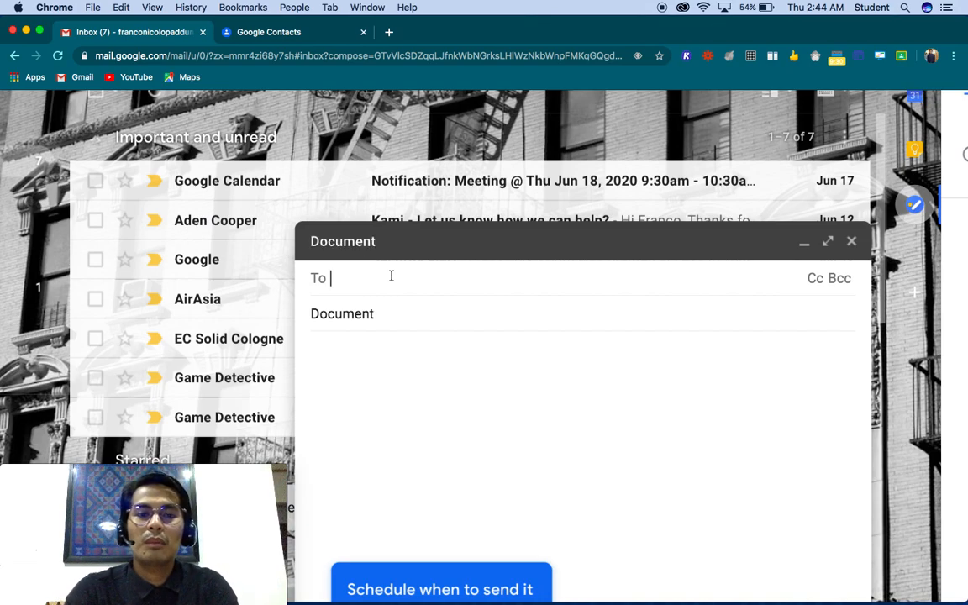
pyautogui.write('depa')
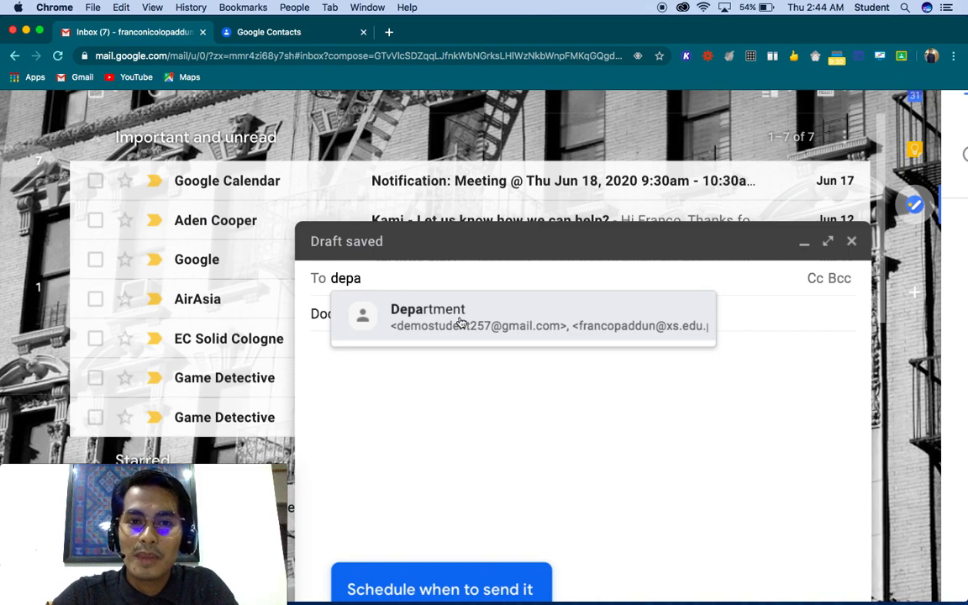
pyautogui.click(460, 323)
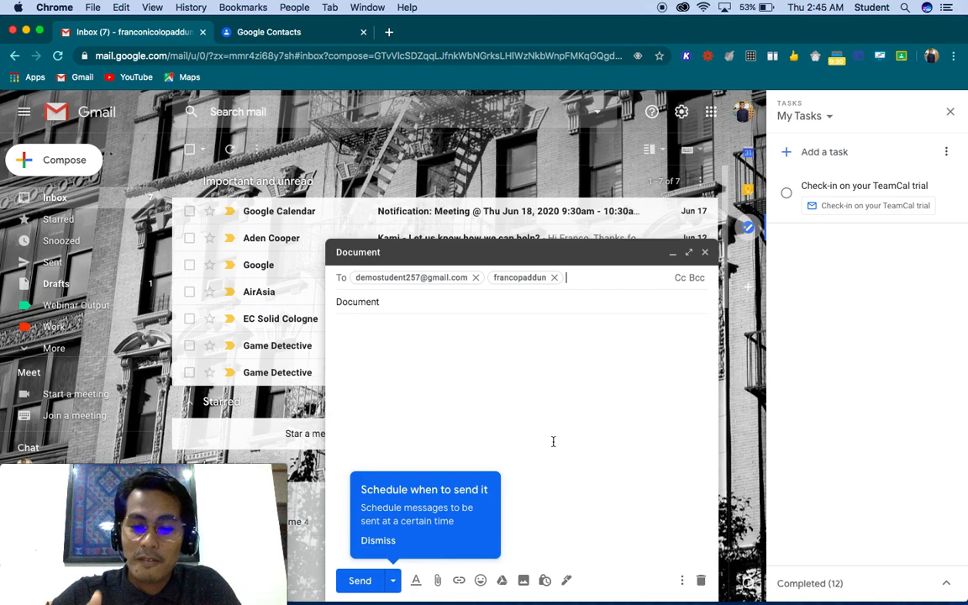
pyautogui.click(701, 581)
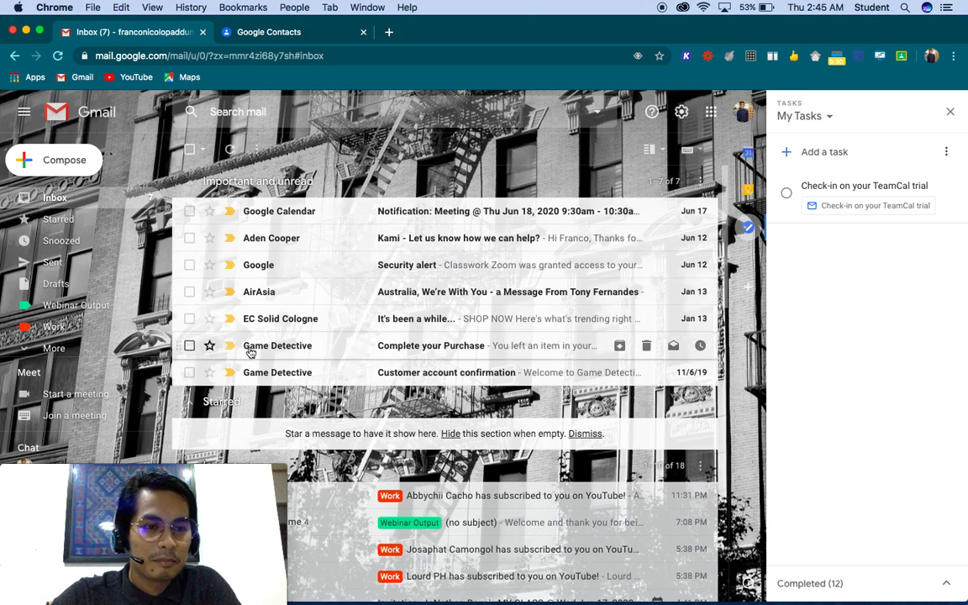
pyautogui.click(148, 307)
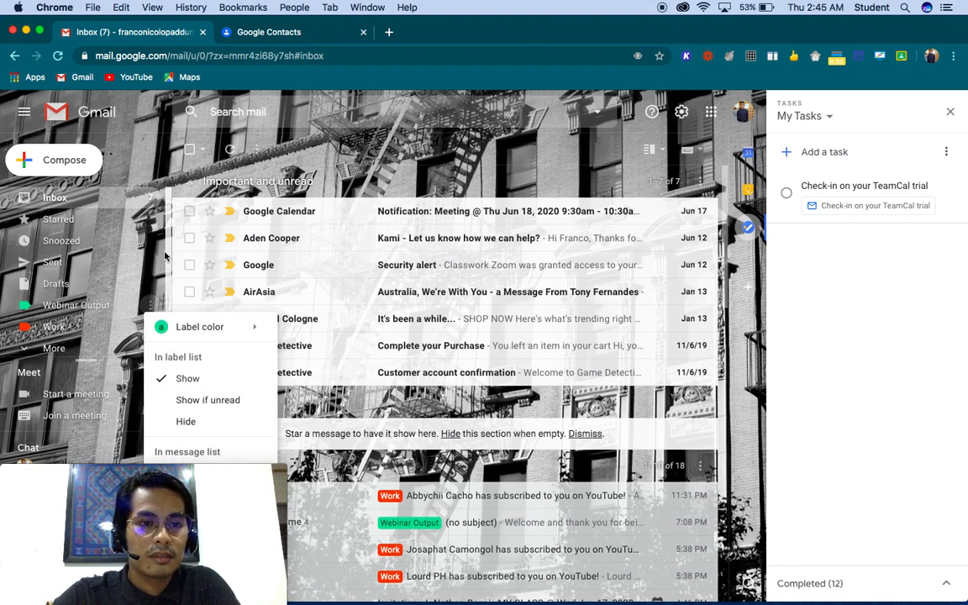
pyautogui.click(328, 160)
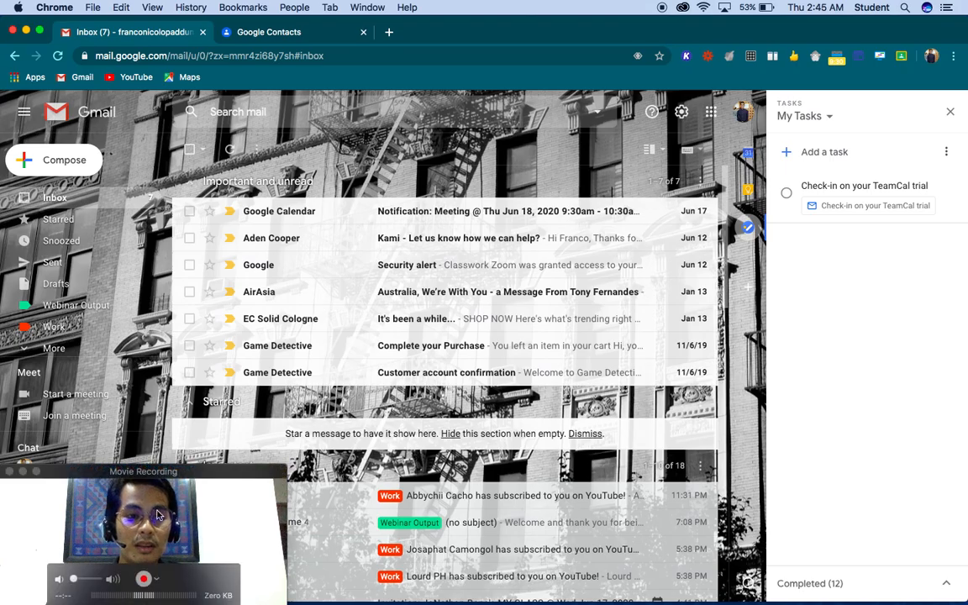
pyautogui.click(35, 473)
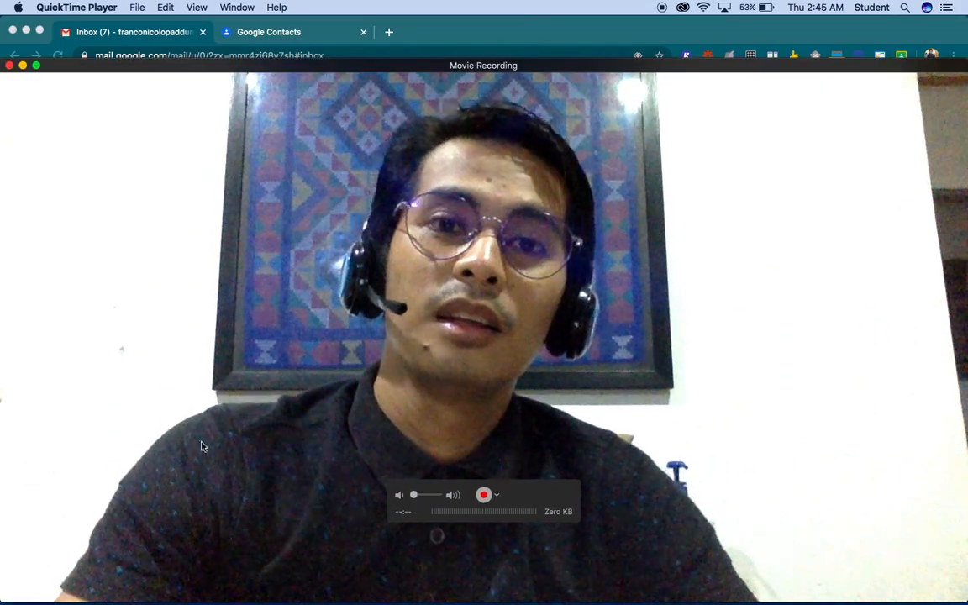